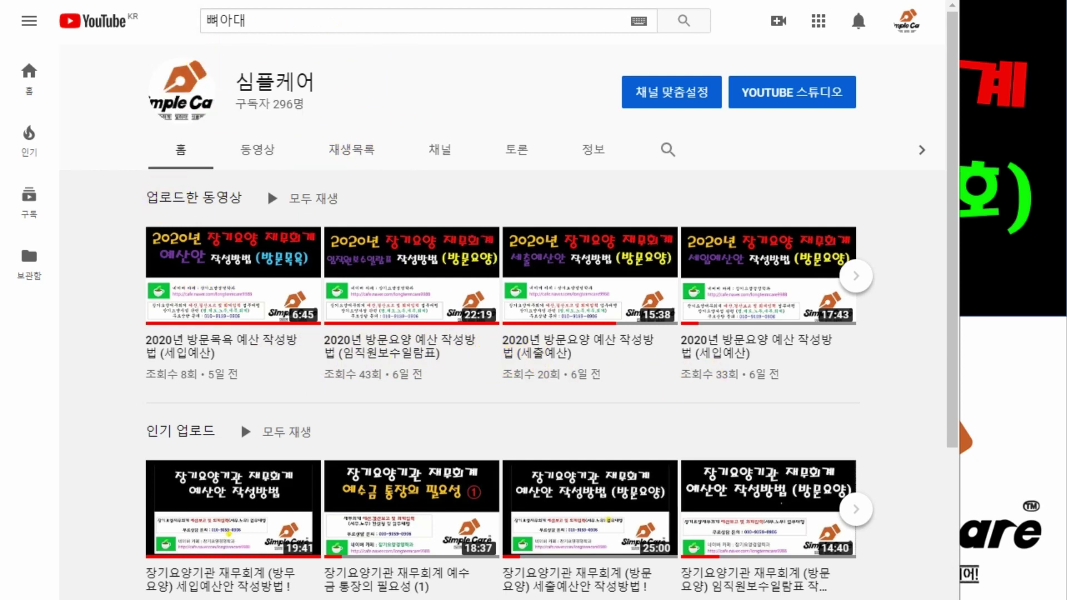
Switch to the cafe's 전공필수 (회계) board and look through its list of budget-writing posts.
left_click(356, 1)
scroll(542, 456, "down", 2)
scroll(542, 456, "down", 2)
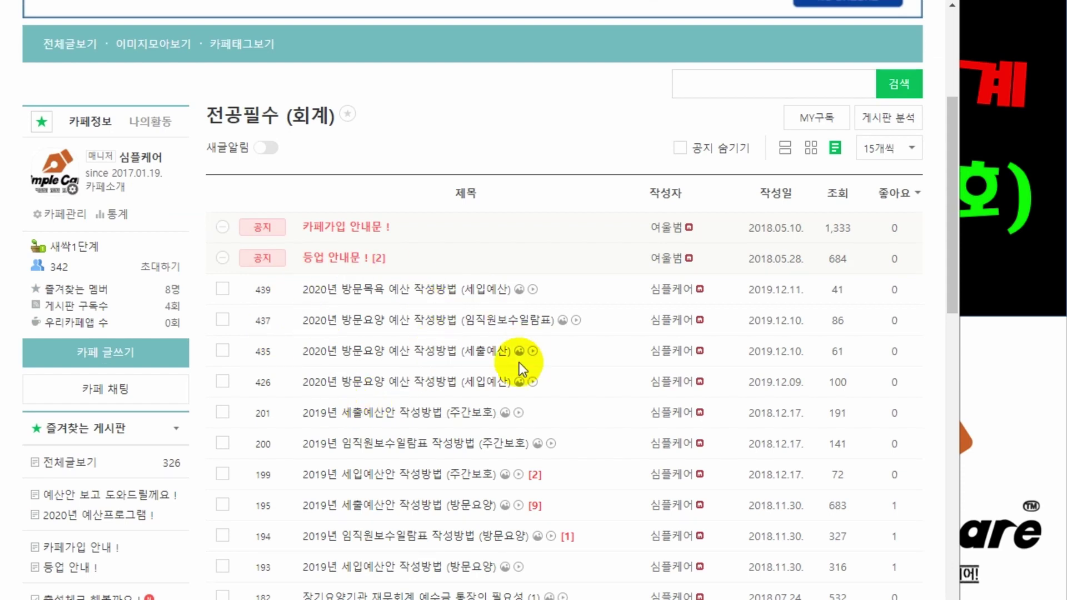
scroll(545, 402, "up", 5)
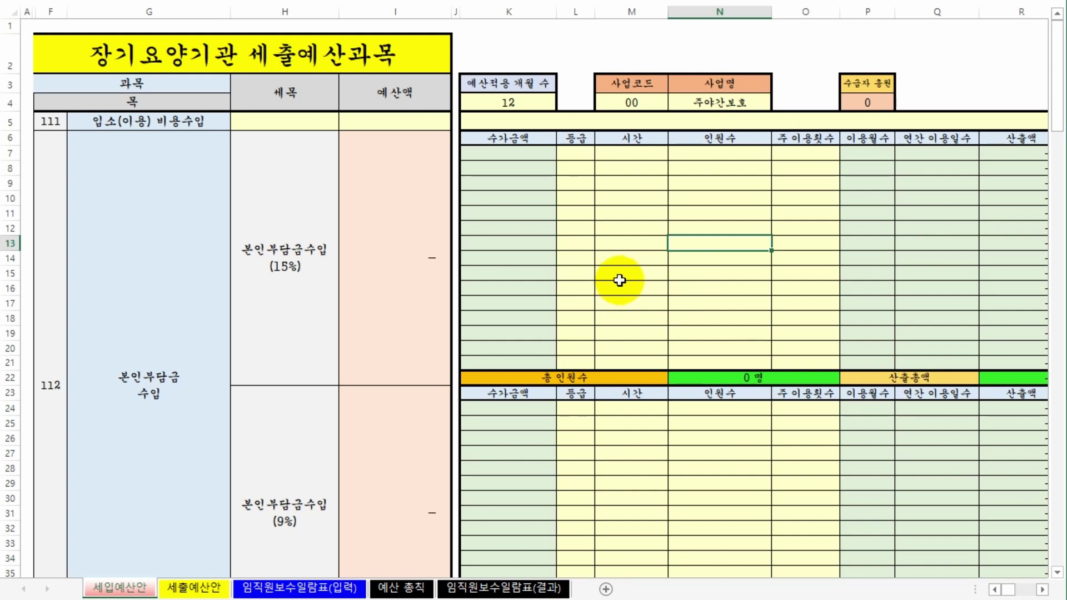
In the 세입예산안 workbook sheet, examine the 본인부담금수입 (15%) section and select its yellow entry range L7:O21.
left_click(392, 297)
left_click(274, 286)
left_click(172, 274)
left_click(414, 301)
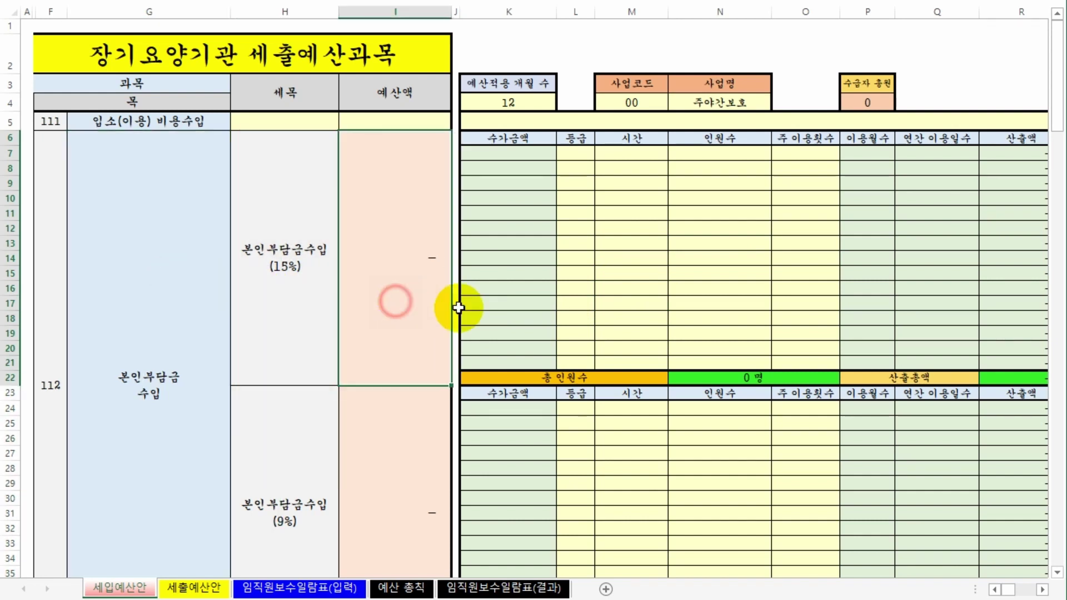
left_click(508, 303)
left_click_drag(583, 158, 825, 356)
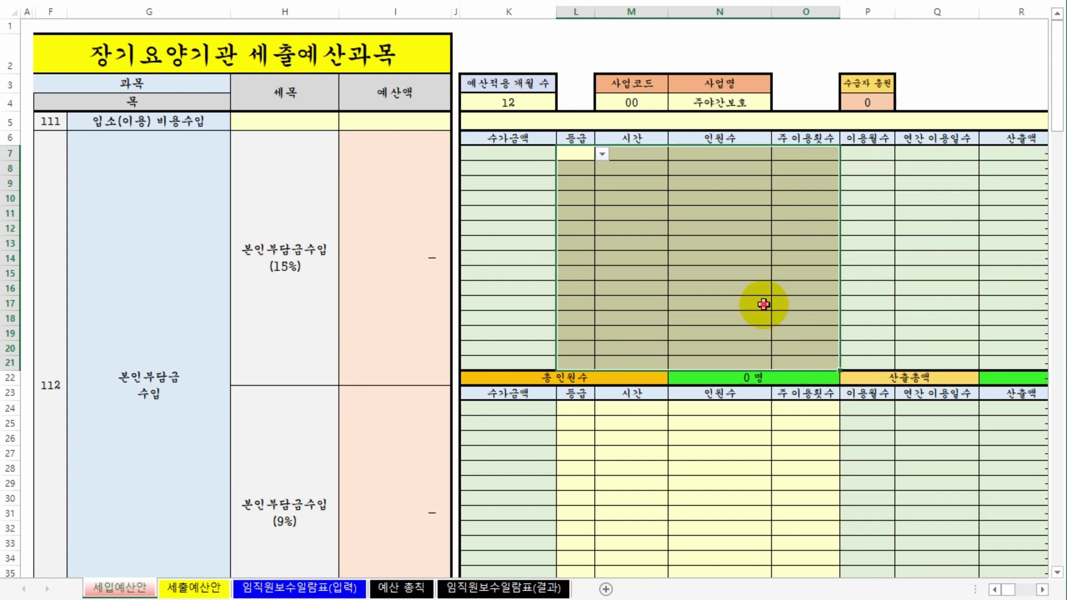
Fill row 7 of the 15% section with 등급 2등급, 시간 6, 인원수 3 and 주 이용횟수 3.
left_click(581, 155)
left_click(602, 154)
left_click(578, 187)
left_click(637, 156)
left_click(675, 154)
left_click(646, 197)
left_click(714, 152)
type("3")
left_click(710, 255)
left_click(808, 156)
left_click(847, 156)
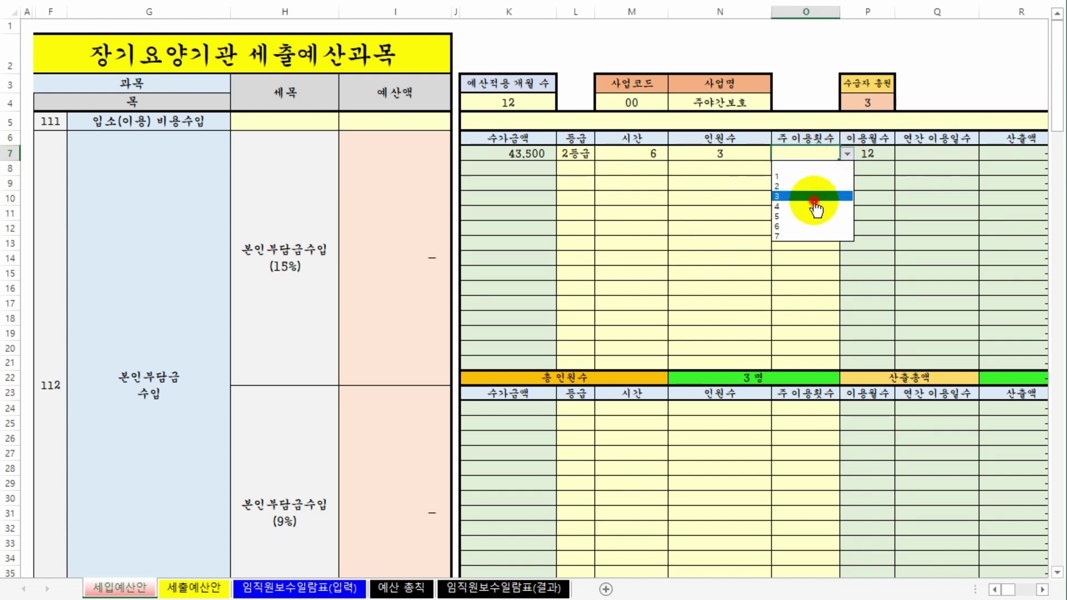
left_click(808, 192)
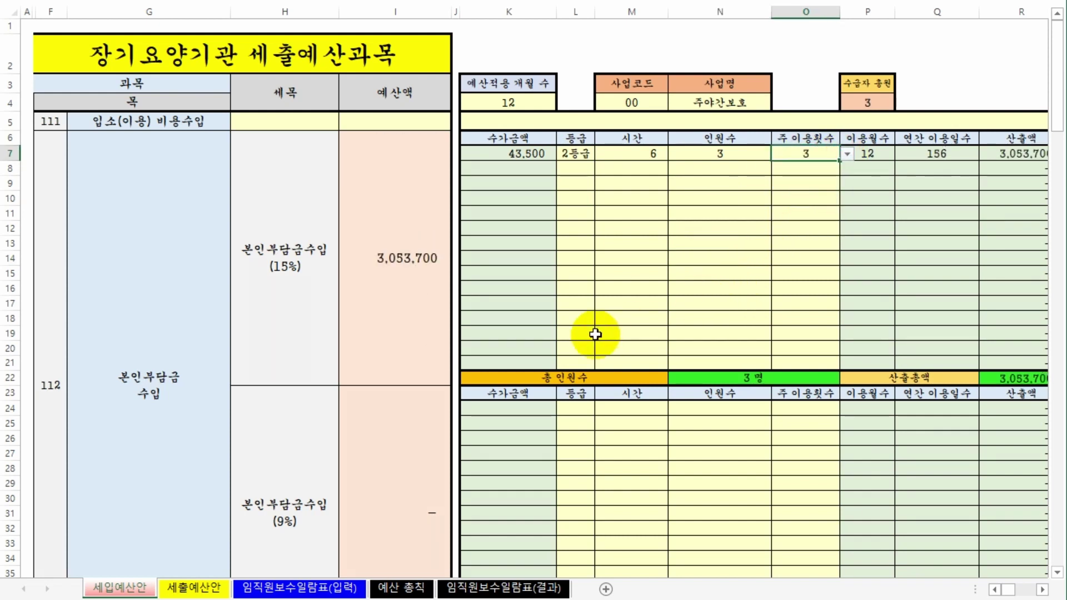
Try to edit the green 수가금액 cell K14 in the 15% section.
double_click(512, 259)
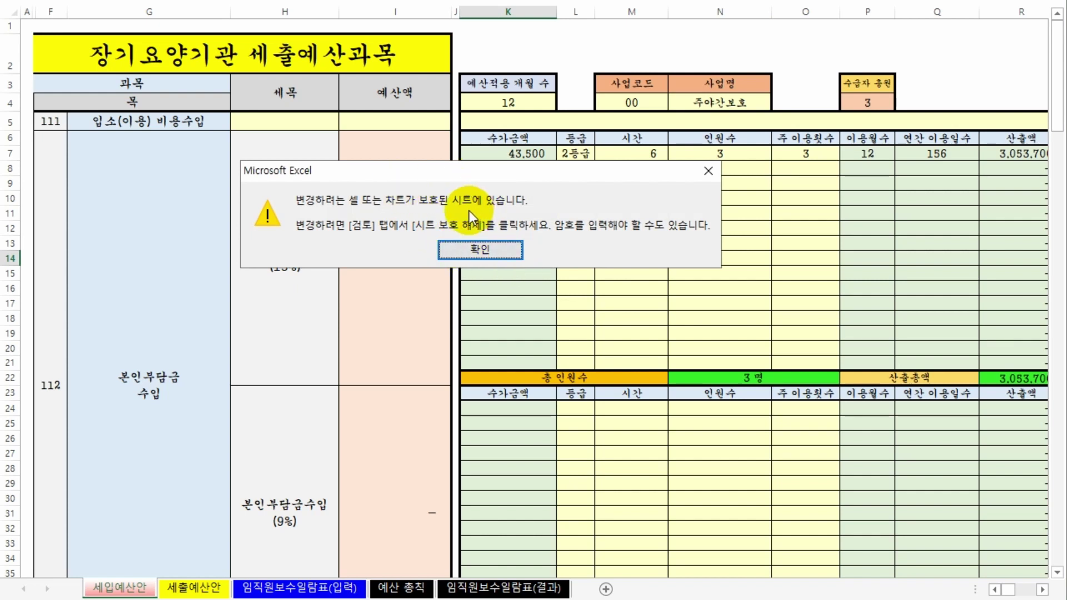
left_click(475, 252)
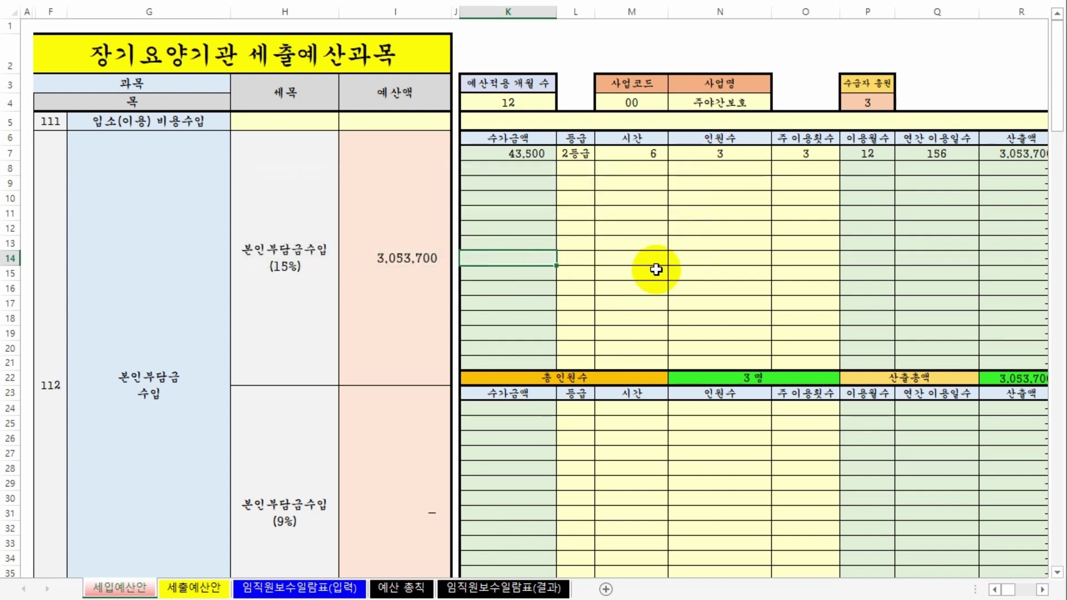
Clear the sample entries from cells L7:O11 in the 15% section.
left_click(576, 156)
left_click_drag(699, 156, 786, 216)
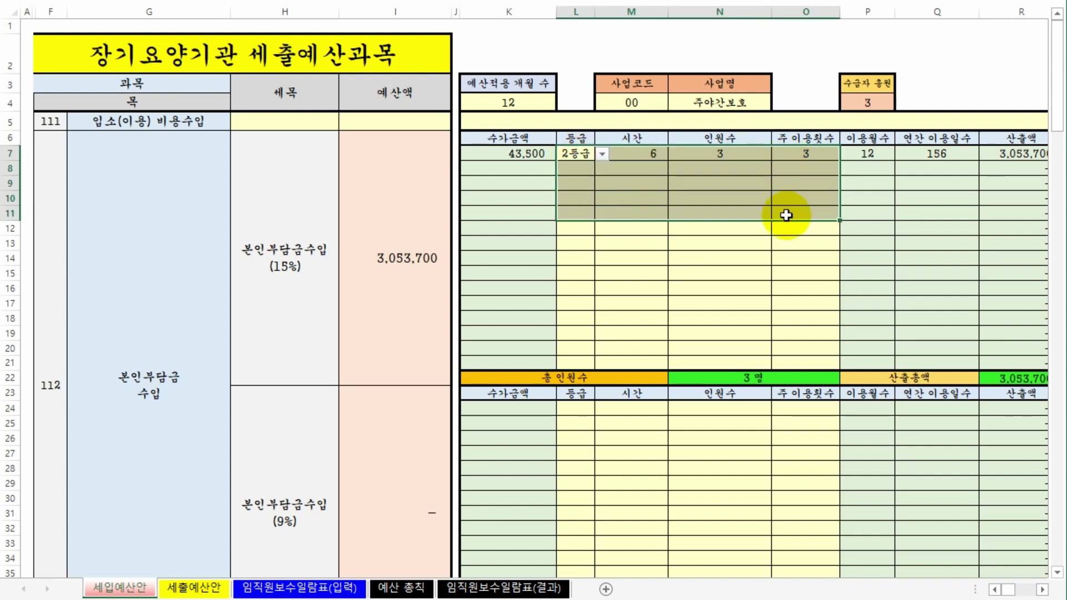
key("Delete")
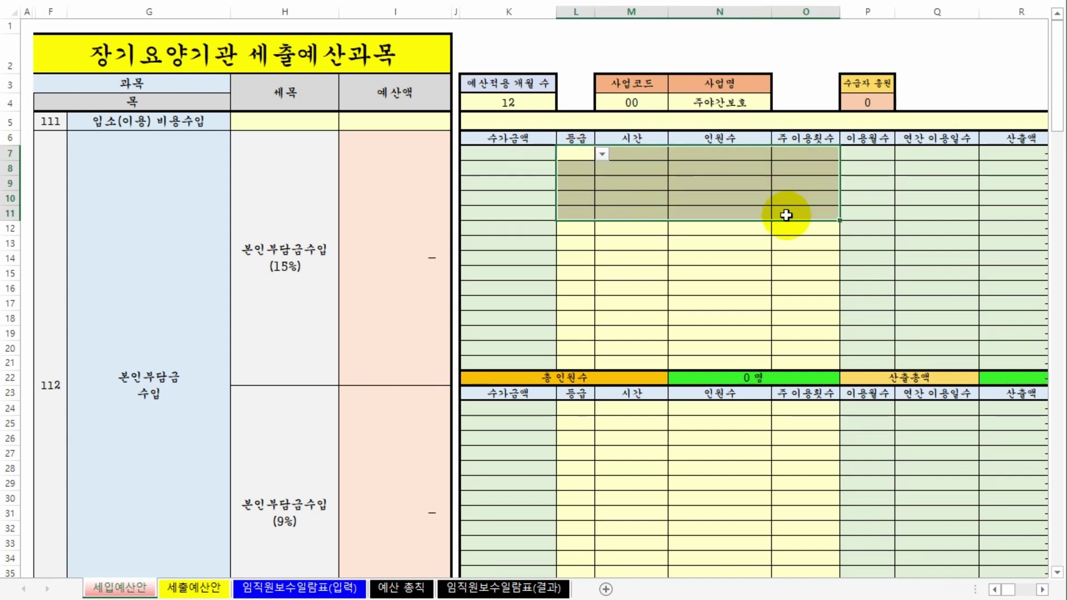
left_click(719, 301)
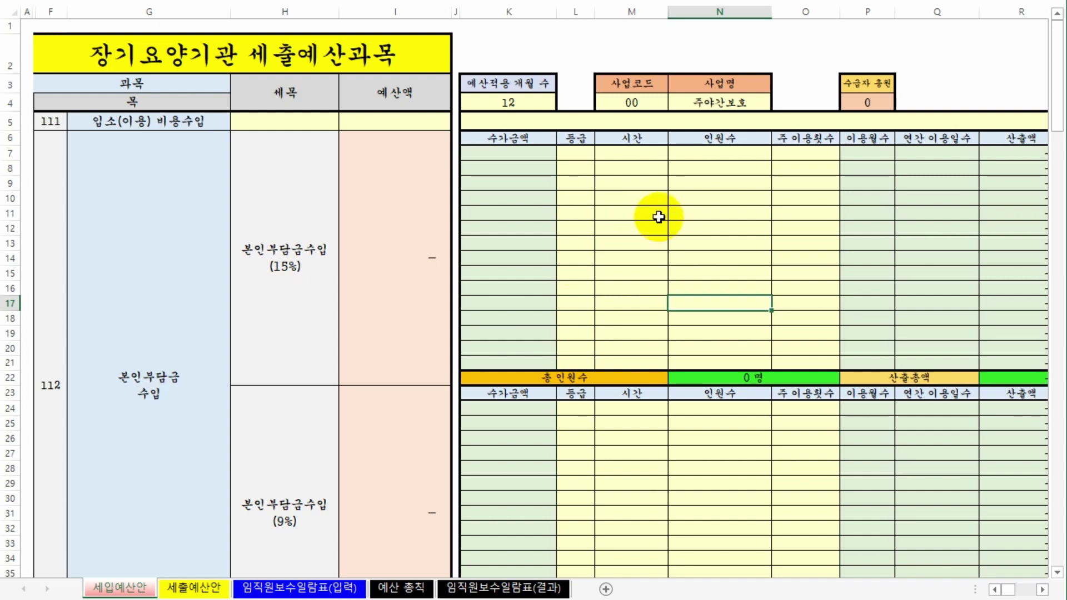
Choose 12 as the 예산적용 개월 수 value in cell K4.
left_click(505, 104)
left_click(564, 103)
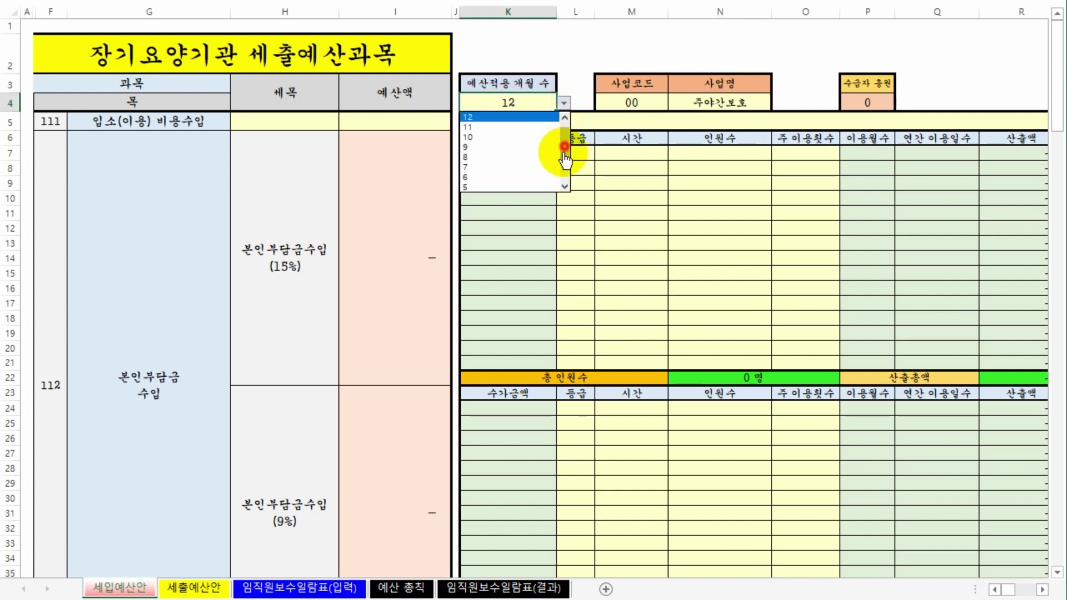
scroll(551, 145, "up", 1)
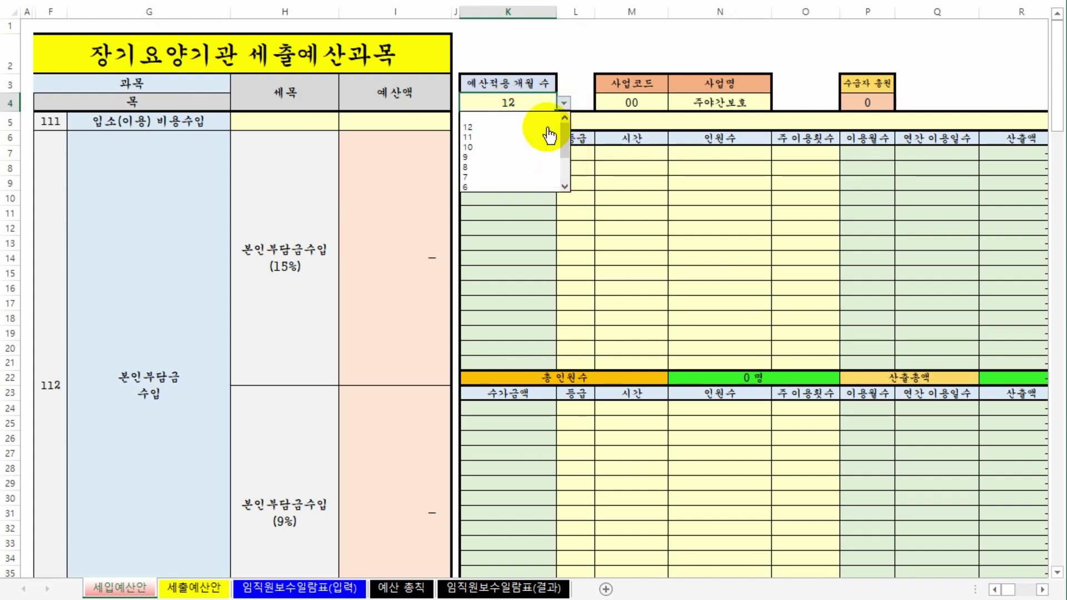
left_click(547, 127)
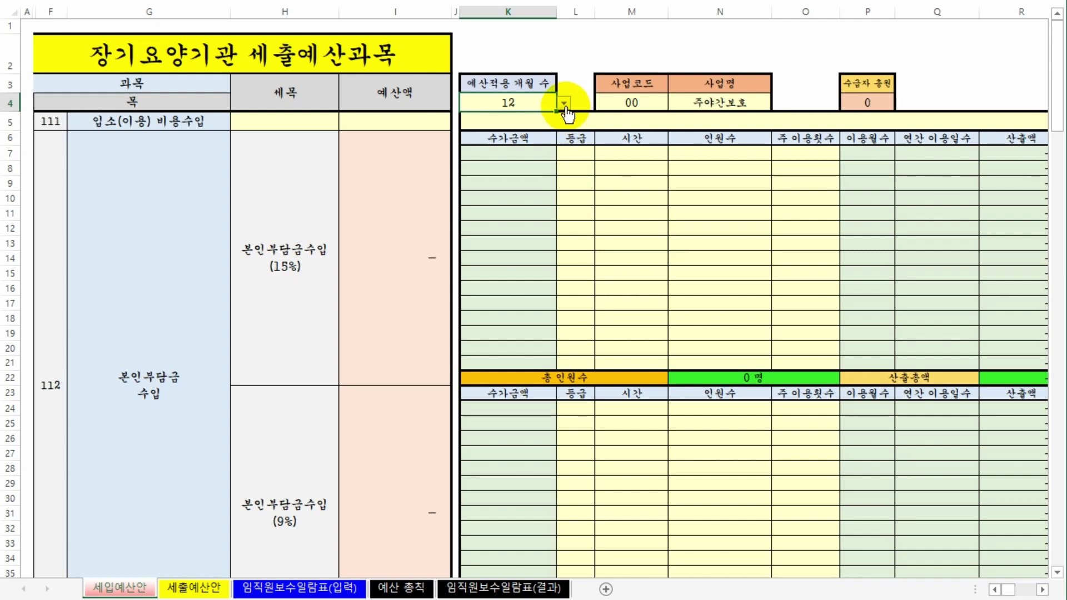
Check the 사업코드 and 사업명 cells M4 and N4 above the calculation table.
left_click(651, 102)
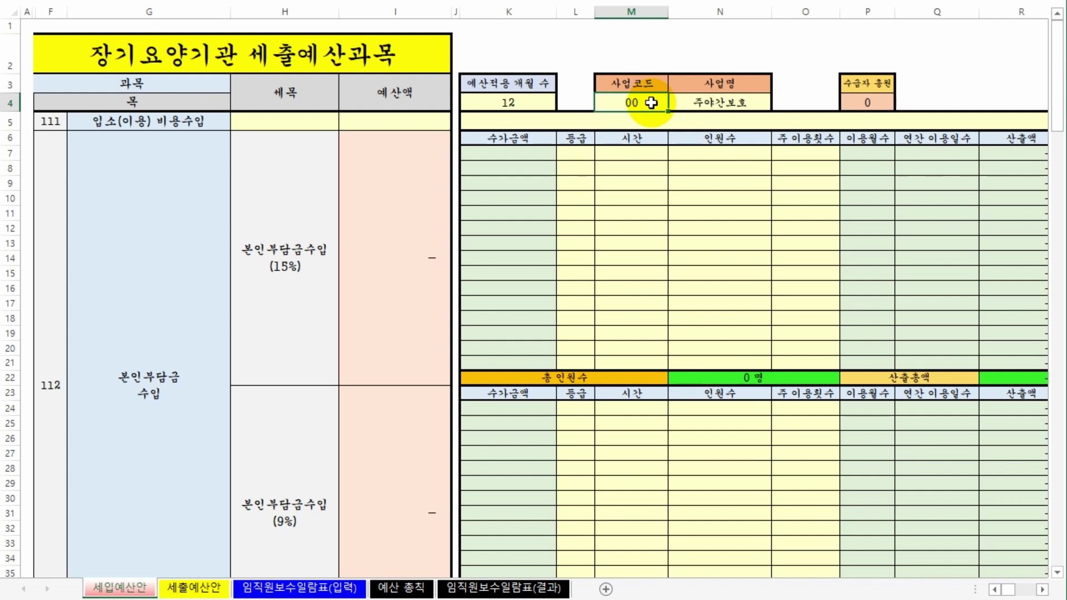
left_click(724, 102)
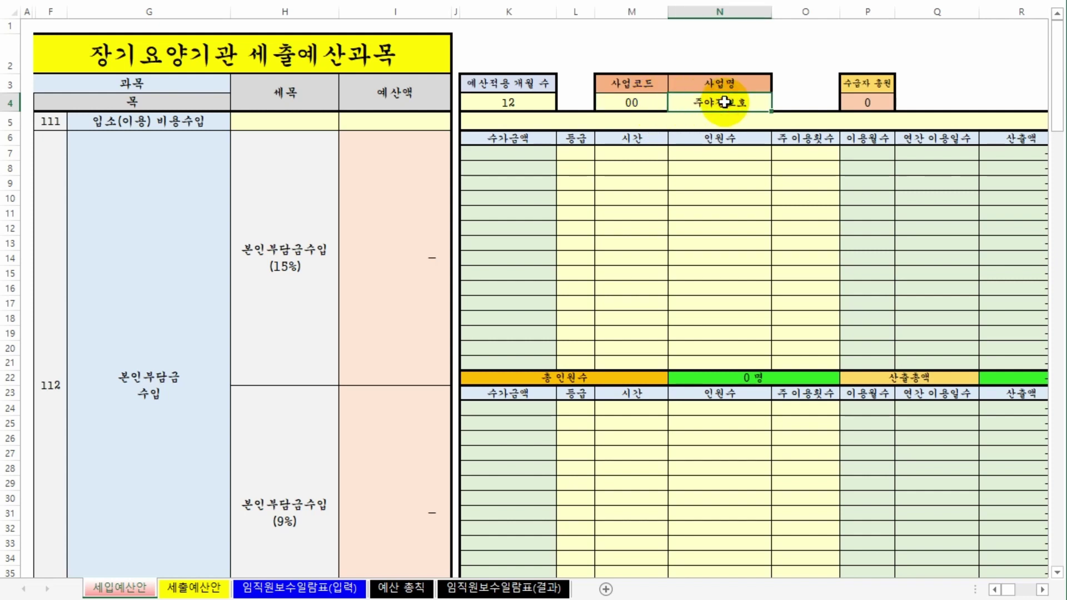
left_click(632, 101)
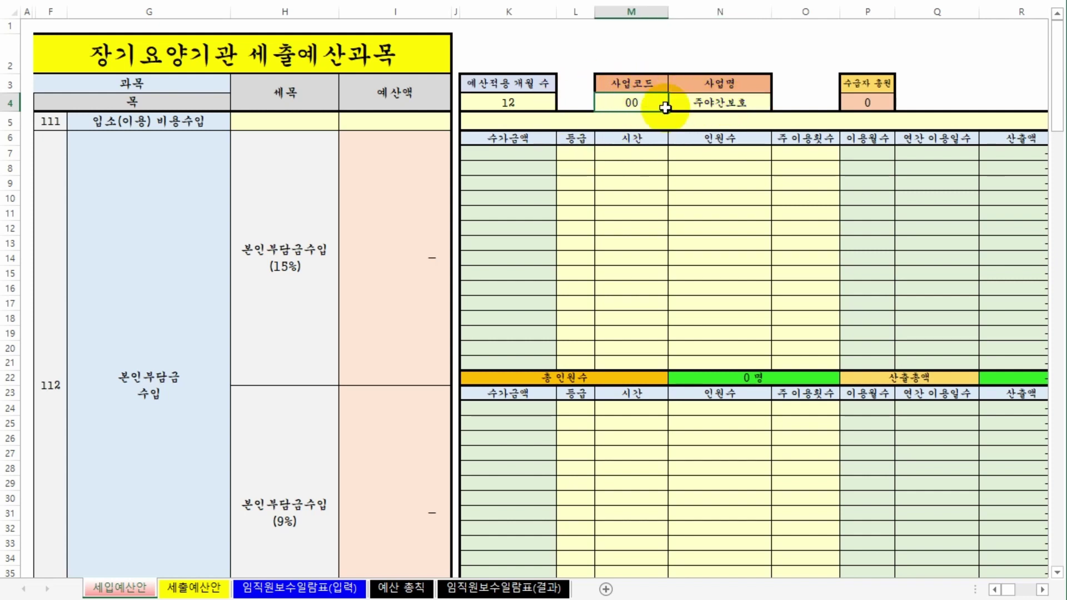
left_click(739, 104)
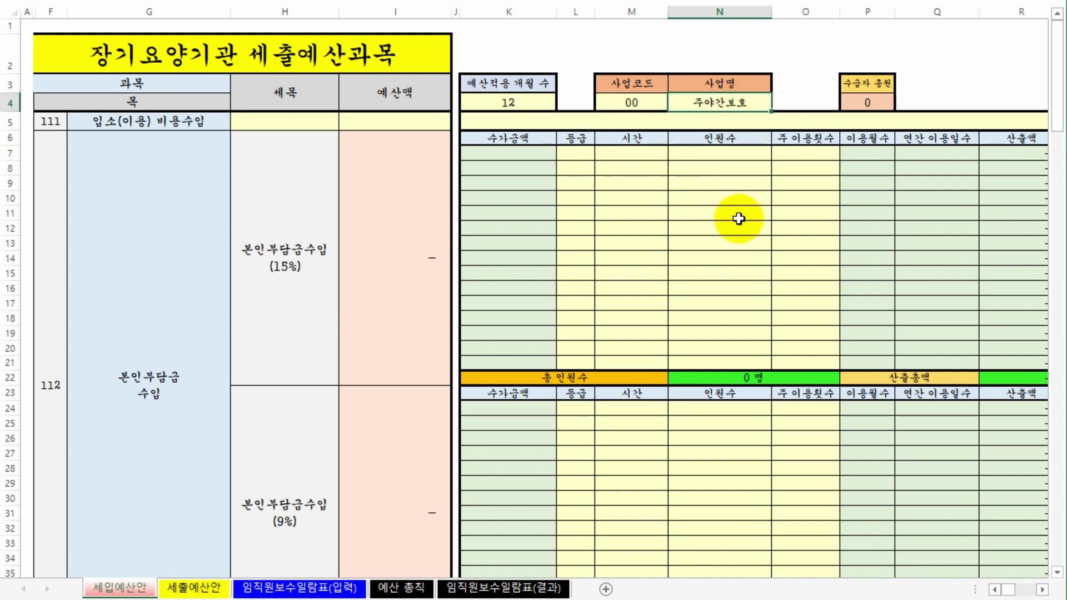
left_click(723, 244)
Look through the revenue sheet's account items, from 본인부담금수입 down through the subsidy, donation and 장기요양급여수입 sections.
scroll(410, 339, "down", 5)
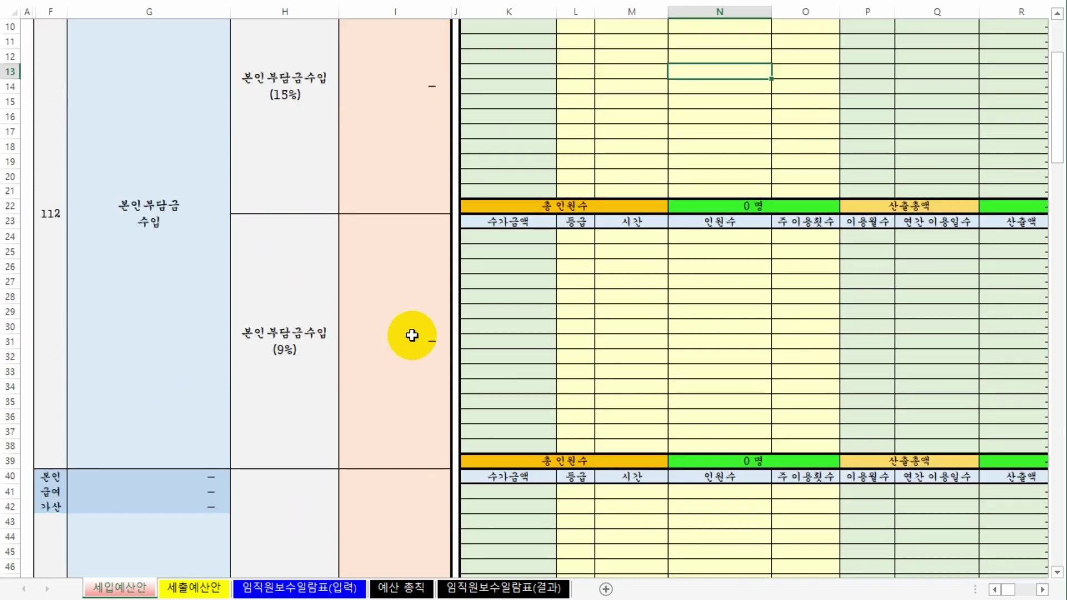
scroll(389, 353, "up", 5)
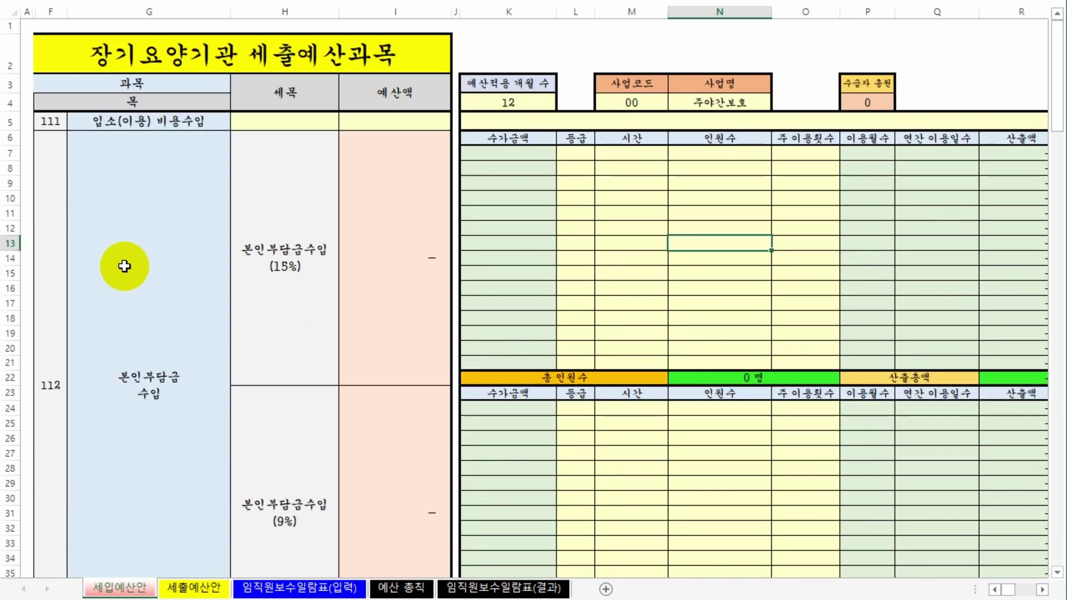
scroll(310, 309, "down", 7)
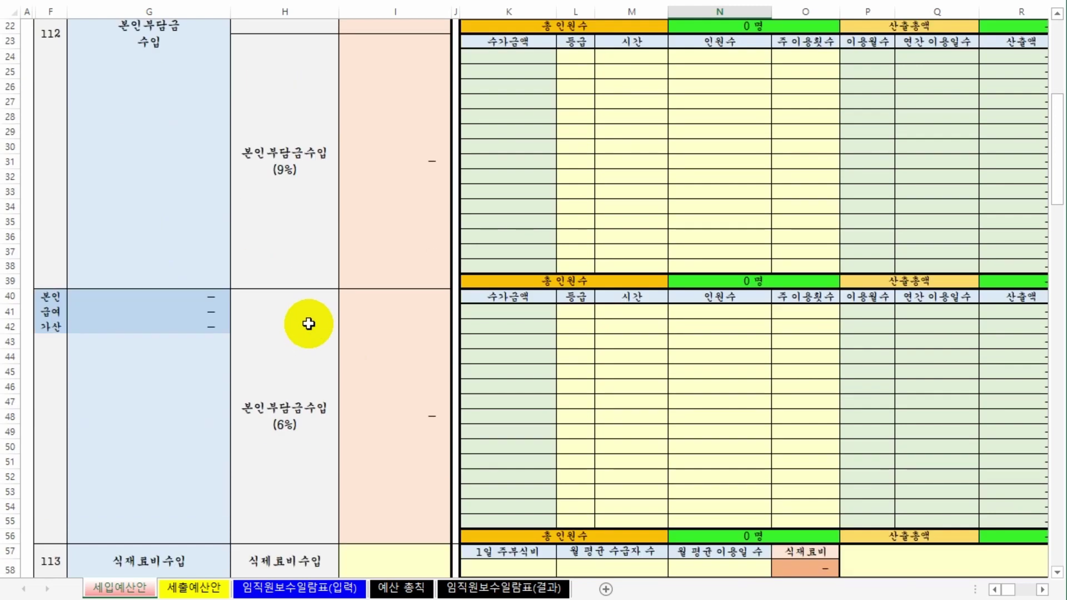
scroll(308, 323, "down", 13)
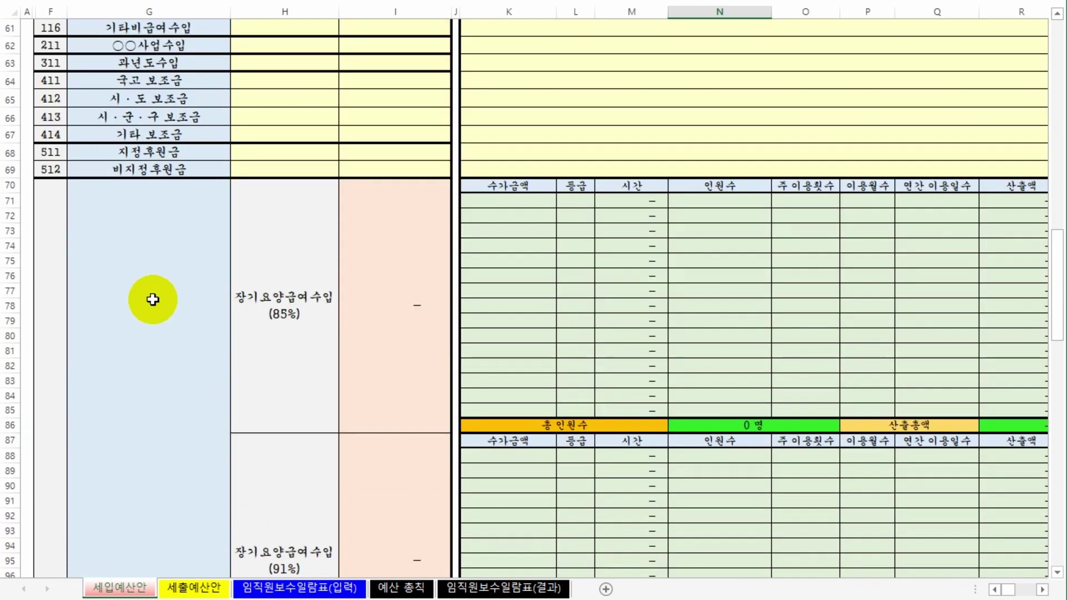
scroll(153, 295, "down", 20)
scroll(278, 405, "up", 20)
scroll(281, 407, "up", 10)
scroll(277, 383, "down", 2)
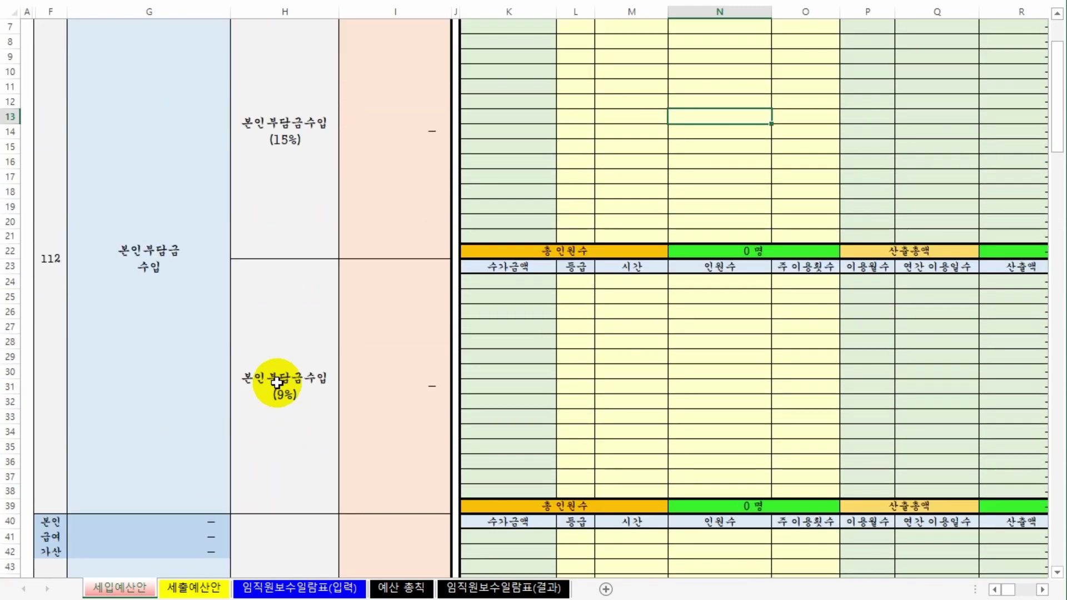
scroll(289, 392, "up", 3)
Read the explanatory notes on the 목 account names in column G, from 본인부담금수입 (112) to 지정후원금 (511).
left_click(206, 359)
scroll(218, 378, "down", 5)
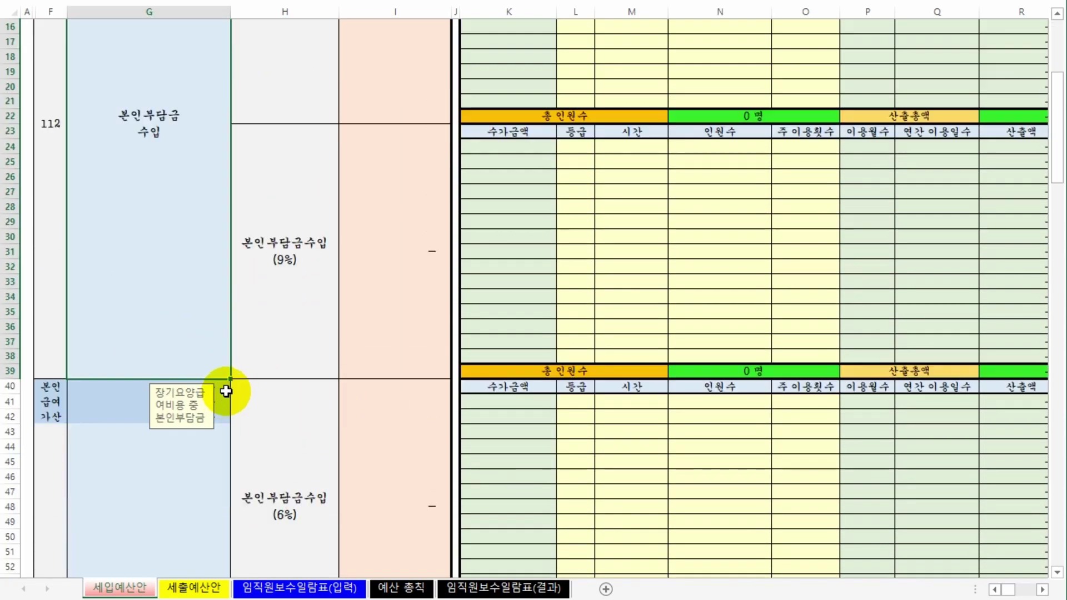
scroll(226, 391, "down", 8)
left_click(159, 352)
left_click(133, 370)
left_click(111, 417)
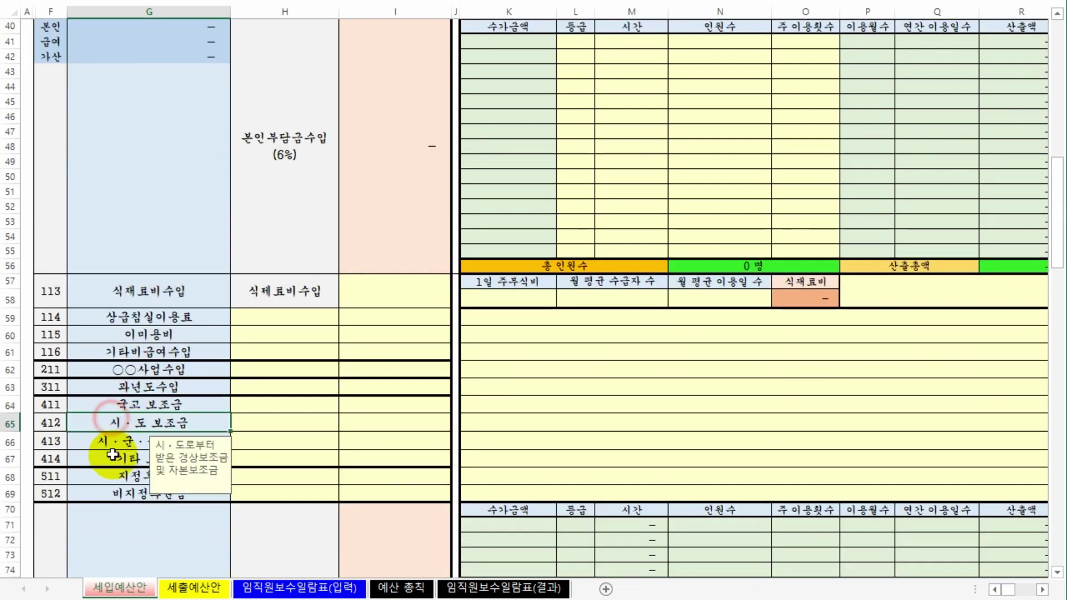
left_click(112, 443)
left_click(110, 459)
left_click(111, 476)
Read the notes on the remaining account names in column G, from 장기근속장려금 to item 1112.
scroll(179, 454, "down", 4)
scroll(179, 454, "down", 18)
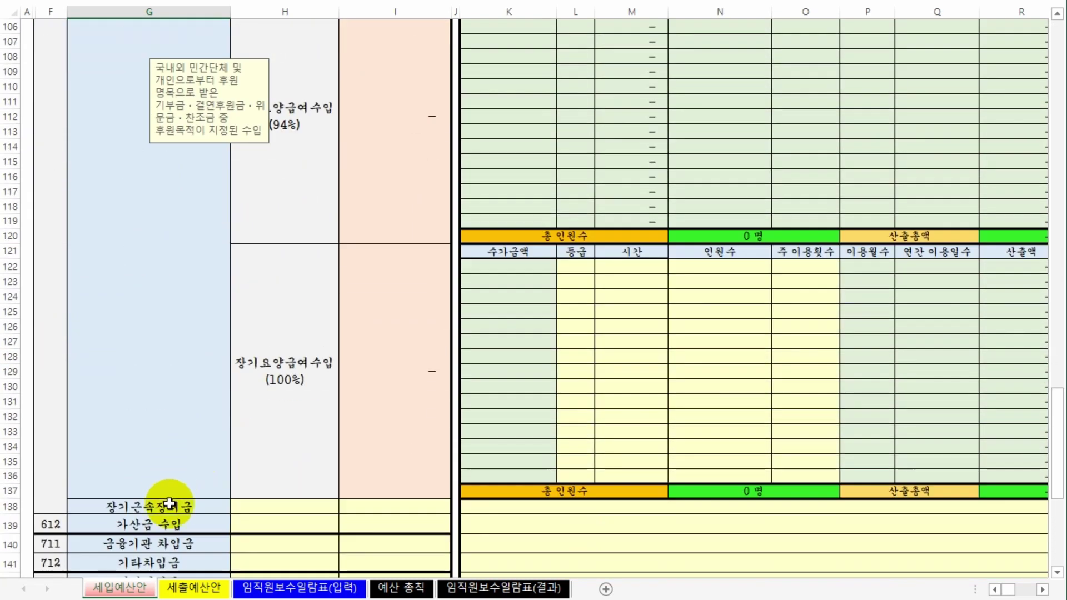
left_click(167, 505)
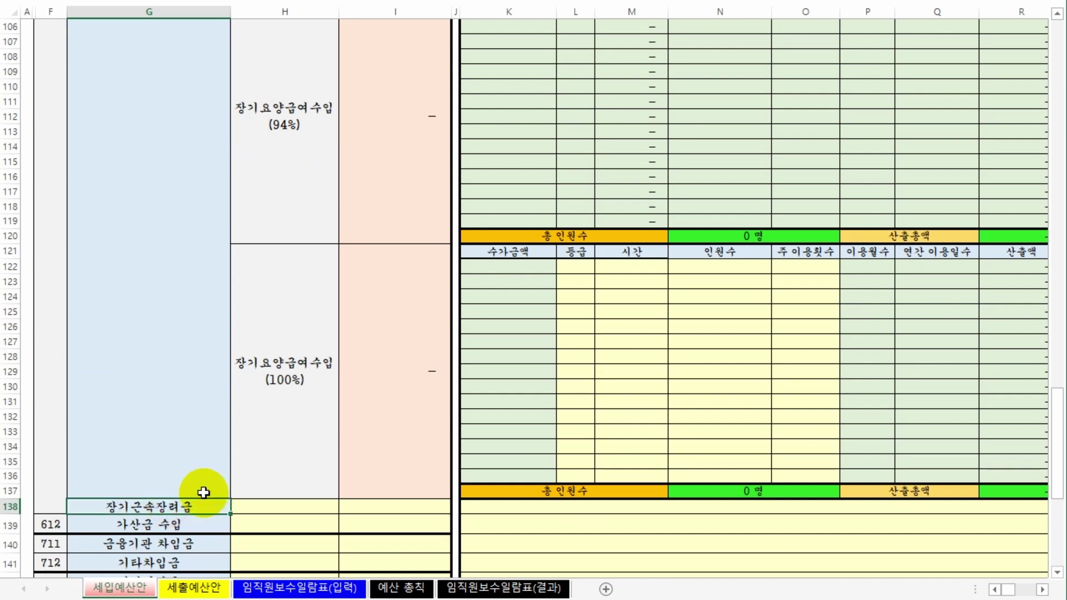
scroll(213, 476, "down", 4)
left_click(150, 402)
left_click(146, 460)
left_click(135, 512)
left_click(135, 441)
left_click(136, 476)
scroll(142, 443, "down", 3)
left_click(142, 456)
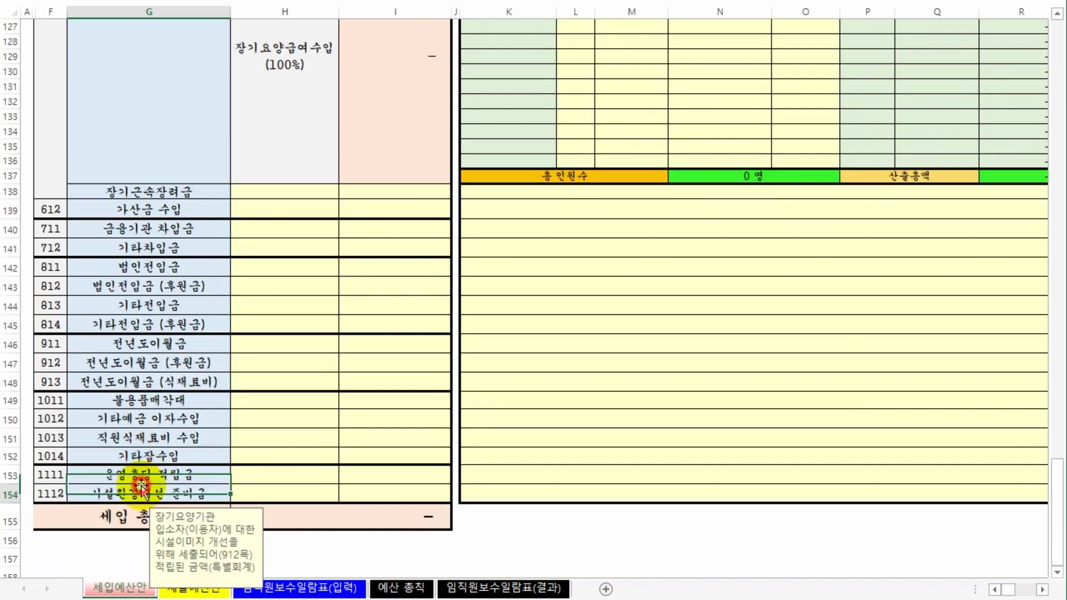
scroll(277, 478, "up", 20)
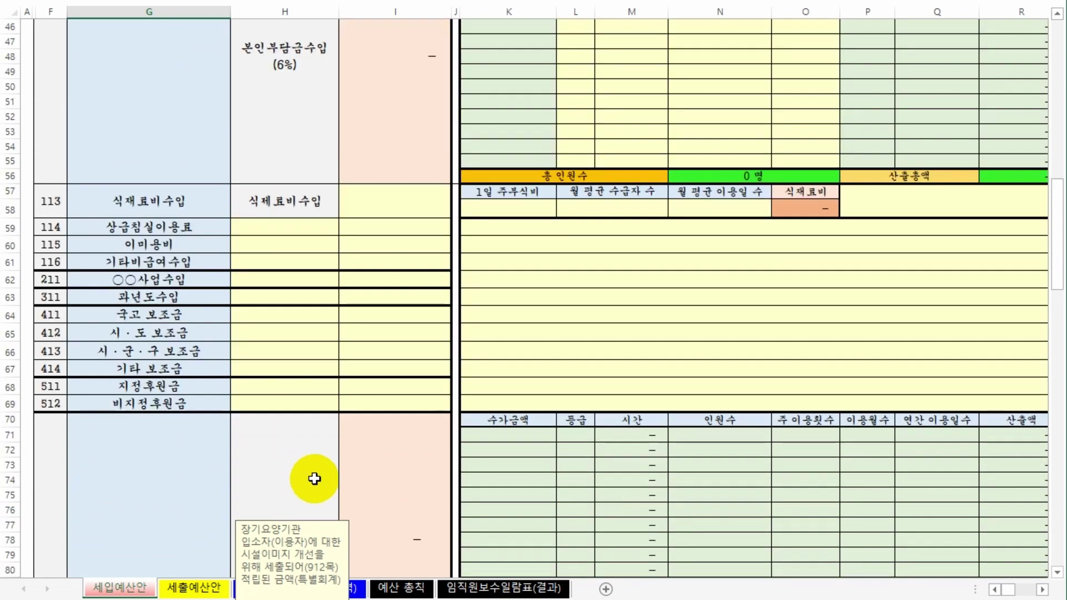
scroll(311, 478, "up", 15)
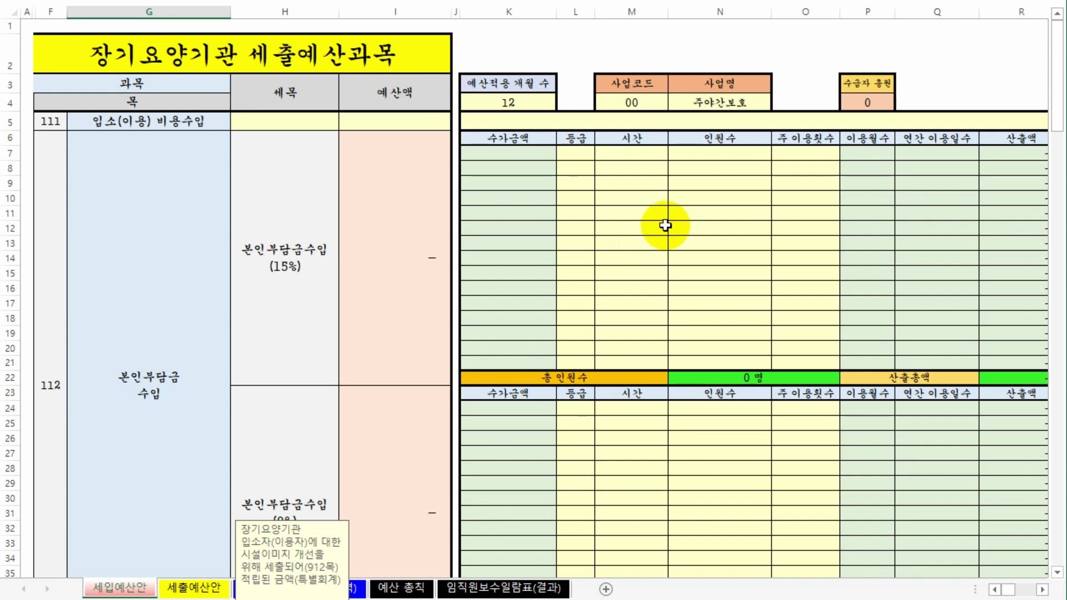
Review the 예산액 column through the 장기요양급여수입 (100%) section, and return to the note on 본인부담금수입 (112).
scroll(665, 227, "down", 2)
scroll(673, 370, "up", 2)
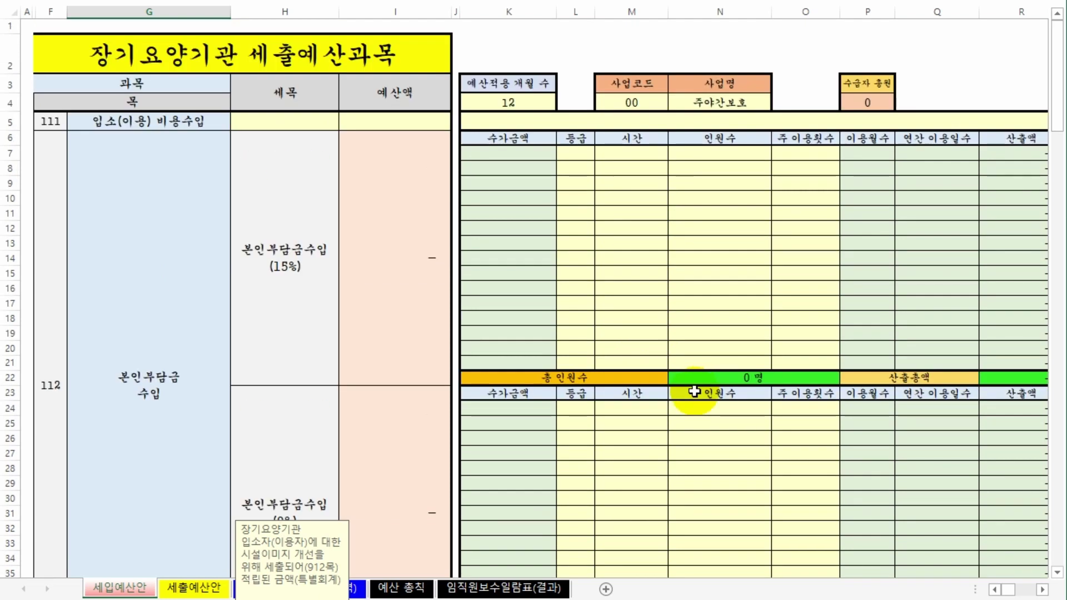
scroll(684, 407, "down", 16)
left_click(368, 328)
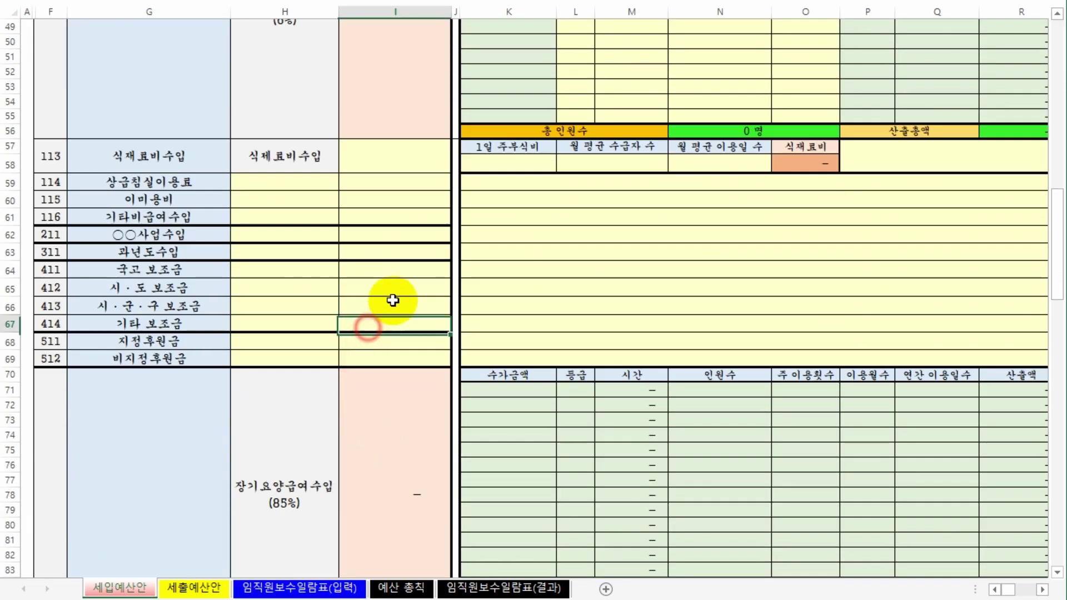
scroll(400, 309, "down", 20)
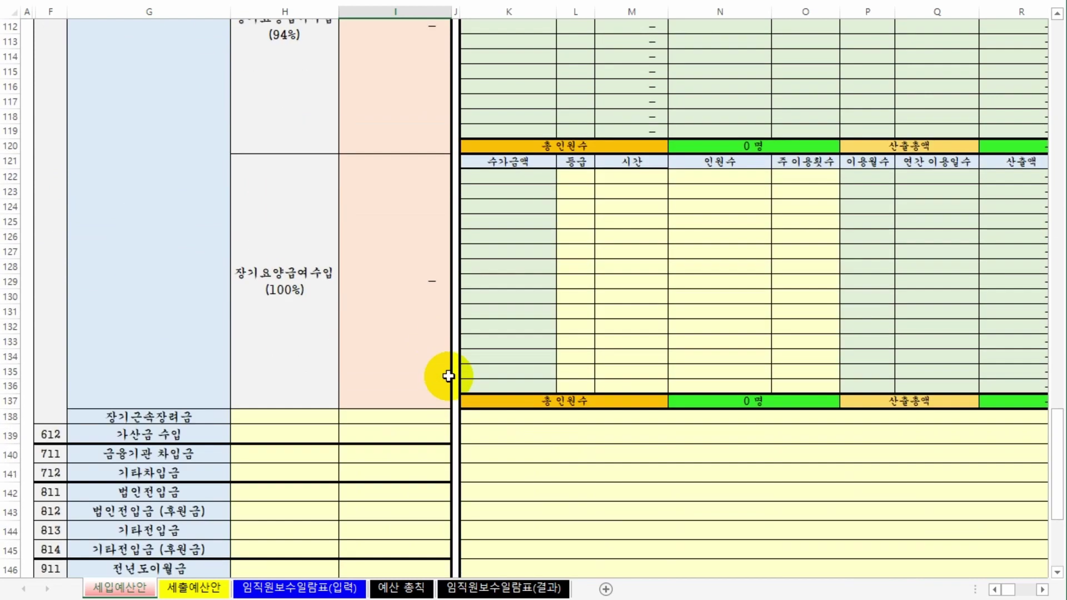
scroll(622, 424, "up", 18)
scroll(622, 424, "up", 19)
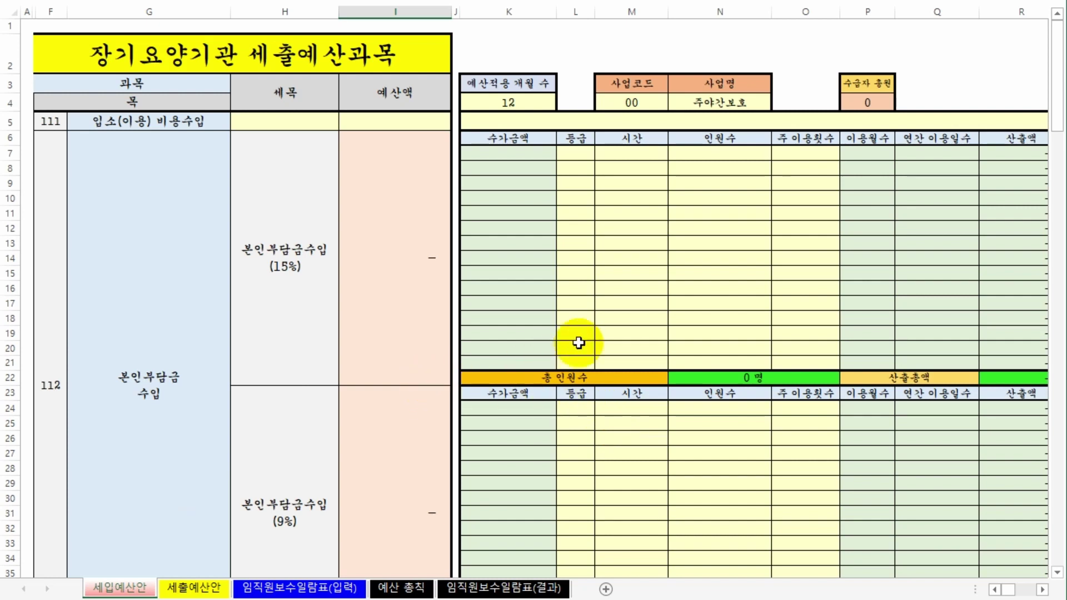
left_click(181, 215)
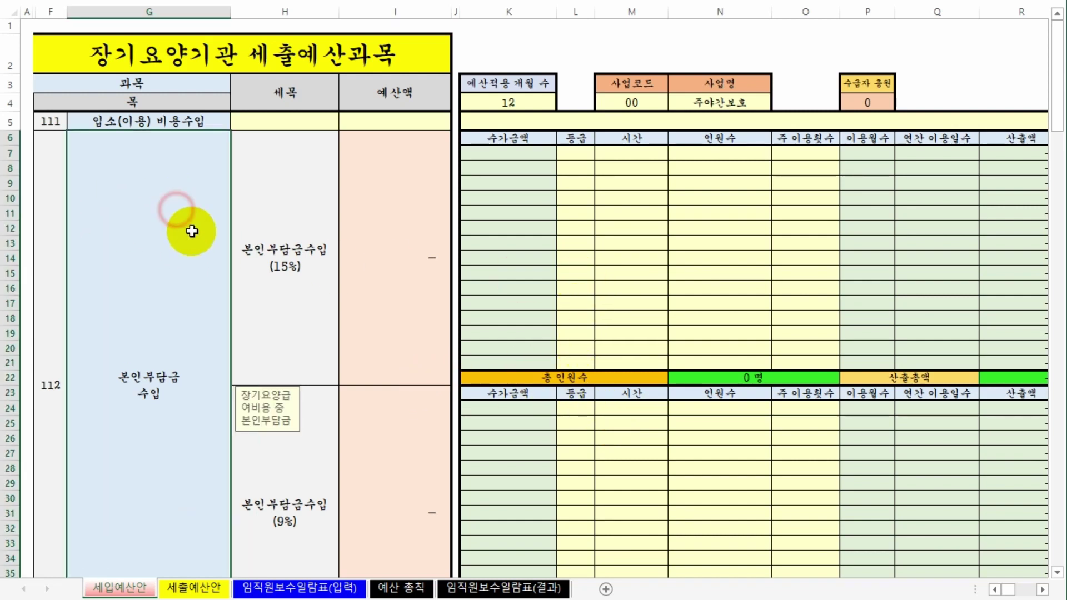
Read the note on 입소(이용) 비용수입 (111) in row 5, and return to the note on 본인부담금수입 (112).
scroll(255, 241, "down", 3)
scroll(312, 282, "up", 3)
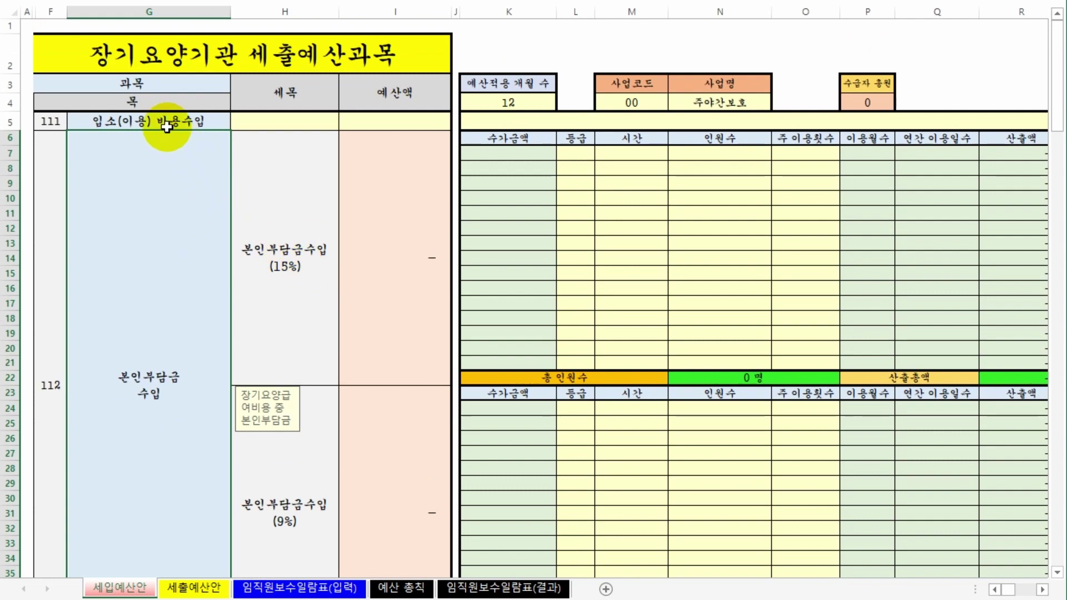
left_click(166, 125)
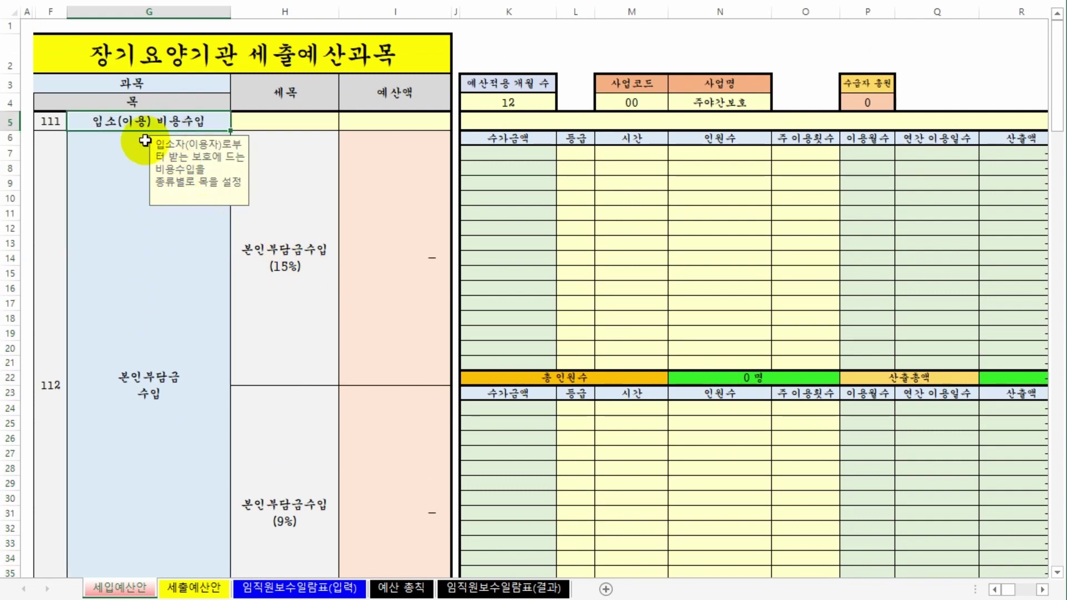
left_click(5, 120)
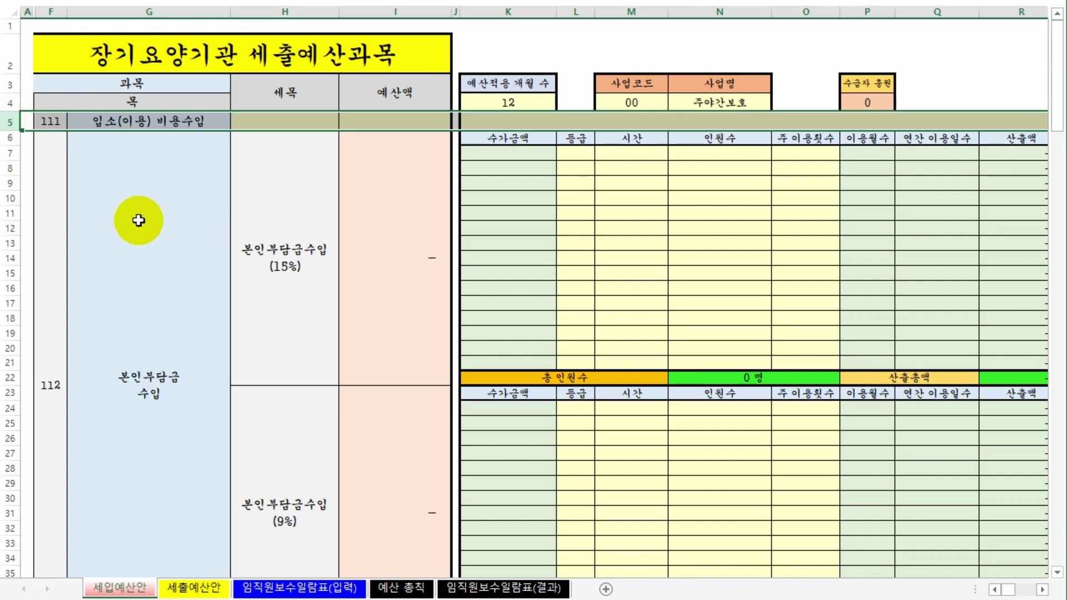
left_click(183, 223)
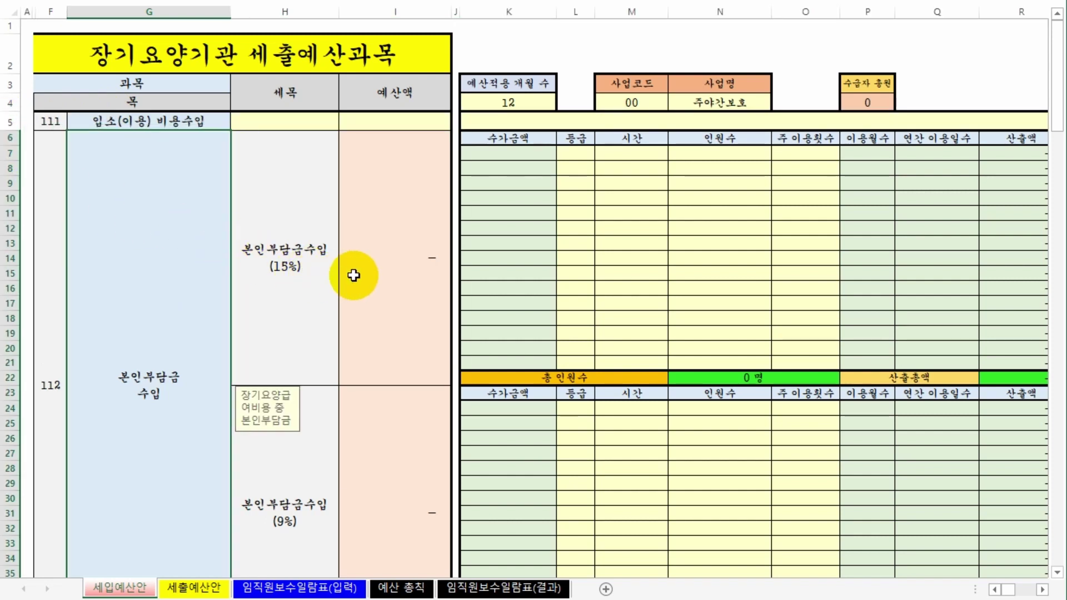
Review the 본인부담금수입 (112) block and its 예산액 cells from the 15% section down to the 6% section.
scroll(356, 277, "down", 2)
scroll(363, 281, "down", 1)
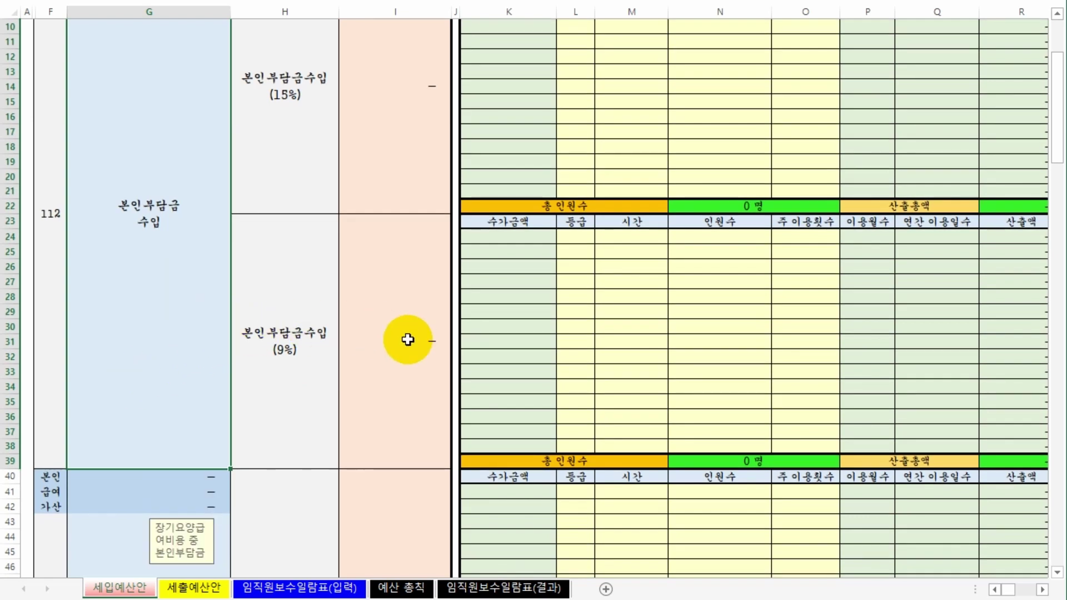
scroll(408, 340, "up", 1)
scroll(408, 339, "up", 2)
scroll(408, 339, "down", 4)
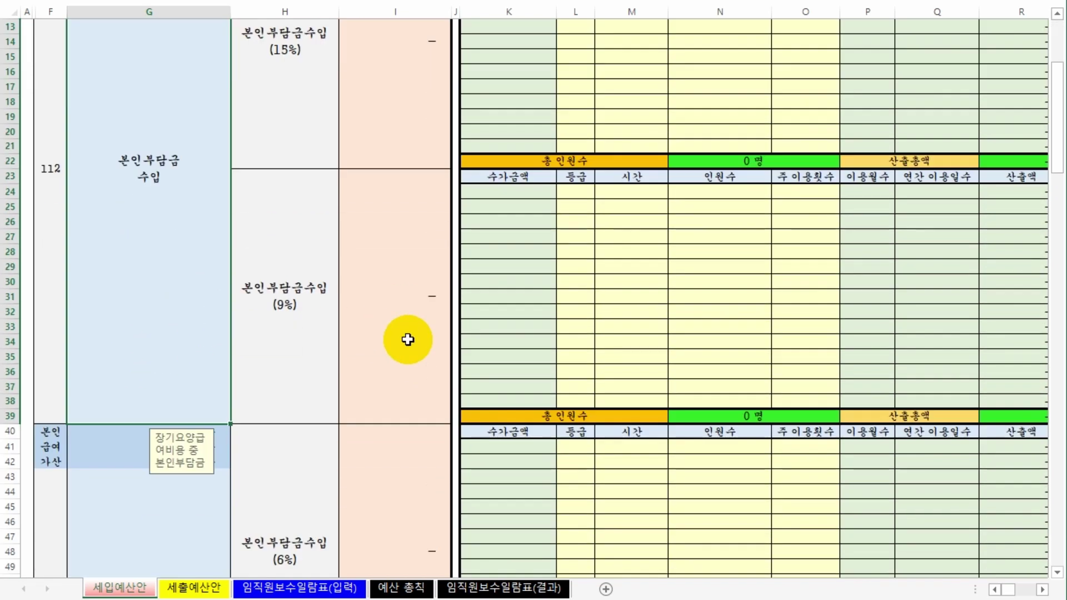
scroll(408, 339, "up", 1)
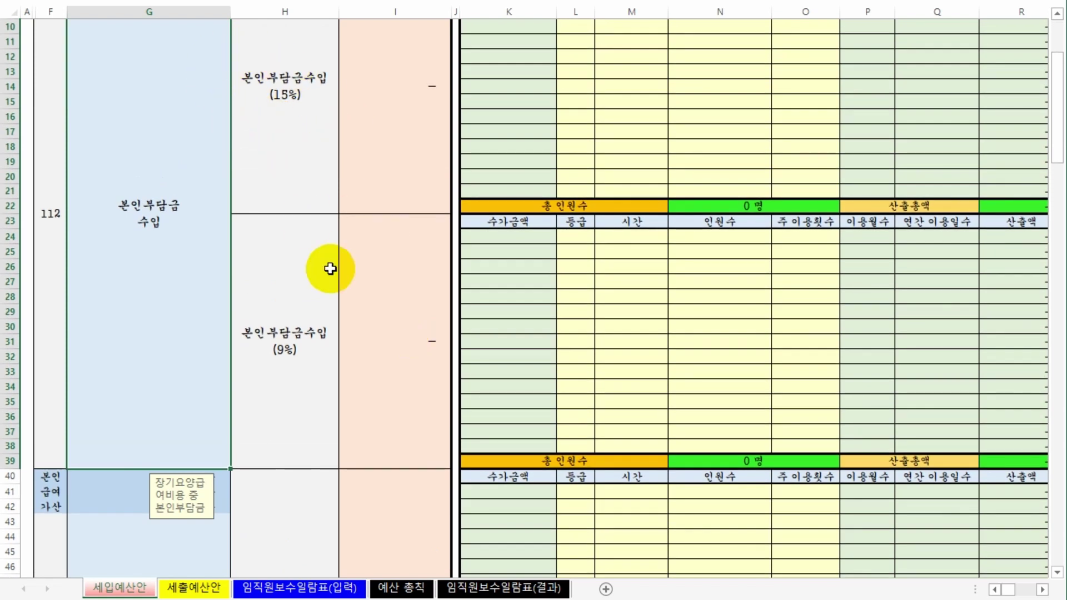
scroll(328, 268, "down", 2)
scroll(345, 286, "down", 4)
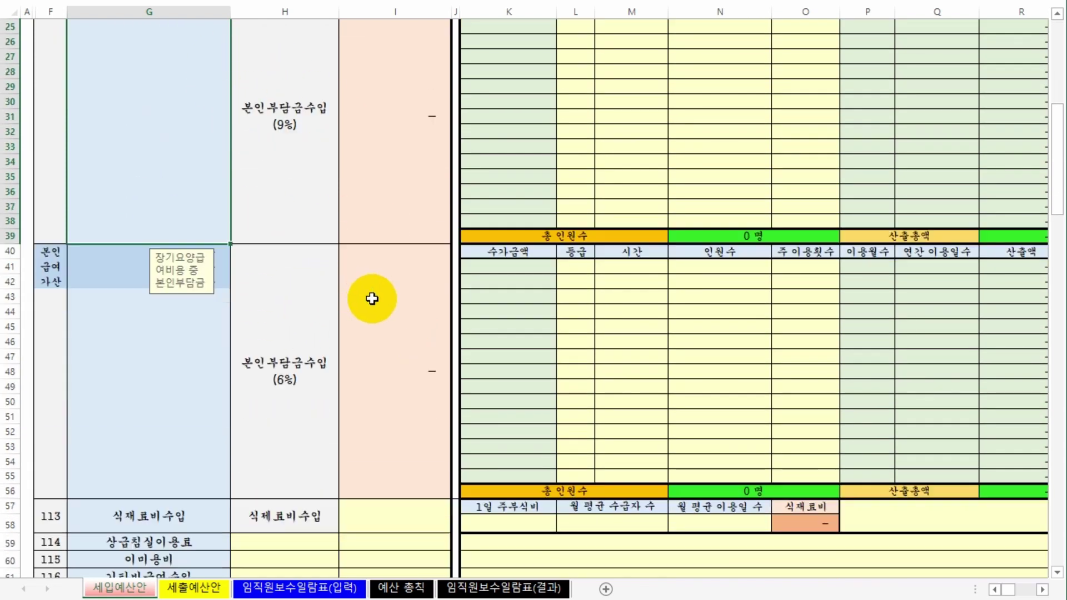
scroll(507, 405, "up", 9)
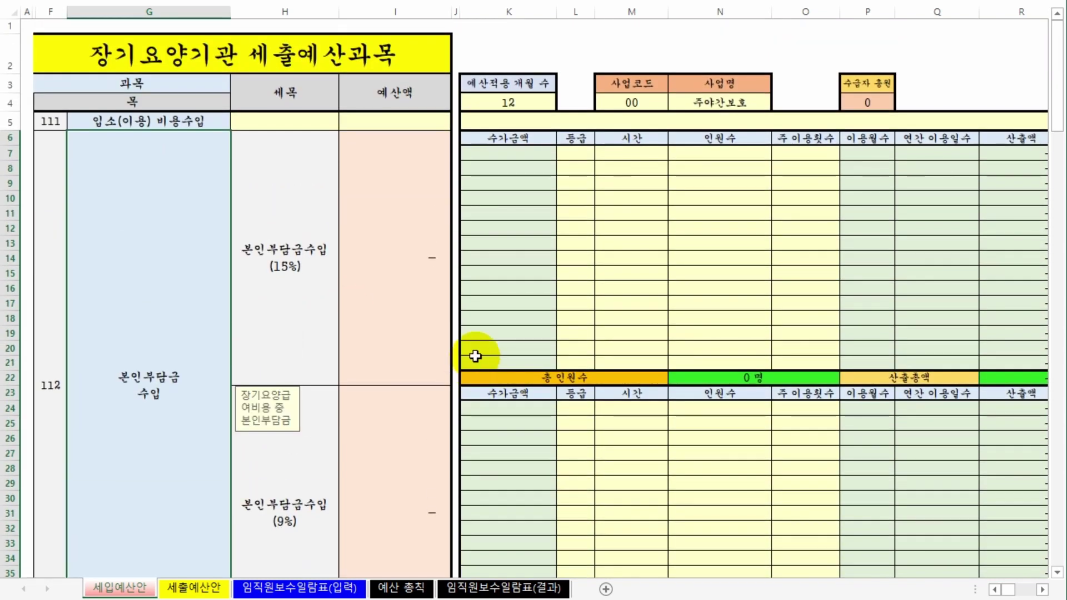
Examine the three 세목 categories of 본인부담금수입 in turn: 15%, 9% and 6%.
left_click(301, 277)
scroll(322, 305, "down", 4)
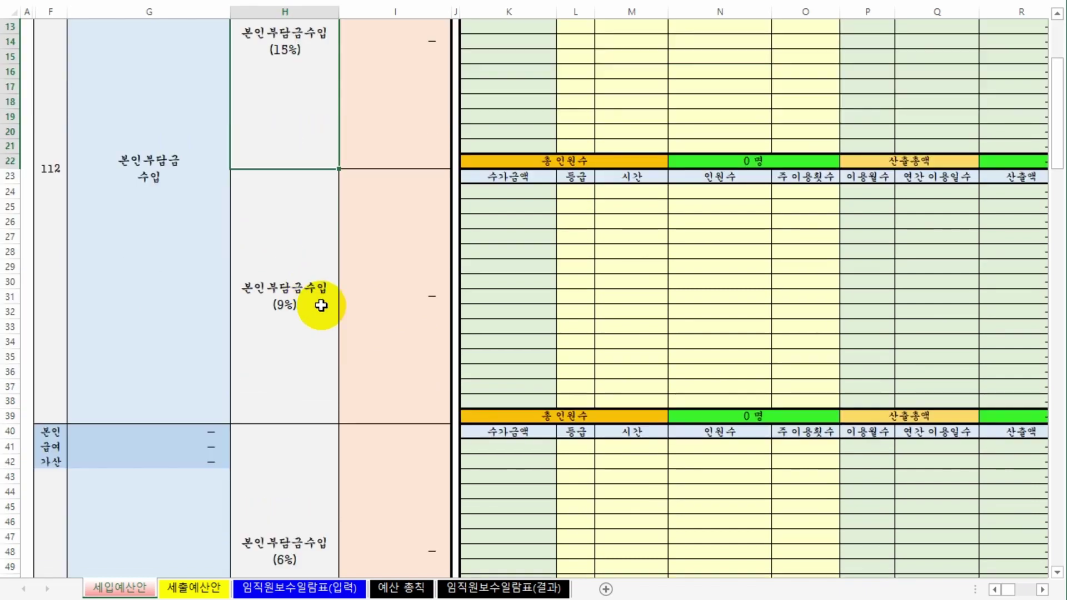
left_click(293, 328)
scroll(292, 327, "down", 4)
left_click(296, 411)
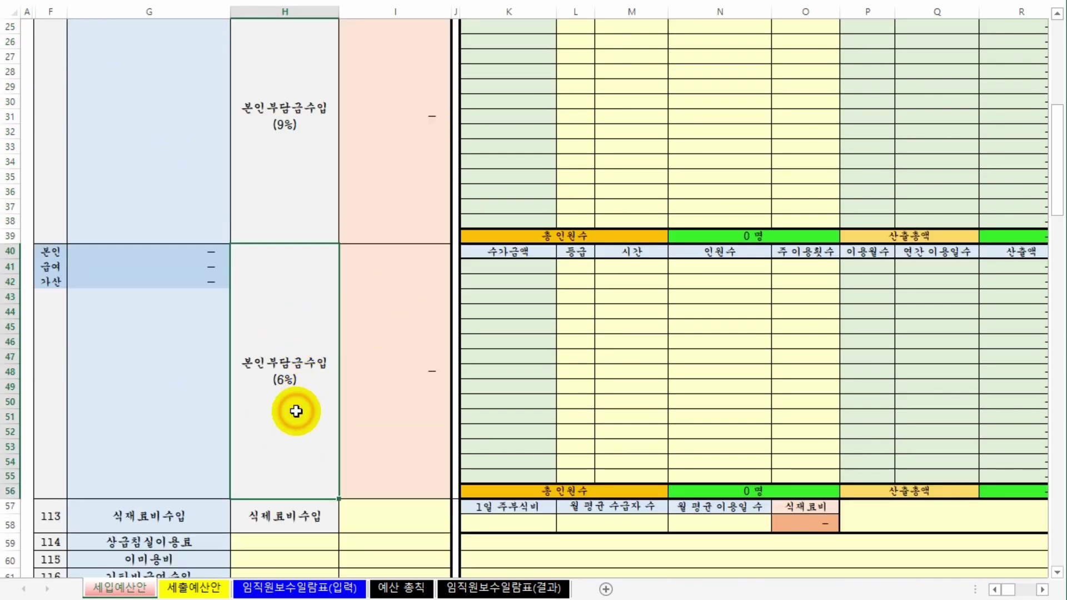
scroll(614, 469, "up", 8)
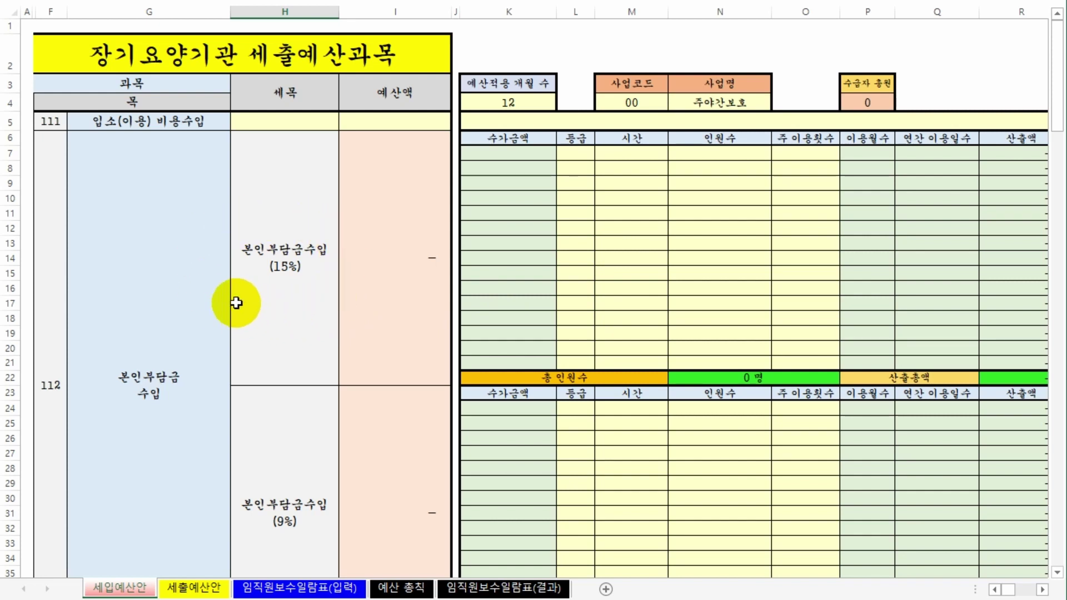
In the first row of the 15% calculation table, set 등급 to 3등급 and 시간 to 8.
left_click(579, 156)
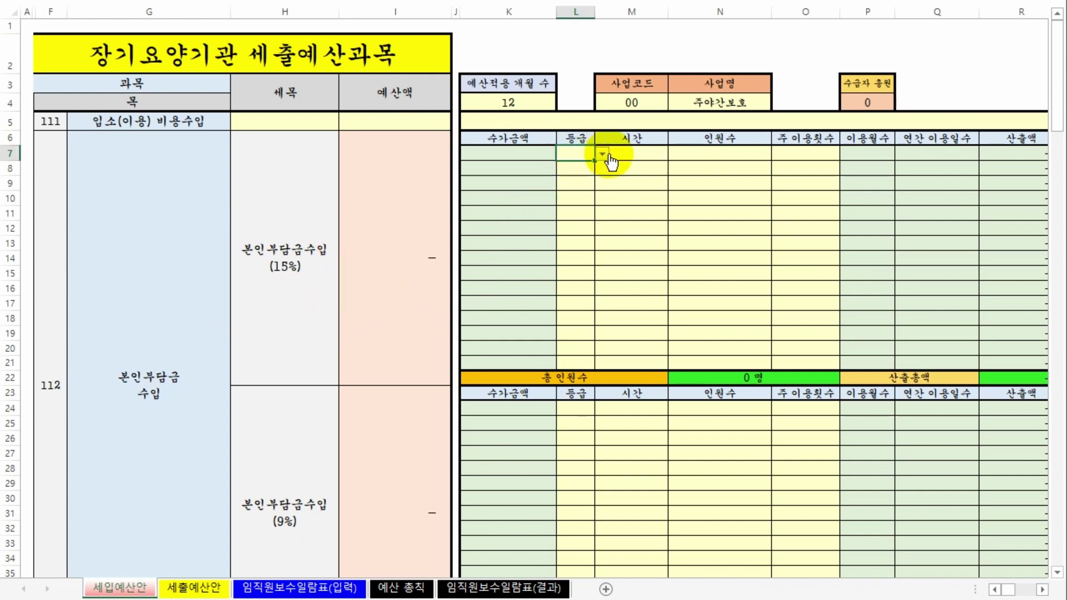
left_click(603, 156)
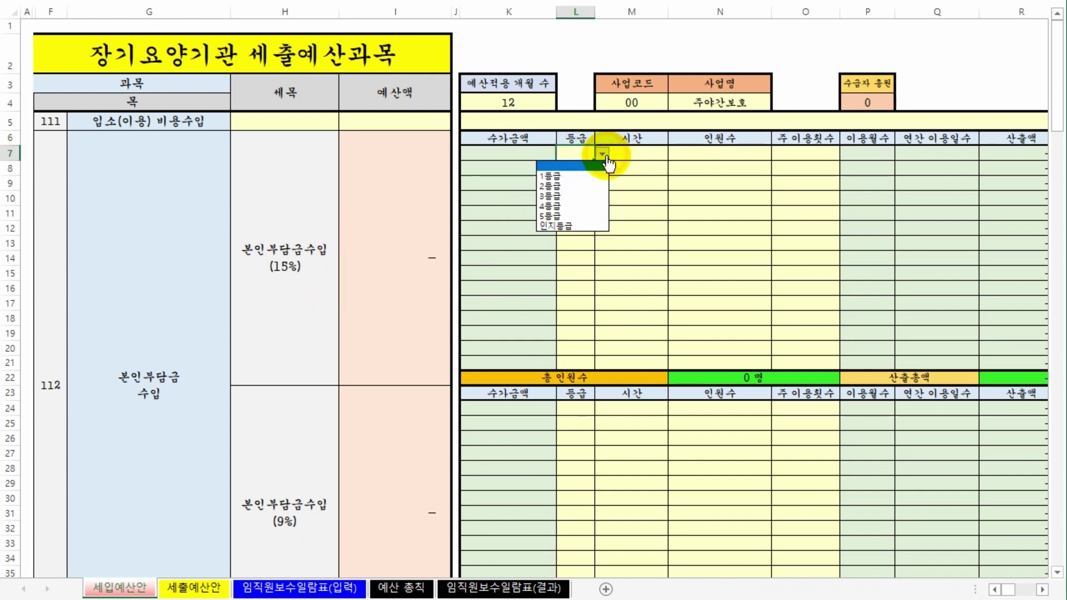
left_click(594, 196)
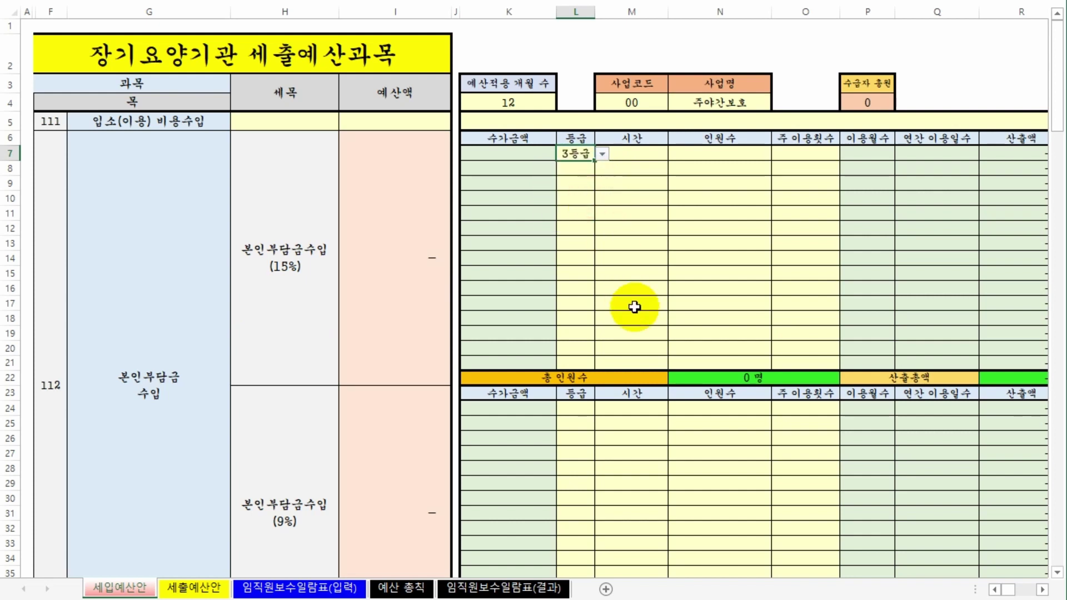
left_click(633, 155)
left_click(676, 155)
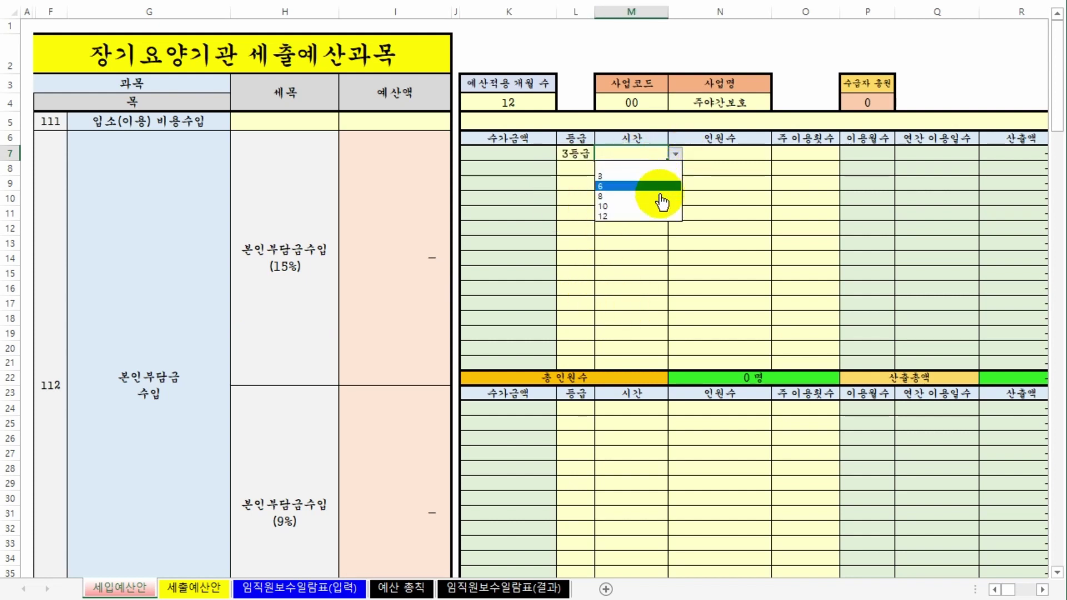
left_click(661, 197)
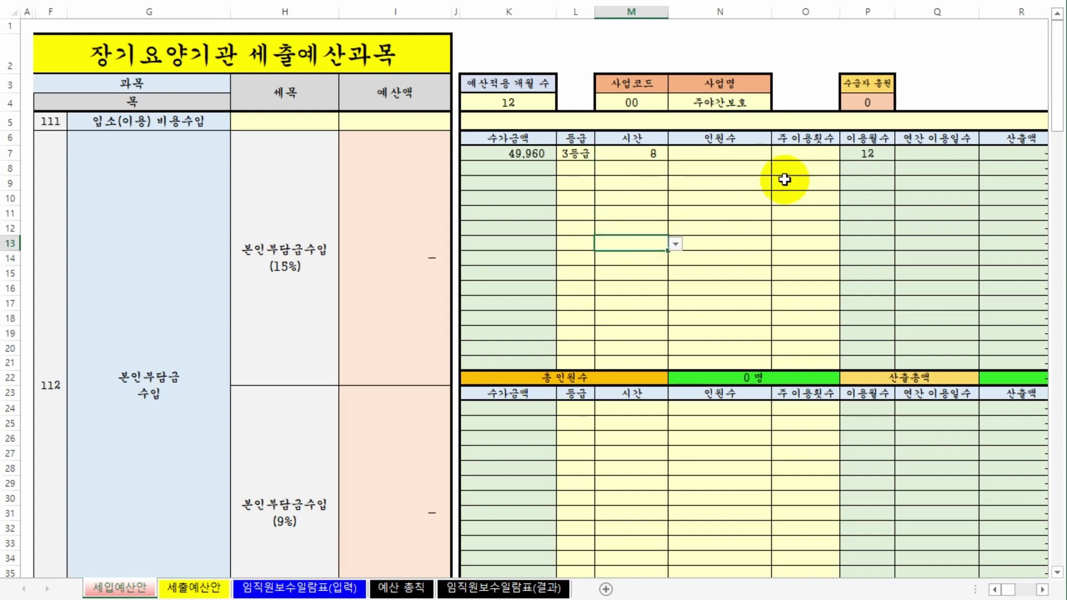
Set 주 이용횟수 to 5 and 인원수 to 3 in the first row of the 15% table, and check its 산출액.
left_click(803, 155)
left_click(846, 155)
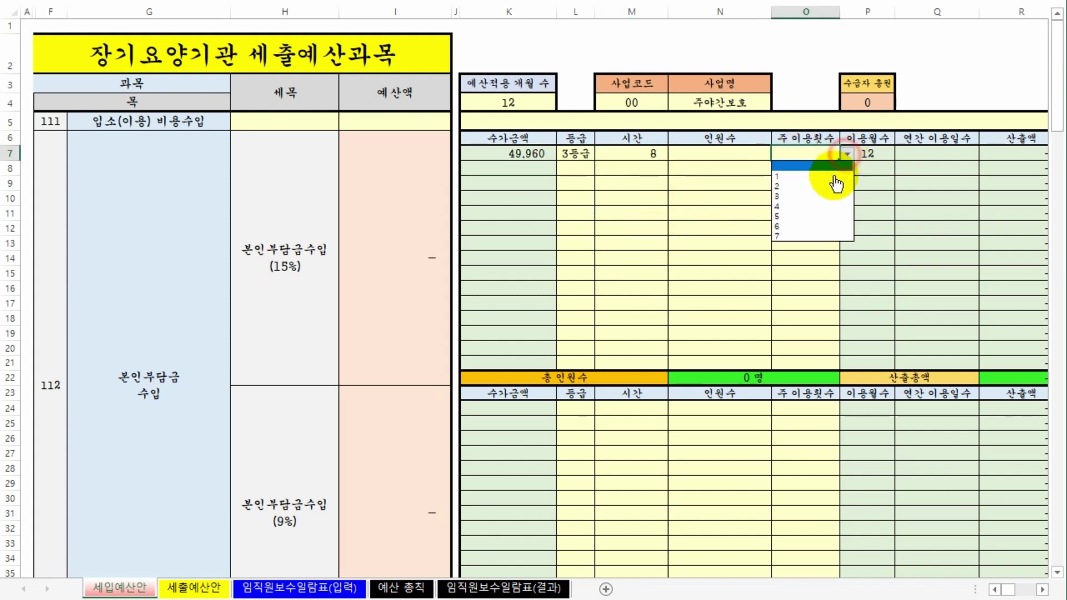
left_click(807, 216)
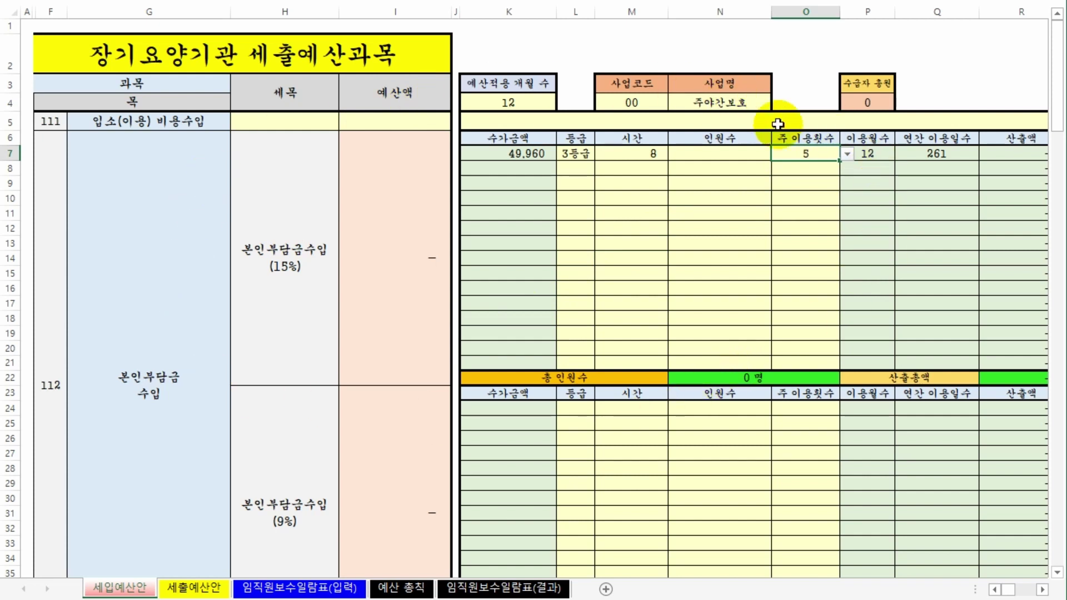
left_click(744, 159)
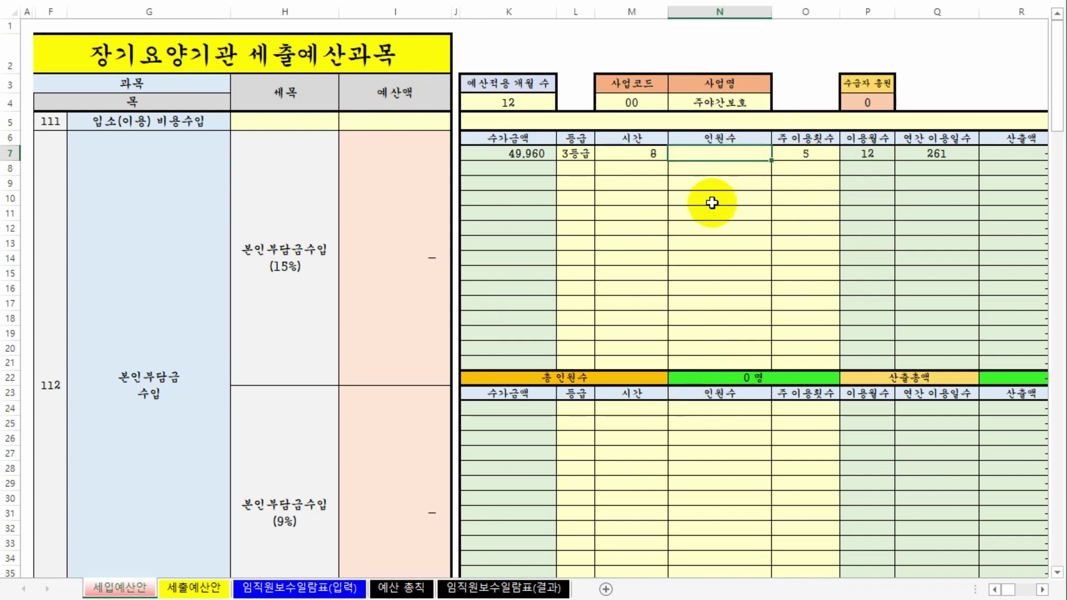
left_click(753, 268)
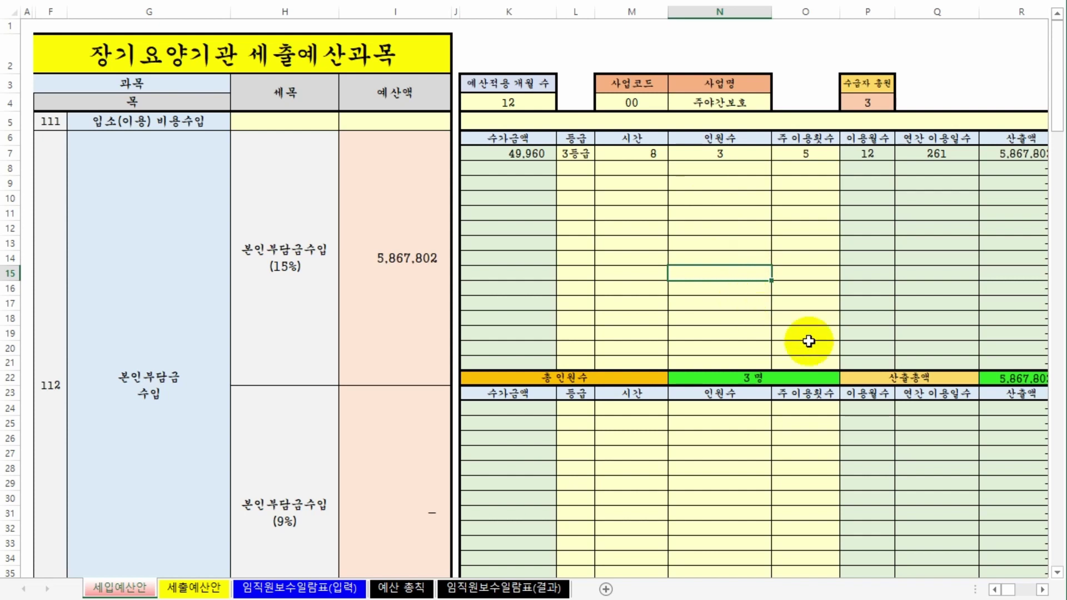
left_click(1047, 591)
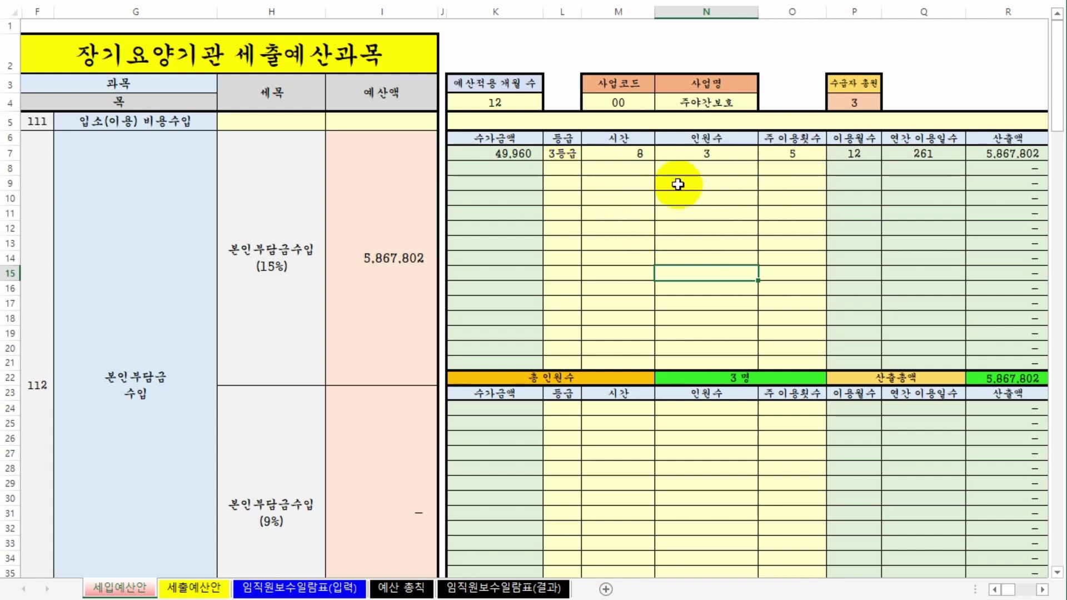
In the second row of the 15% calculation table, set 등급 to 4등급 and 시간 to 6.
left_click(562, 169)
left_click(589, 170)
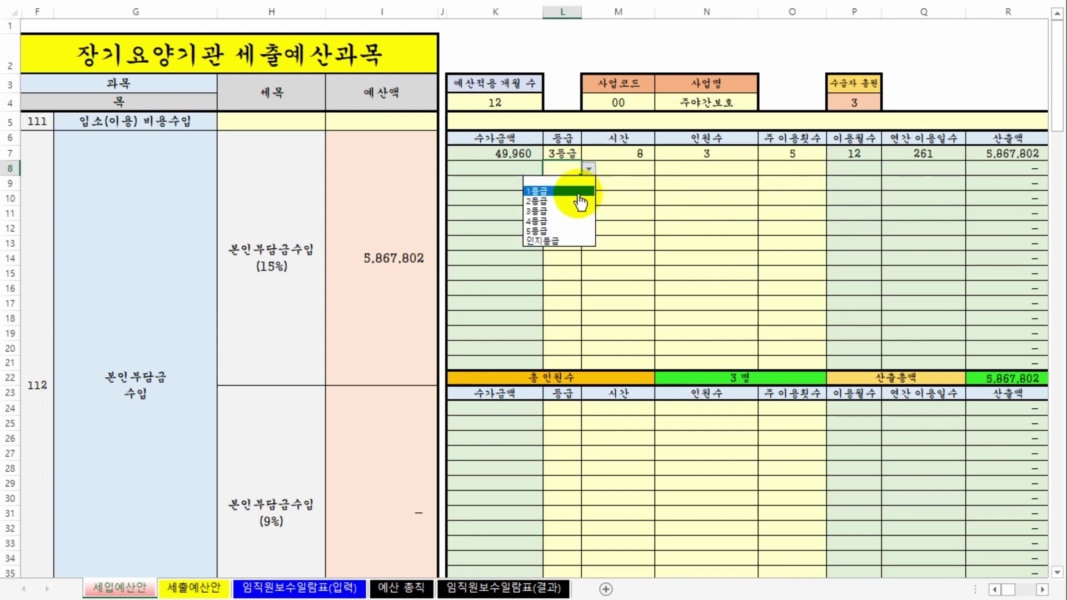
left_click(566, 218)
left_click(635, 168)
left_click(662, 169)
left_click(644, 199)
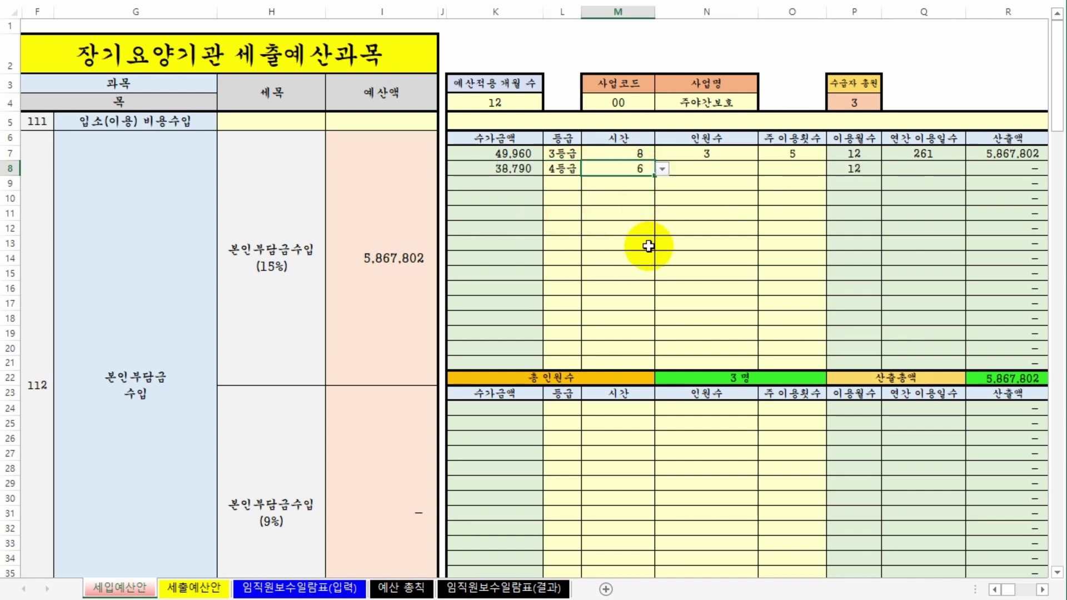
Set 주 이용횟수 to 4 and 인원수 to 5 in the second row of the 15% table.
left_click(783, 170)
left_click(834, 169)
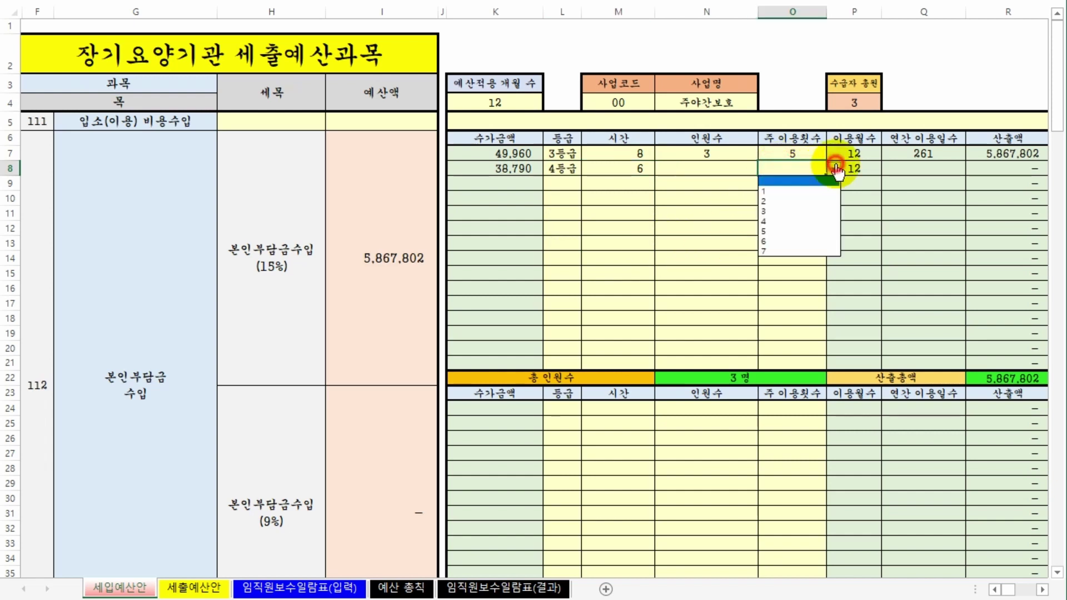
left_click(814, 221)
left_click(703, 166)
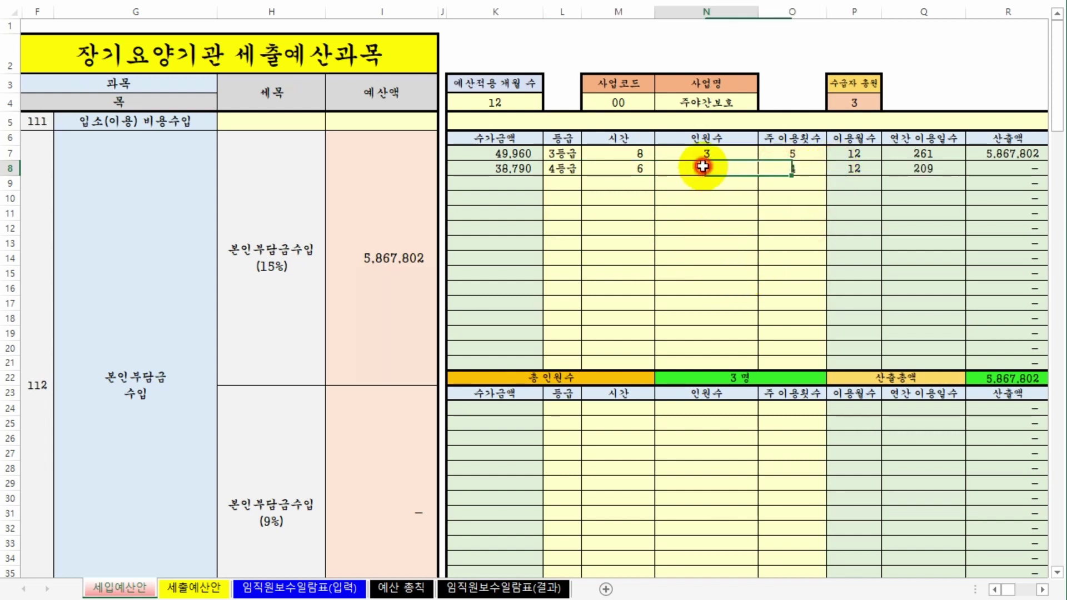
type("5")
left_click(702, 246)
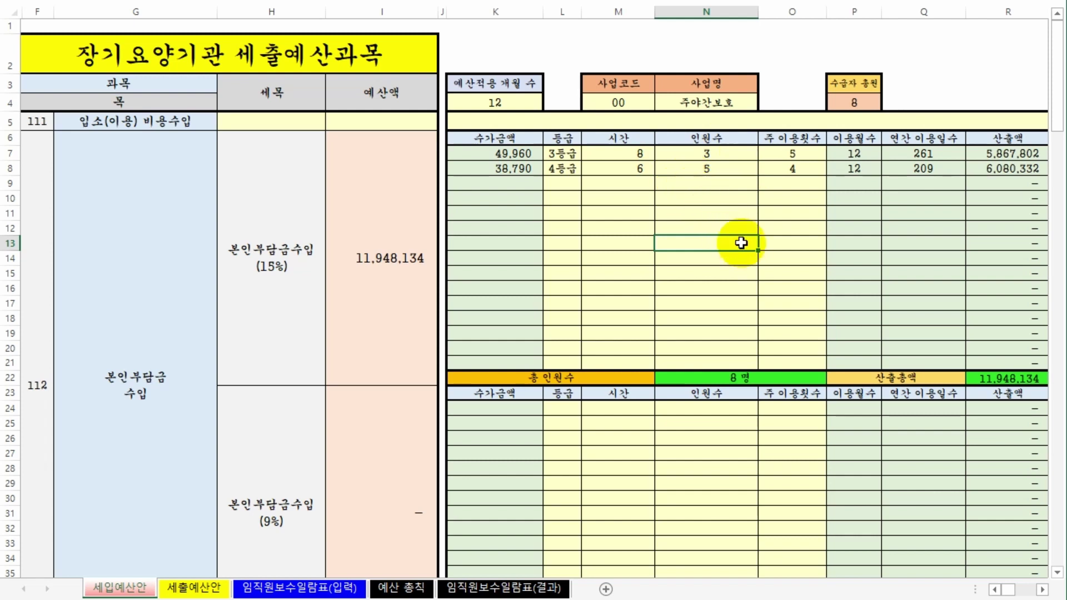
In the first row of the 9% calculation table, set 등급 to 3등급 and 시간 to 8.
scroll(741, 243, "down", 2)
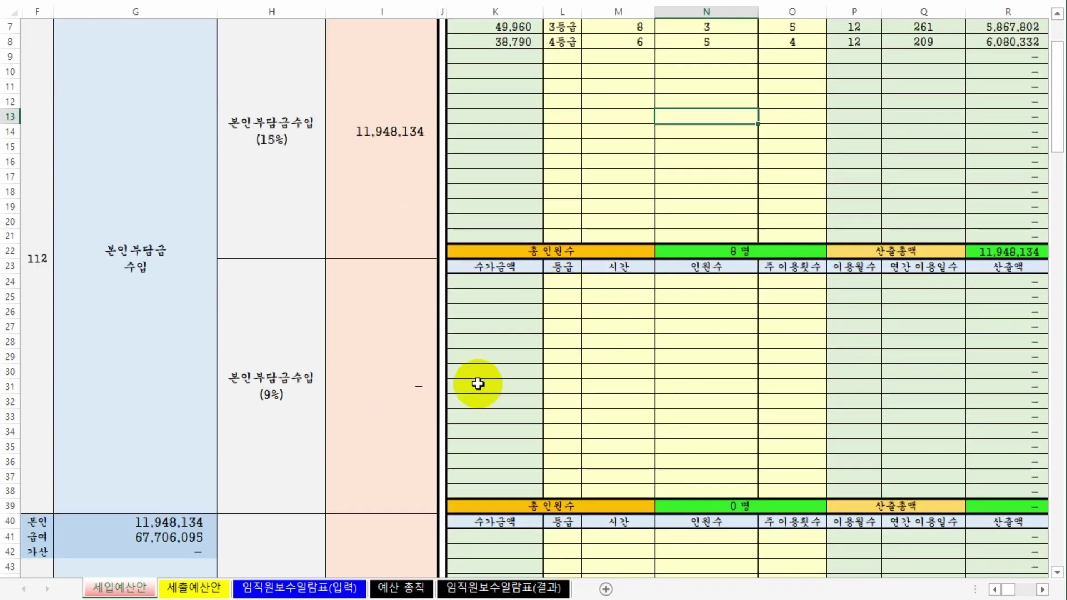
left_click(573, 283)
left_click(589, 283)
left_click(569, 325)
left_click(625, 282)
left_click(661, 282)
left_click(645, 319)
Set 주 이용횟수 to 5 and 인원수 to 6 in the first row of the 9% table.
left_click(780, 282)
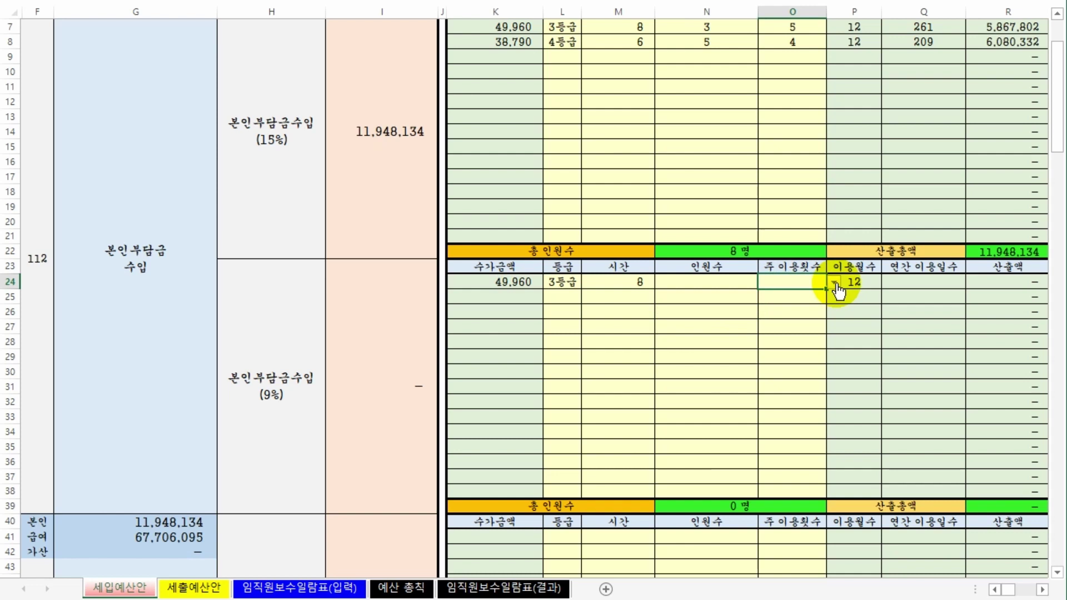
left_click(834, 284)
left_click(796, 347)
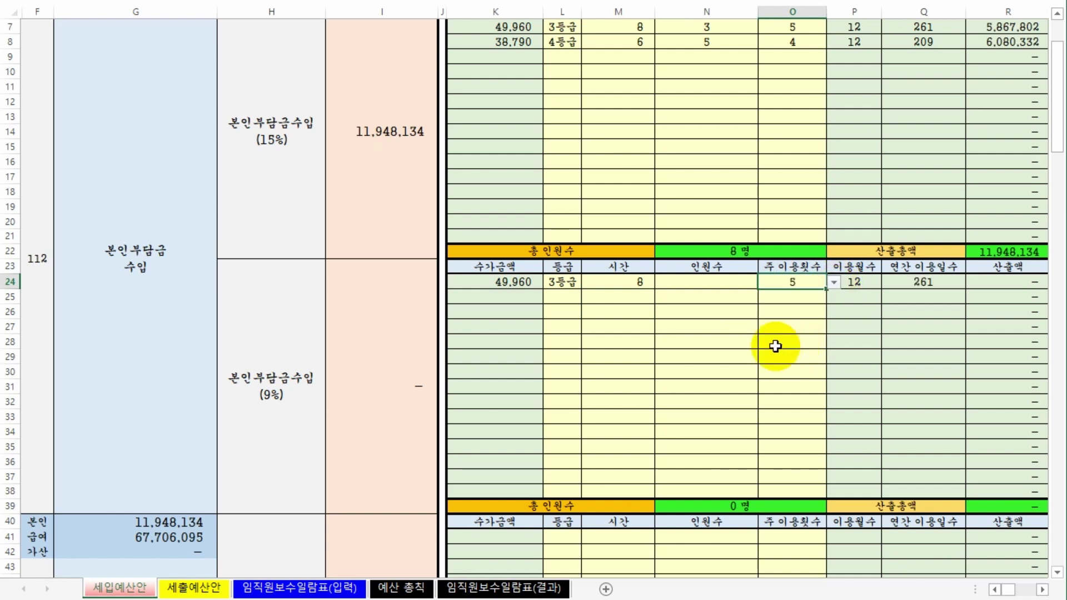
left_click(722, 285)
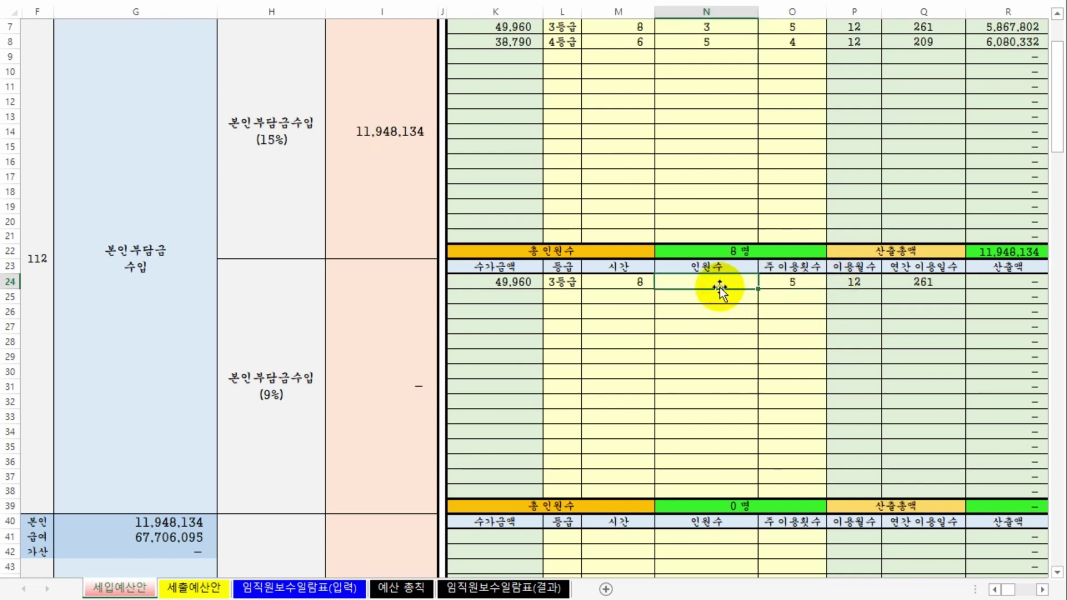
type("6")
left_click(692, 367)
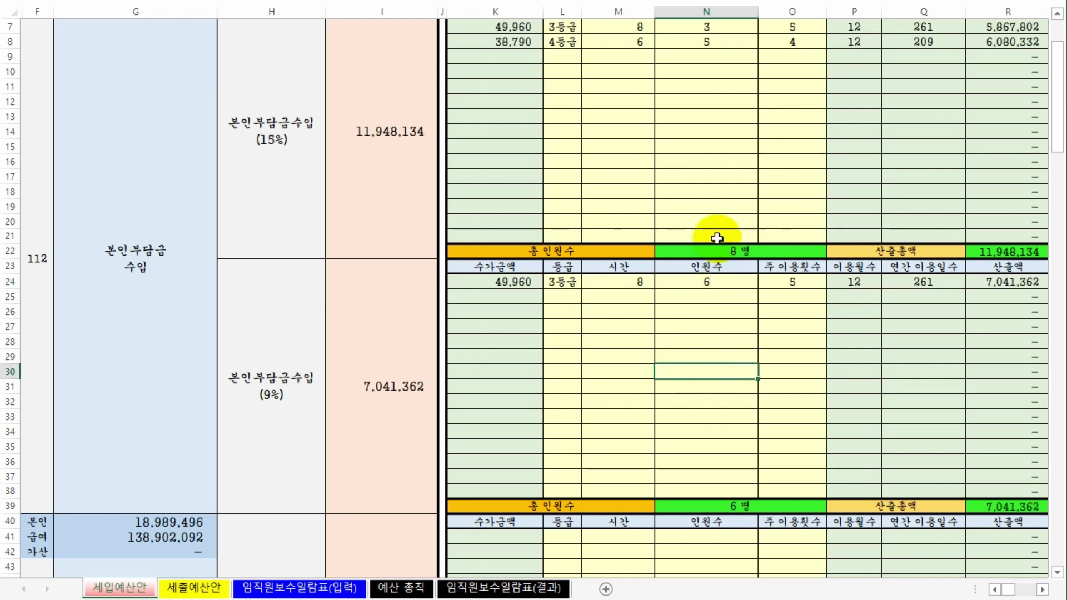
In the first row of the 6% calculation table, set 등급 to 4등급 and 시간 to 8.
scroll(687, 357, "down", 6)
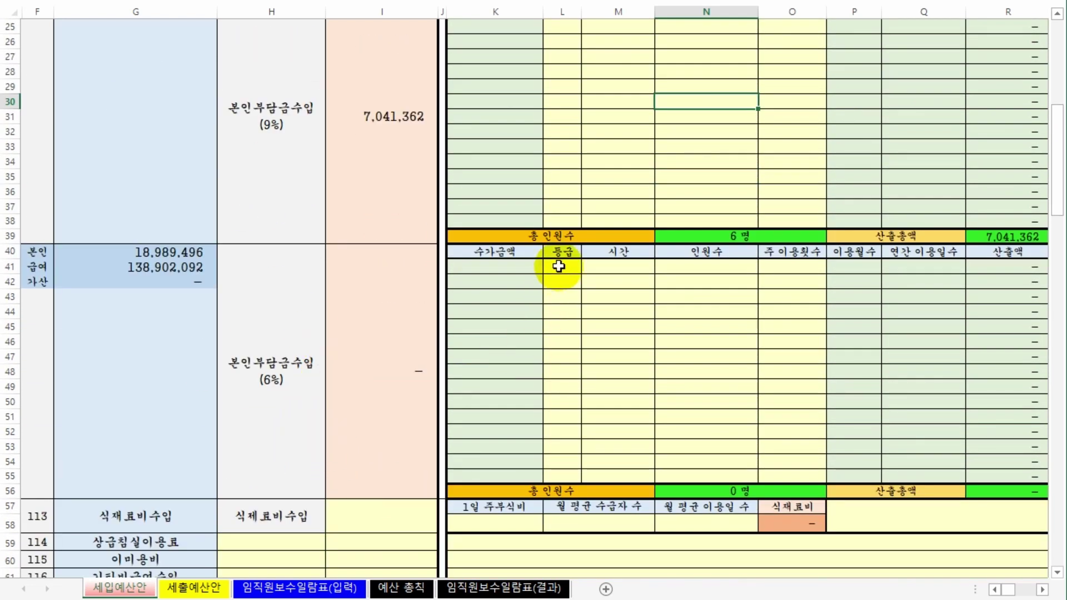
left_click(578, 269)
left_click(588, 268)
left_click(565, 315)
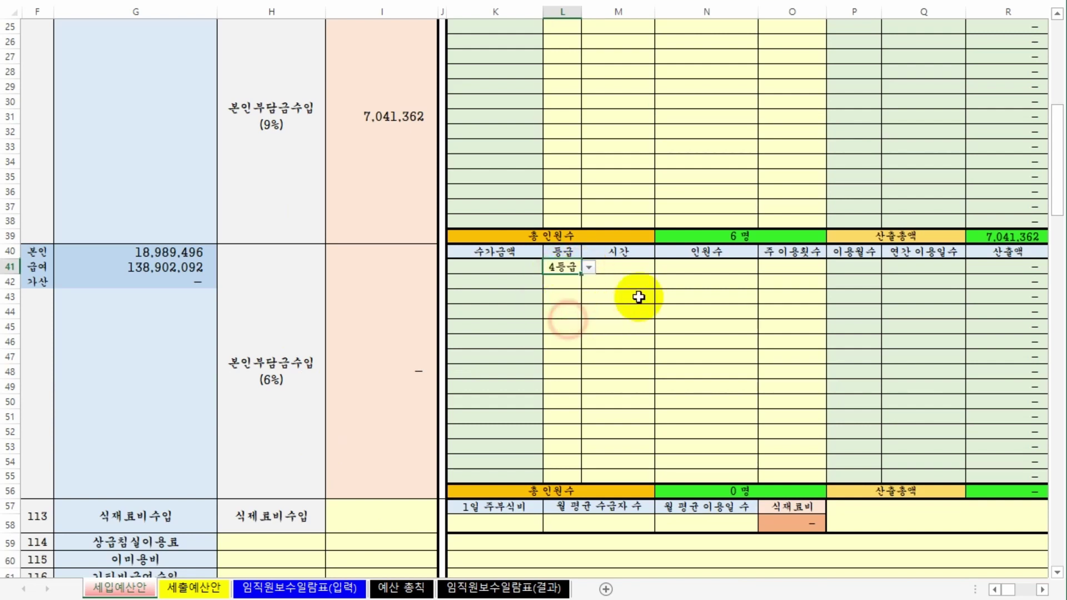
left_click(626, 267)
left_click(661, 268)
left_click(626, 321)
Set 주 이용횟수 to 5 and 인원수 to 4 in the first row of the 6% table.
left_click(816, 266)
left_click(832, 267)
left_click(817, 321)
left_click(692, 352)
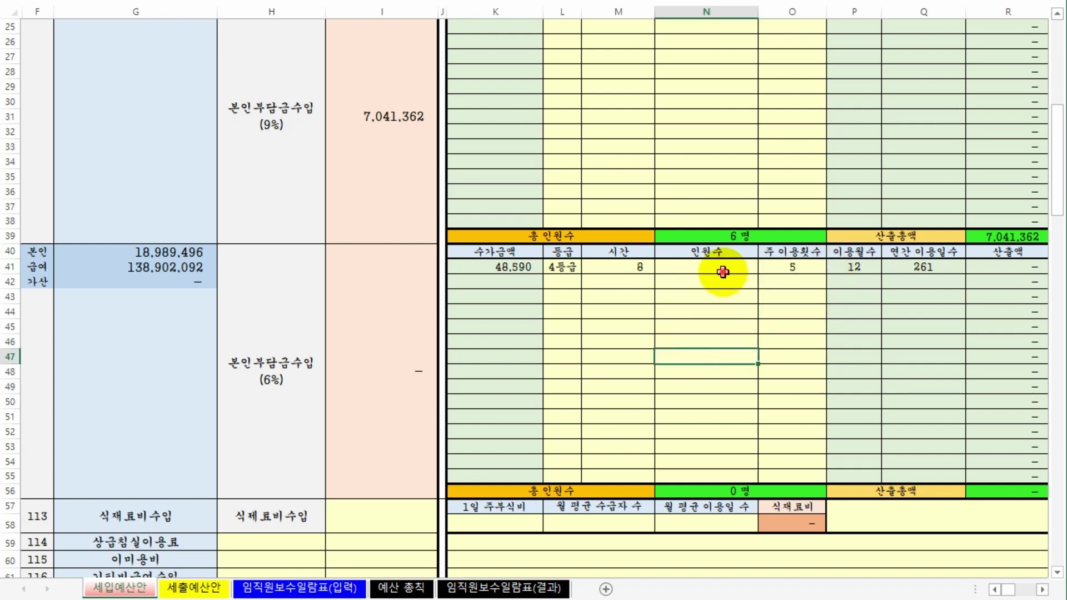
type("4")
left_click(697, 376)
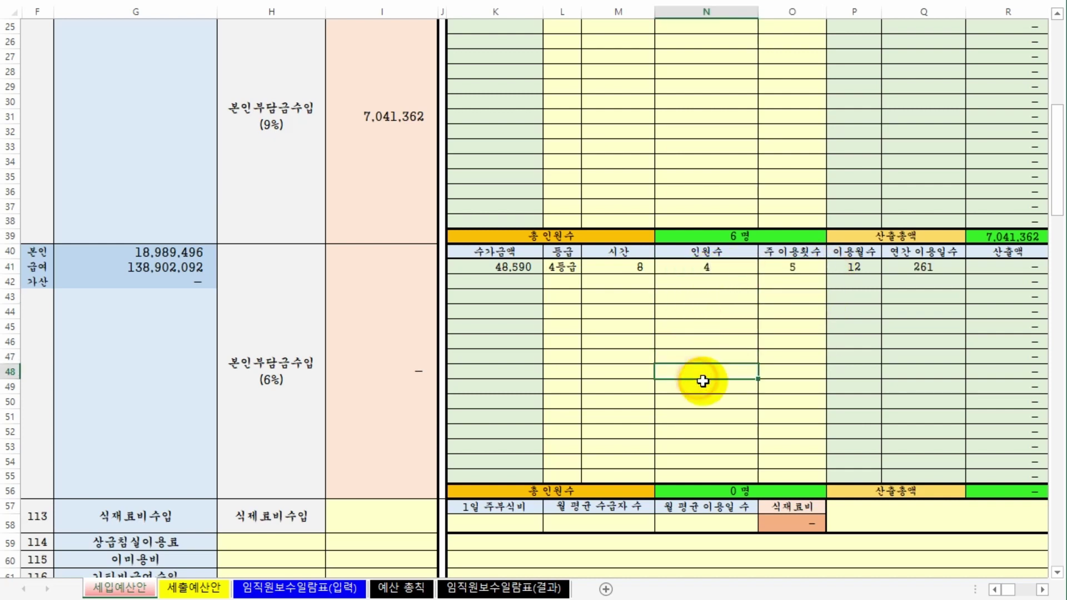
Review the filled-in 본인부담금수입 tables for 15%, 9% and 6% along with the 본인 and 급여 summary amounts.
scroll(756, 336, "up", 6)
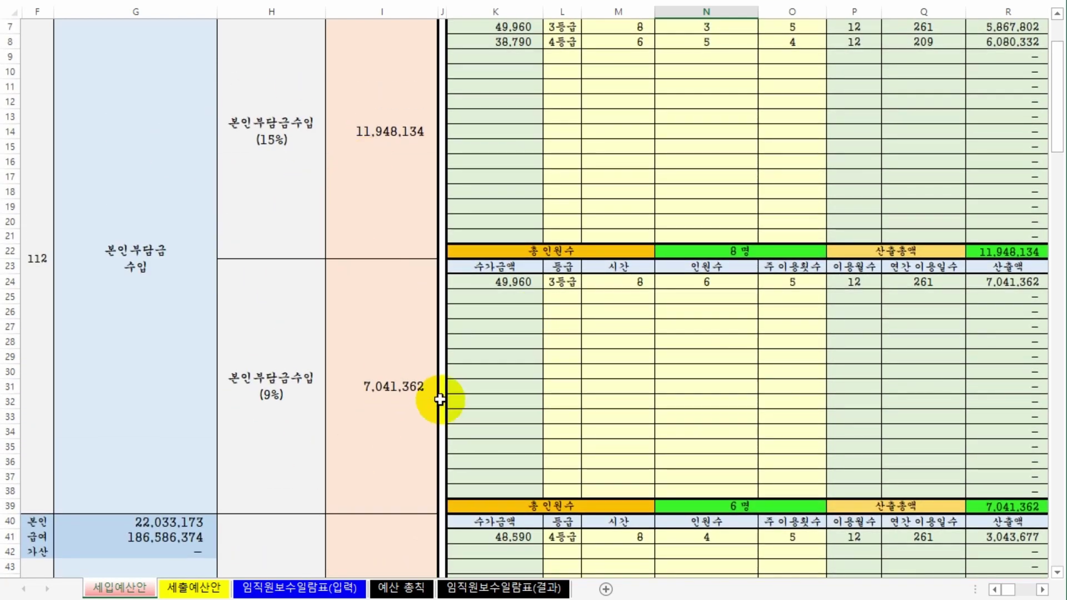
scroll(464, 417, "down", 6)
scroll(536, 398, "up", 4)
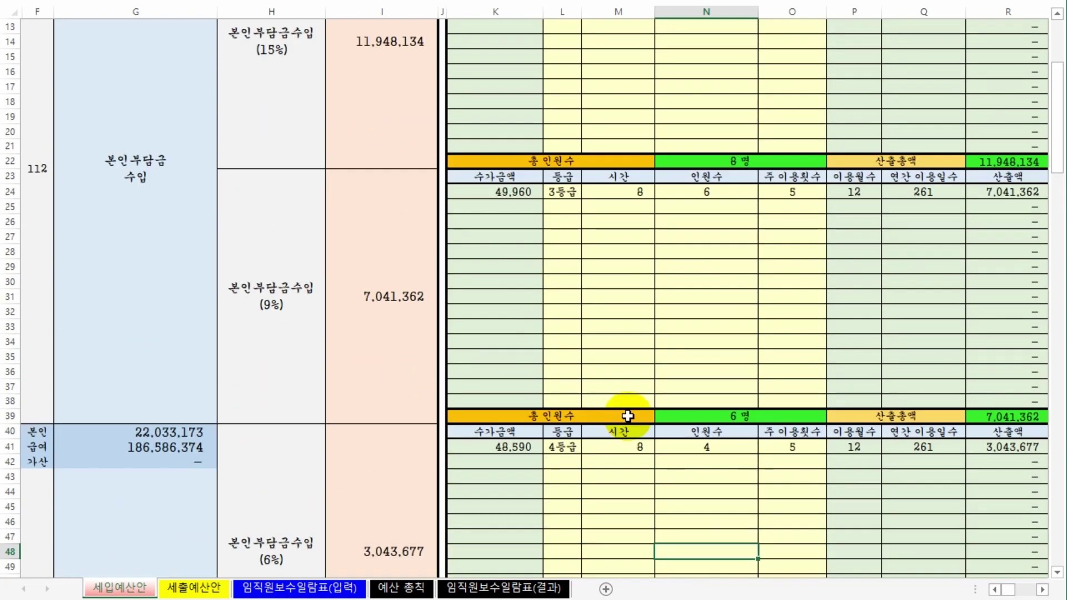
scroll(705, 400, "up", 3)
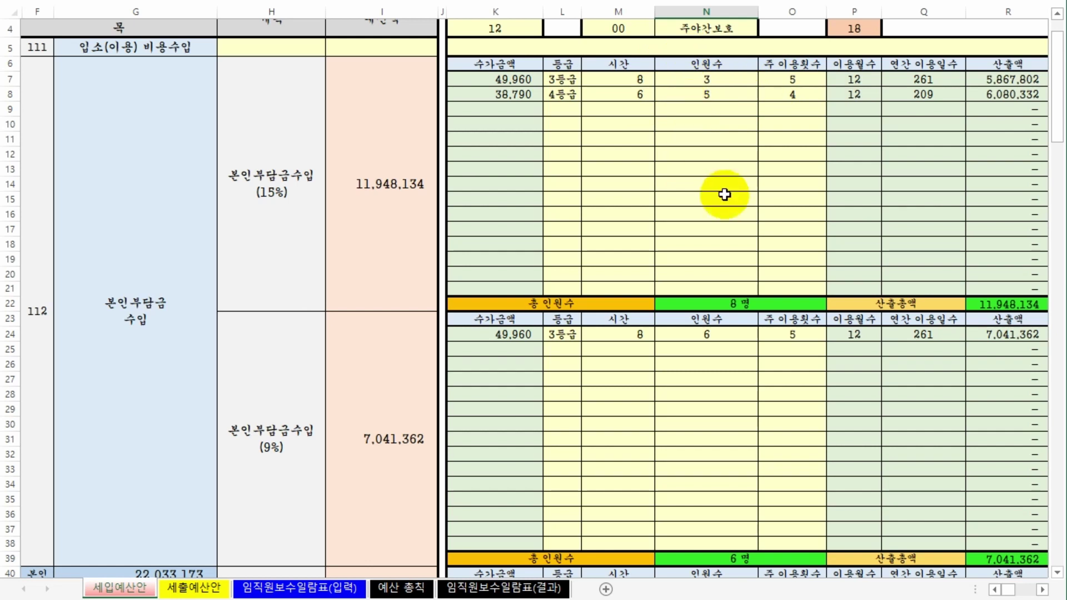
scroll(767, 238, "down", 3)
scroll(743, 267, "up", 2)
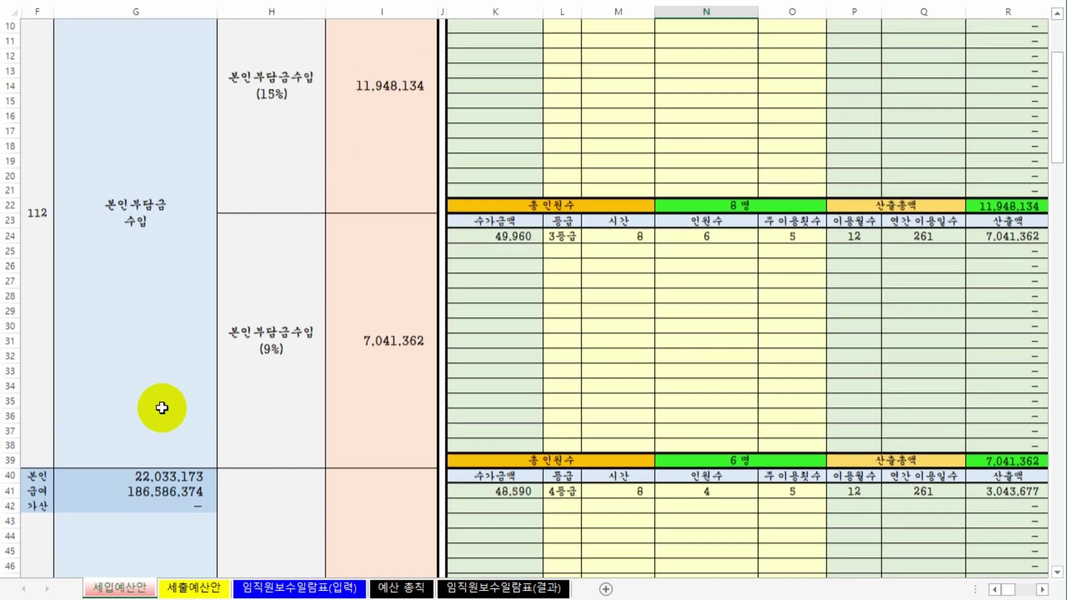
Compare the 본인부담금수입 tables with the corresponding 장기요양급여수입 tables for 85%, 91% and 94%.
scroll(589, 310, "down", 14)
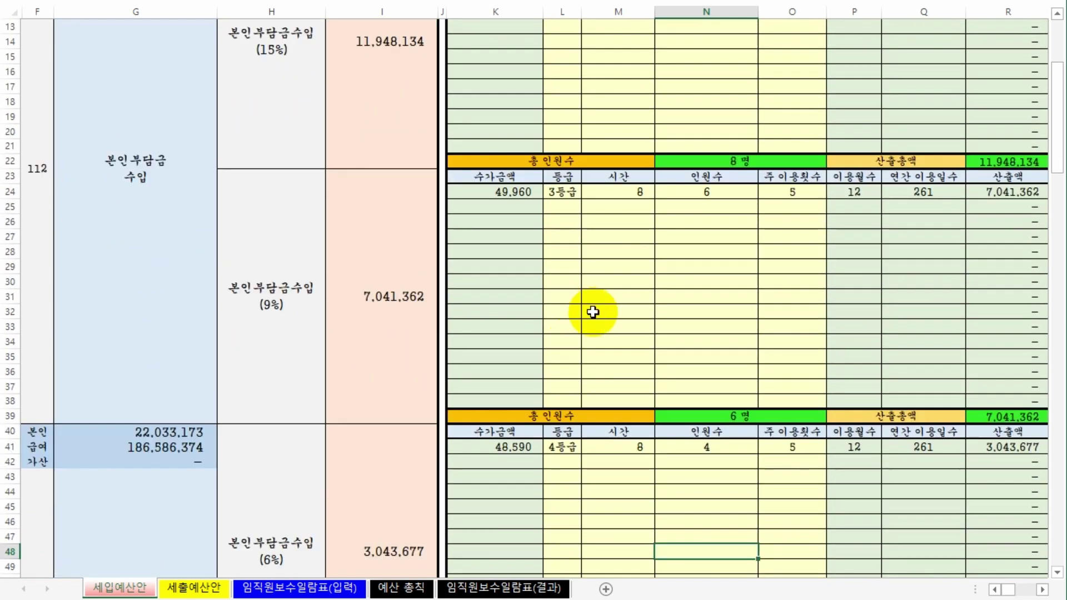
scroll(599, 336, "down", 5)
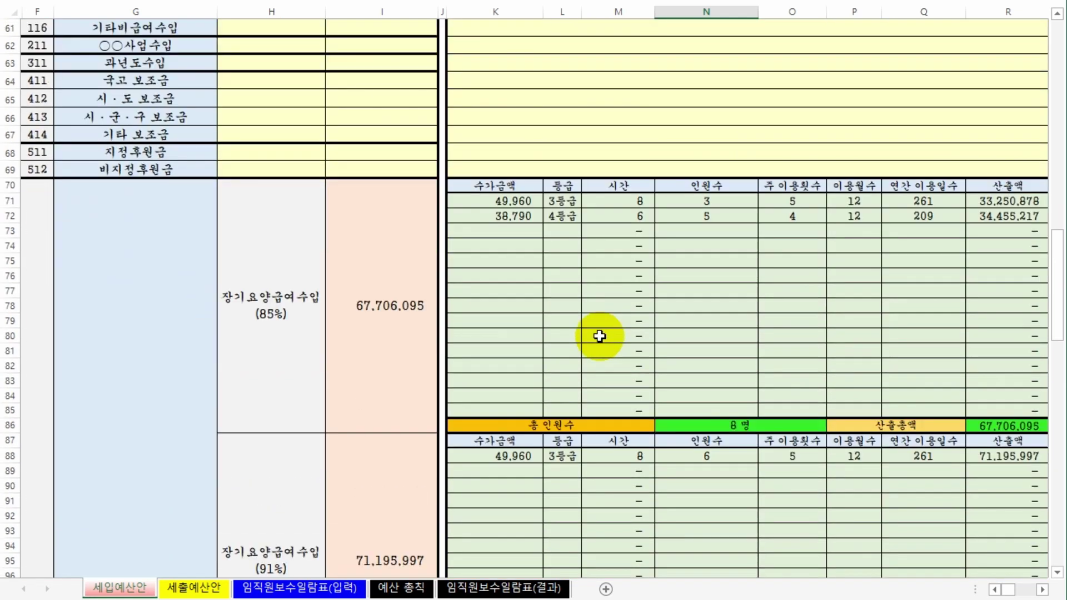
scroll(417, 291, "down", 4)
scroll(614, 325, "up", 4)
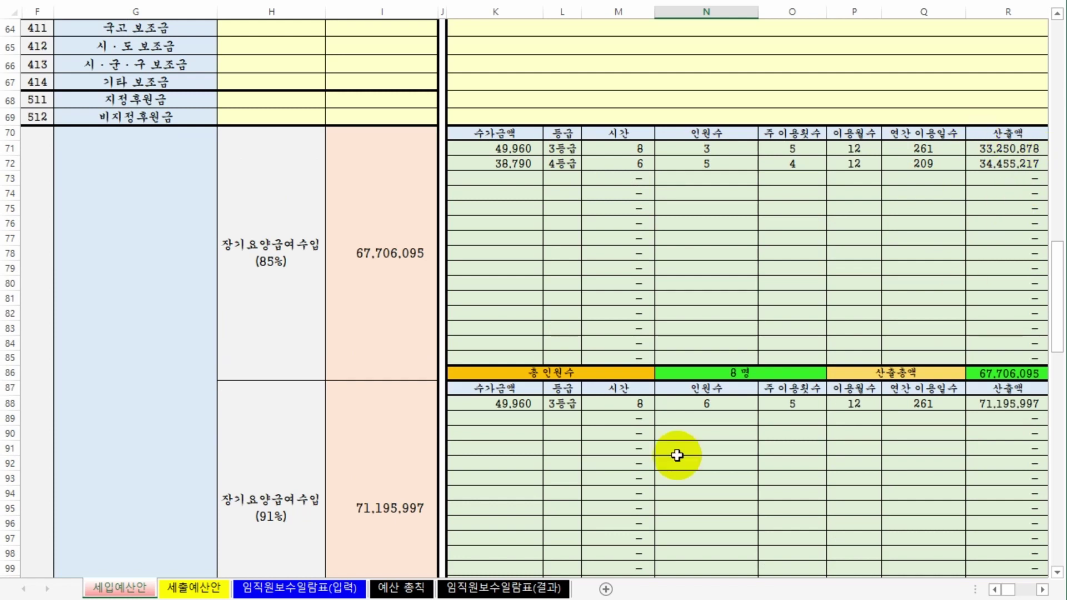
scroll(825, 404, "down", 1)
scroll(823, 402, "up", 2)
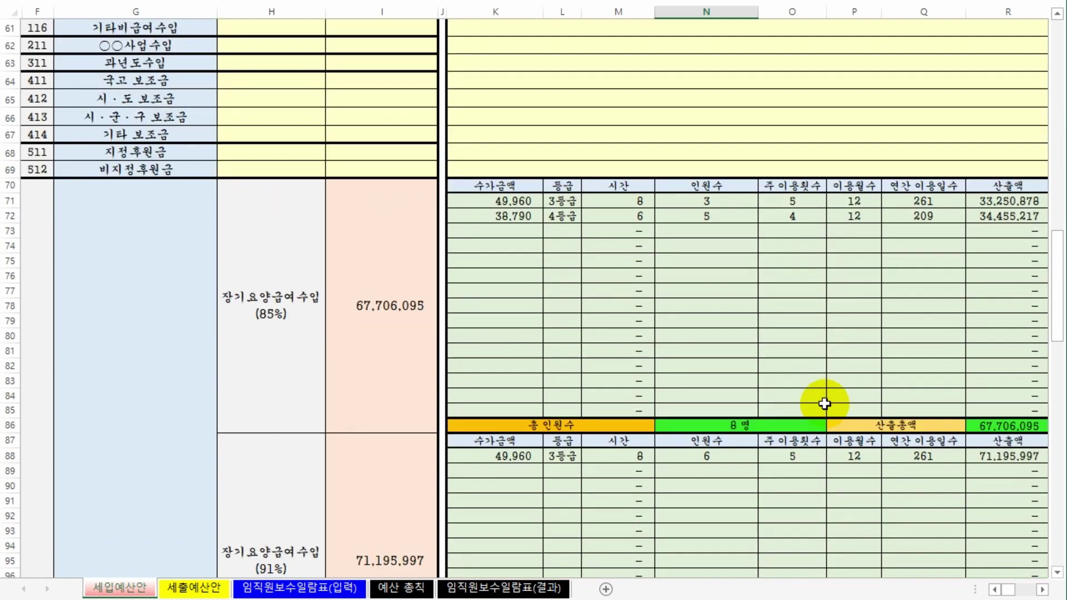
scroll(608, 395, "up", 20)
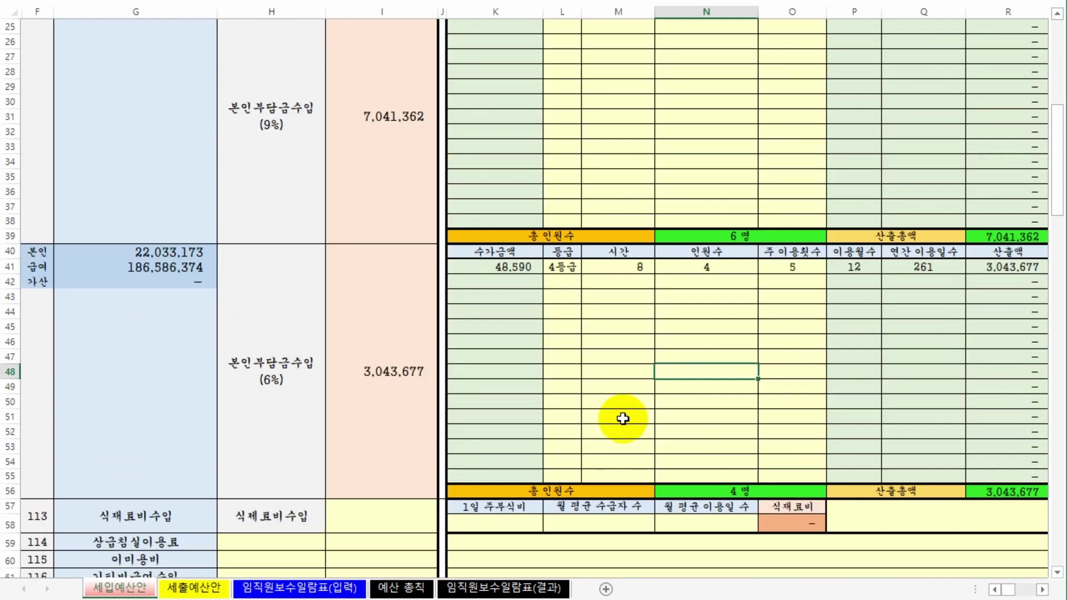
scroll(621, 404, "down", 1)
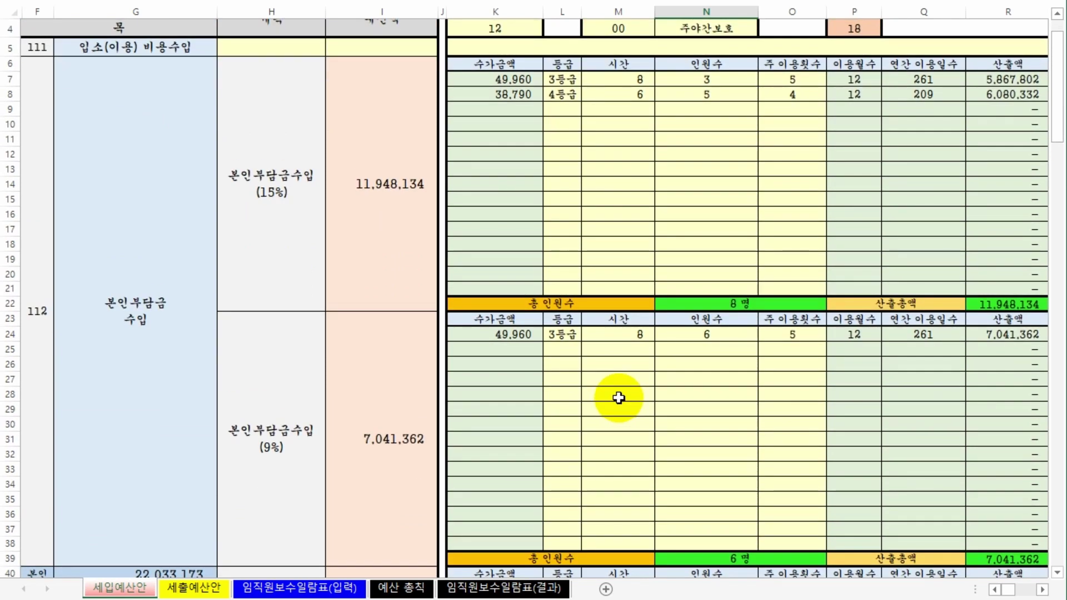
scroll(606, 333, "down", 1)
scroll(595, 333, "up", 1)
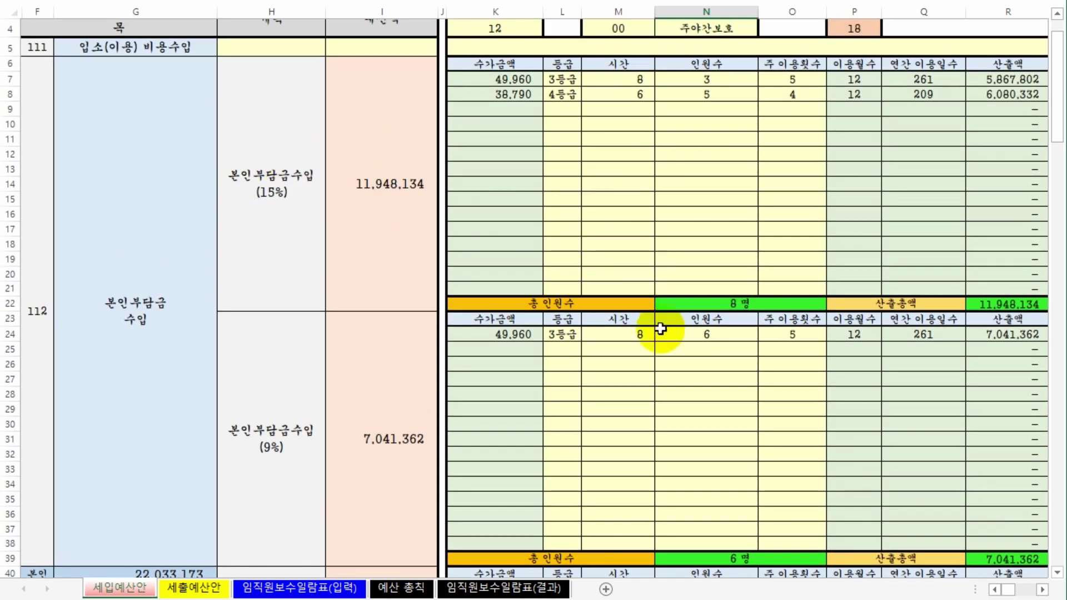
scroll(663, 311, "down", 12)
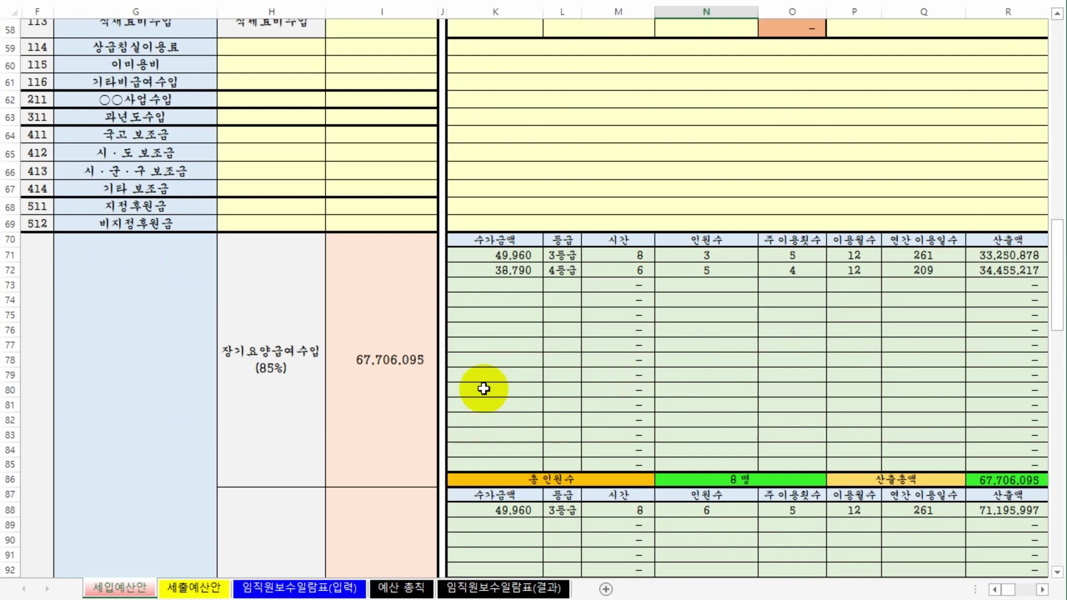
scroll(697, 424, "up", 1)
scroll(696, 423, "up", 13)
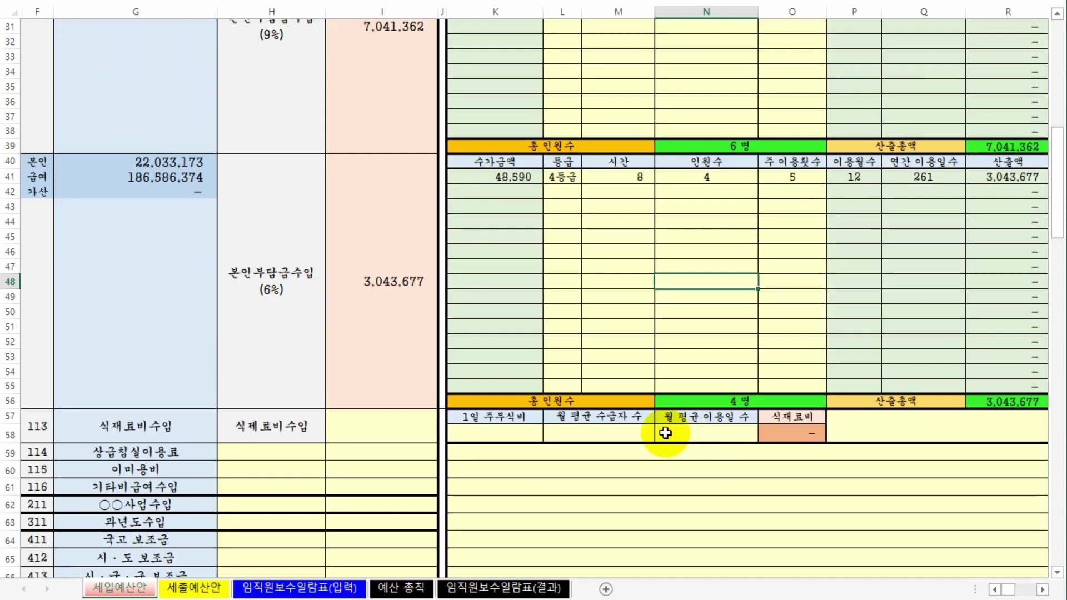
scroll(606, 406, "down", 17)
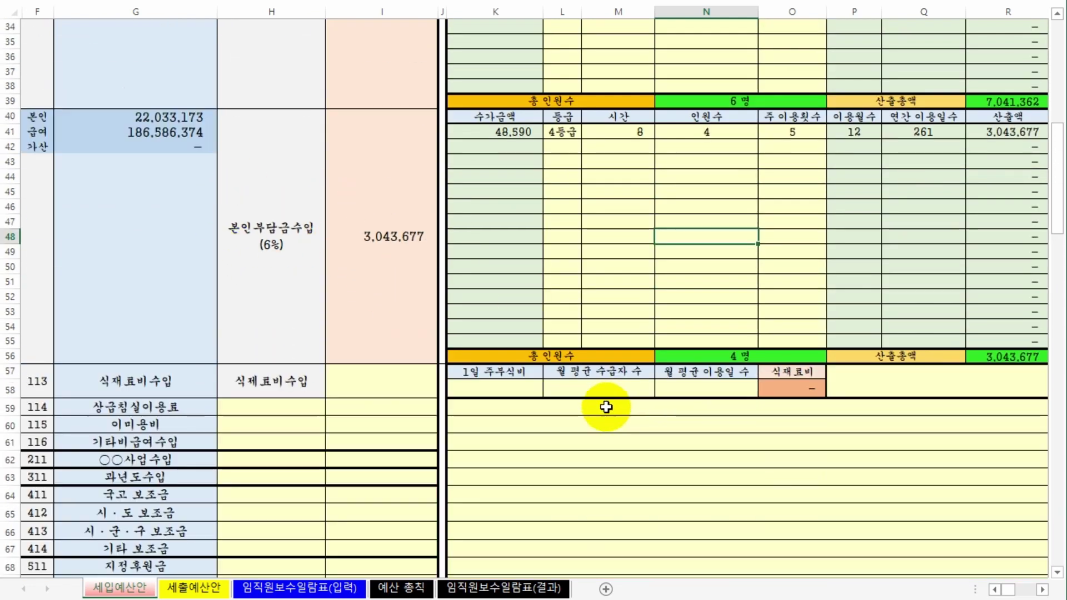
scroll(620, 407, "down", 1)
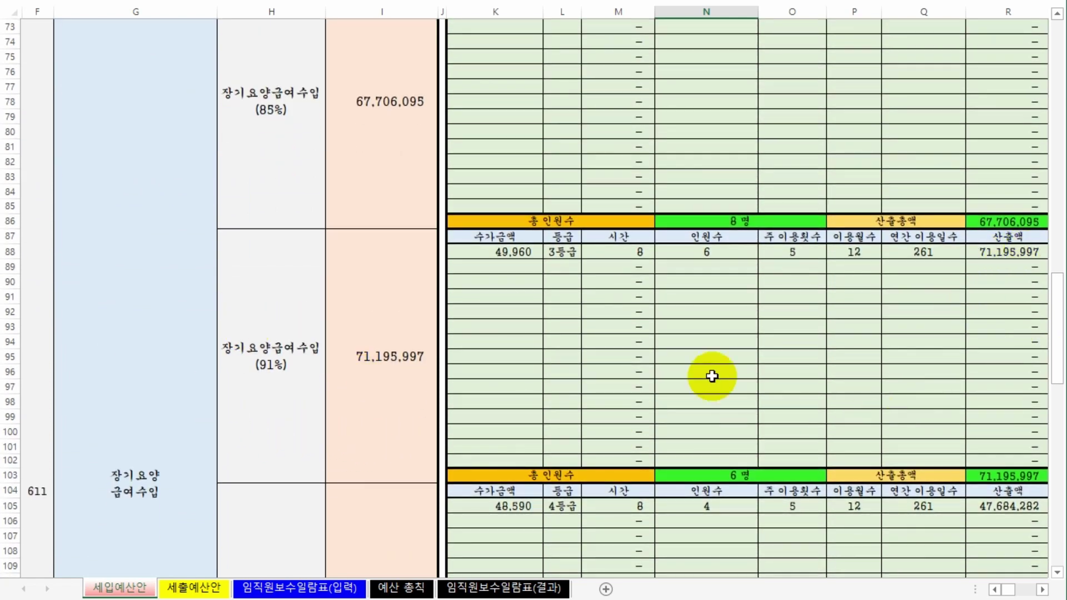
scroll(717, 400, "up", 12)
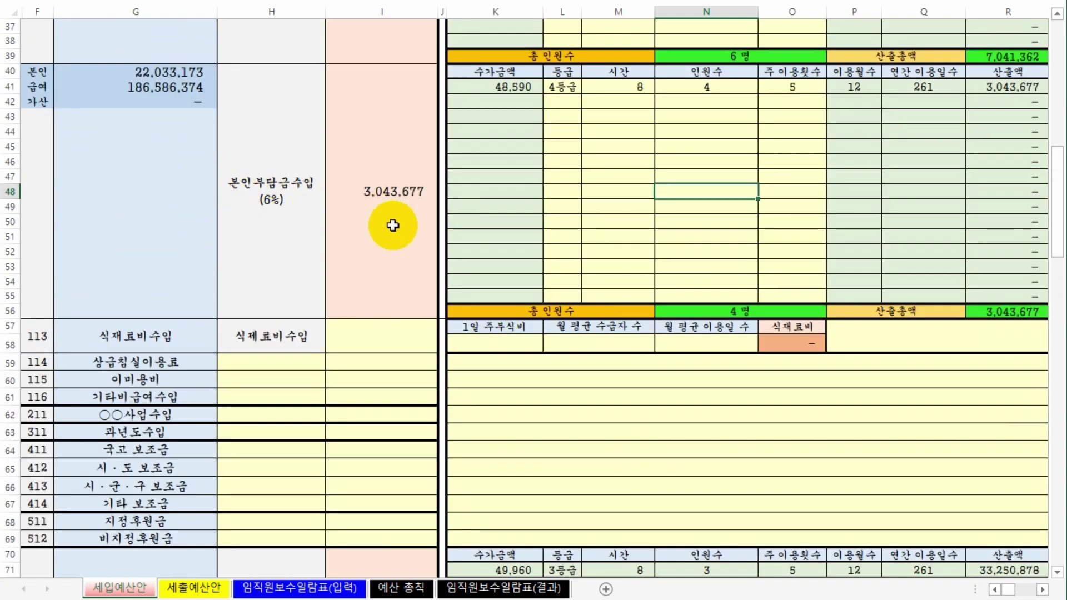
scroll(624, 334, "down", 18)
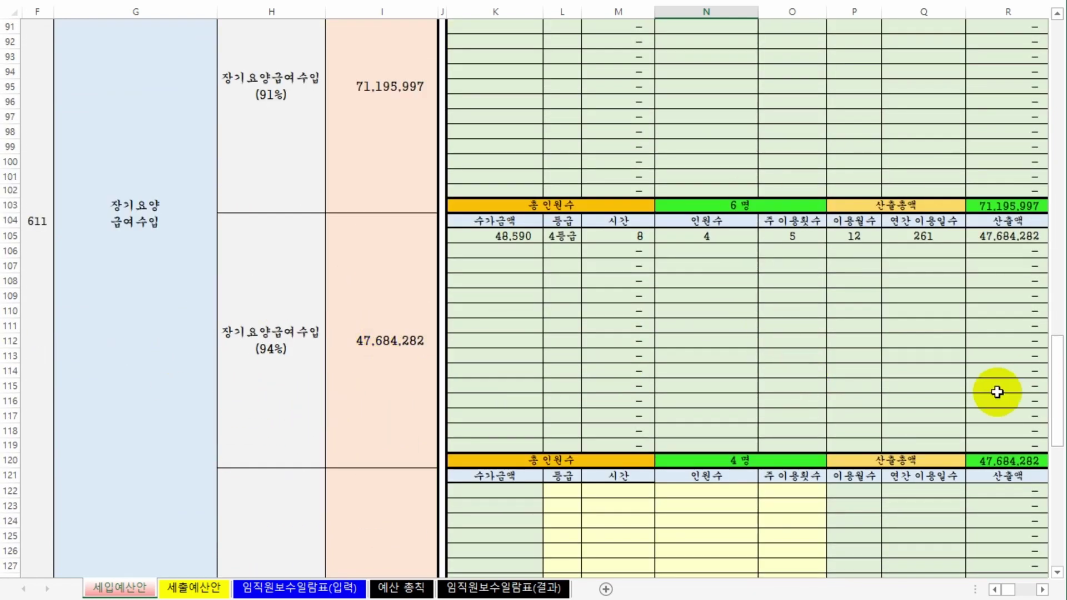
In the first row of the 장기요양급여수입 (100%) table, set 등급 to 3등급 and 시간 to 8.
scroll(873, 315, "down", 2)
scroll(865, 319, "down", 2)
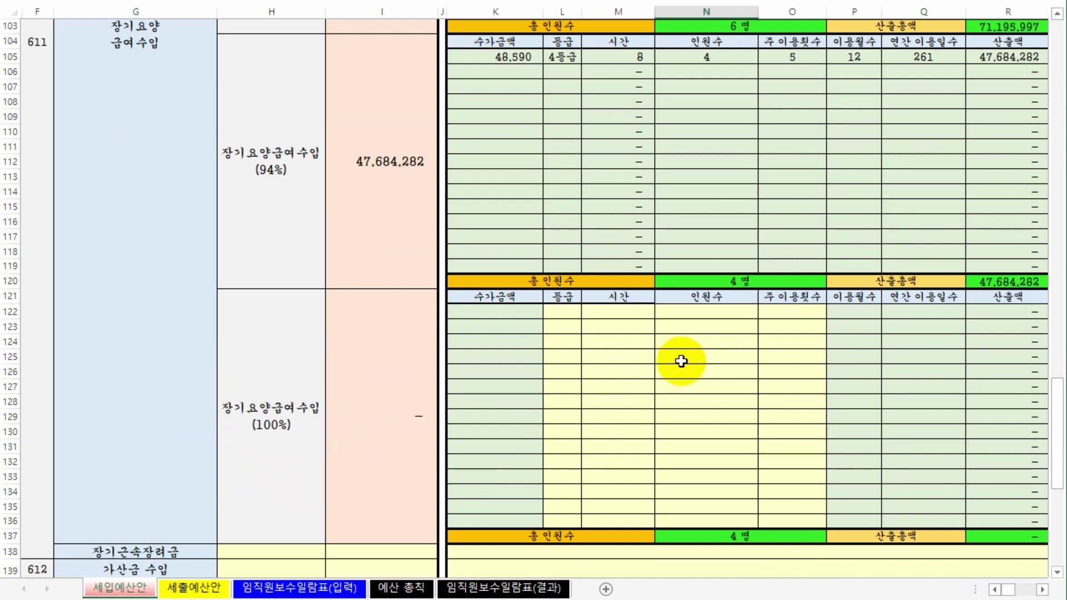
left_click(557, 302)
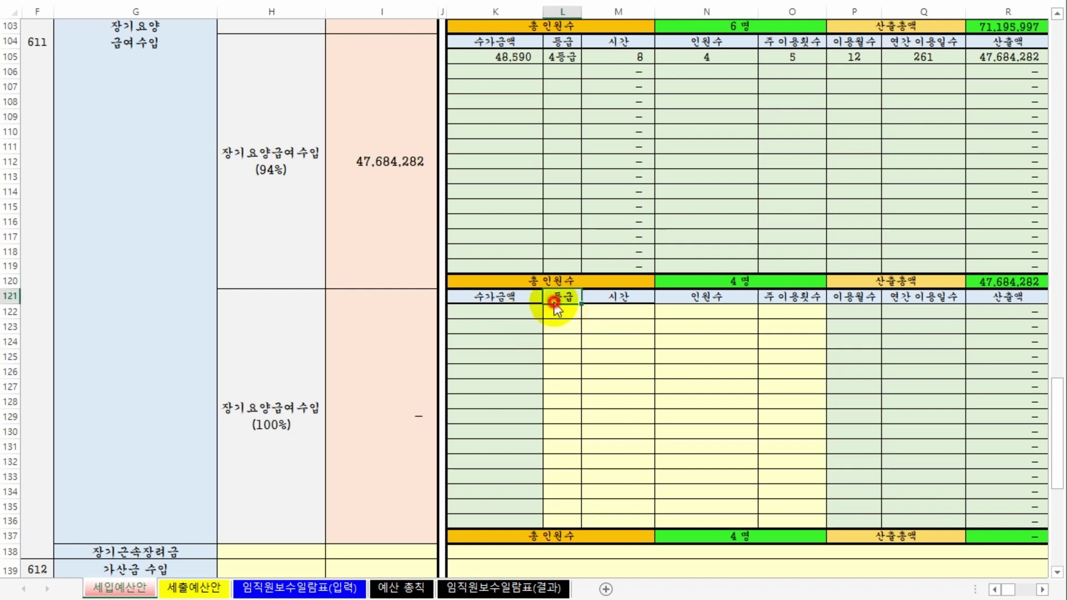
left_click(558, 310)
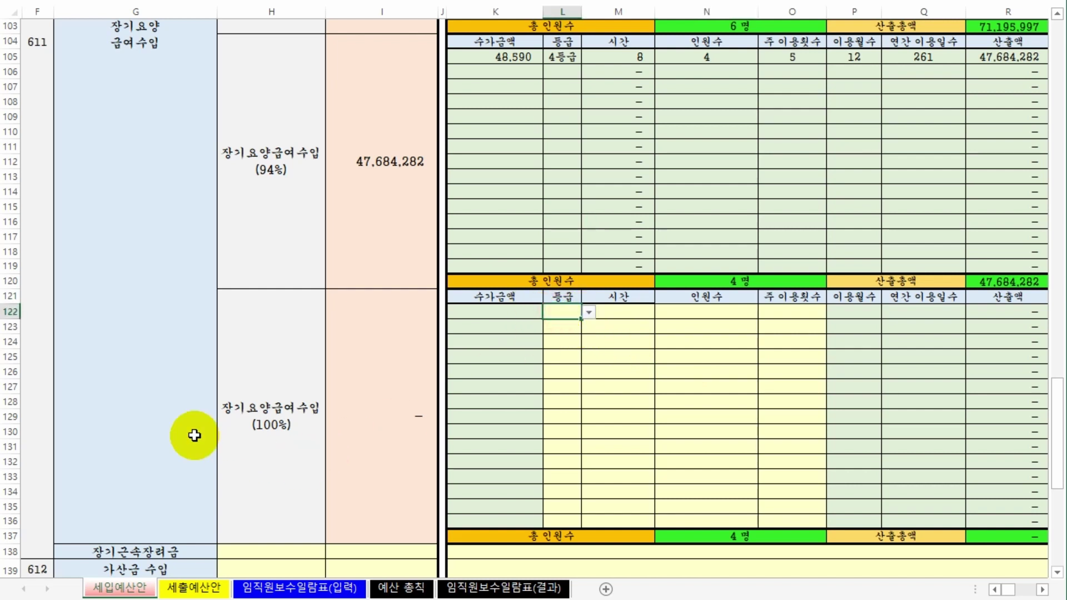
left_click(589, 313)
left_click(566, 358)
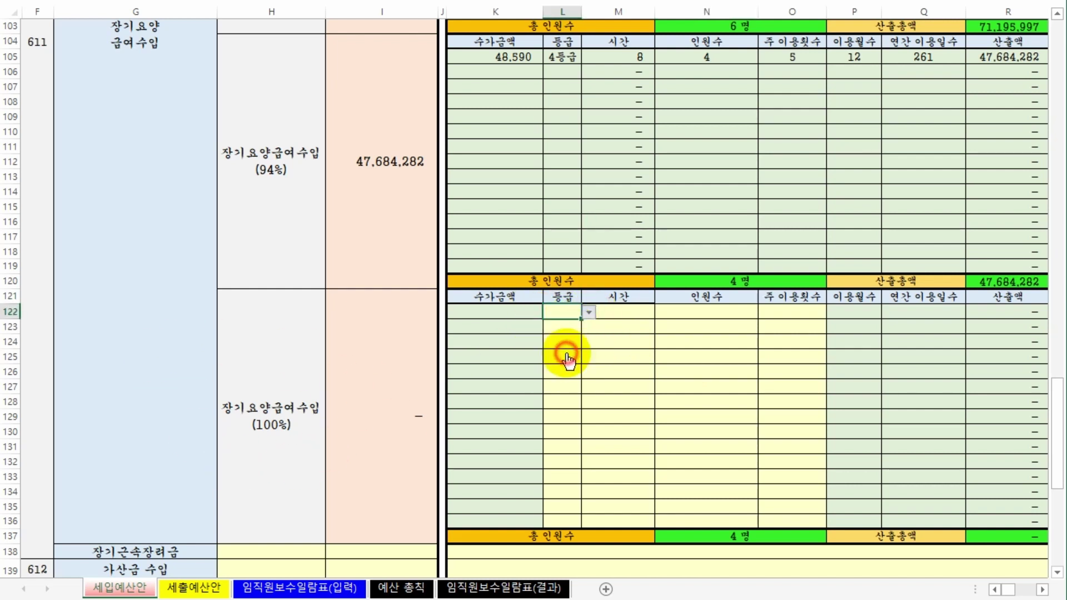
left_click(622, 314)
left_click(662, 312)
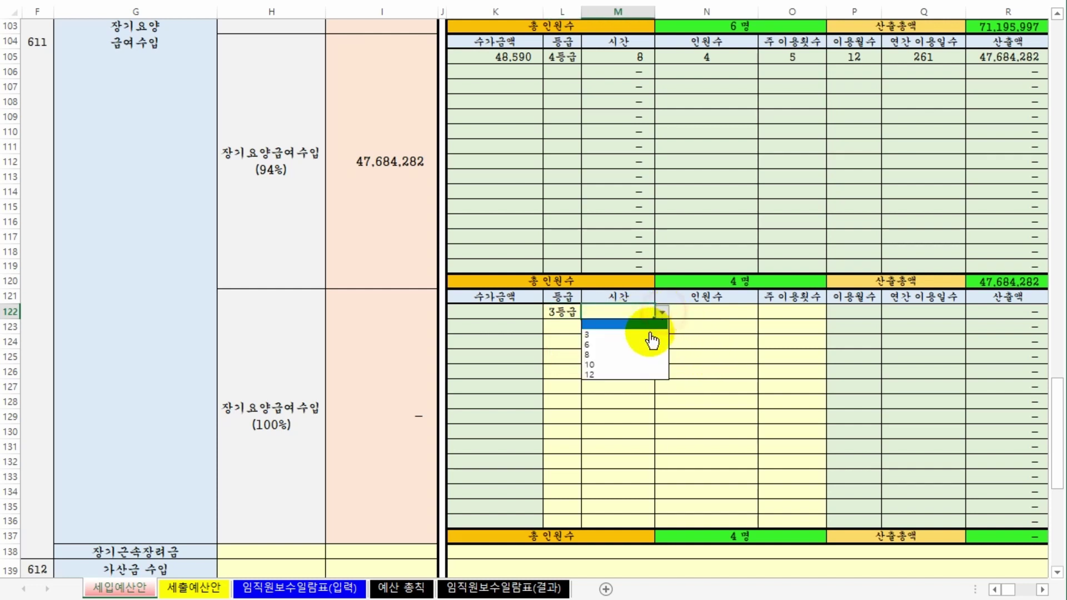
left_click(627, 355)
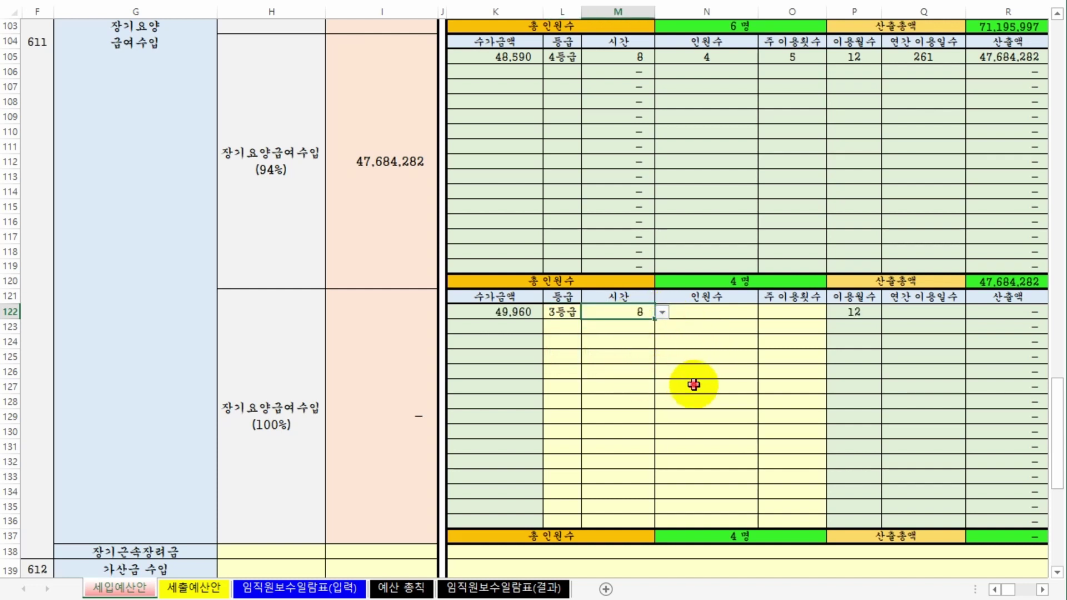
Set 주 이용횟수 to 5 and 인원수 to 6 in the first row of the 100% table.
left_click(695, 385)
left_click(784, 312)
left_click(834, 313)
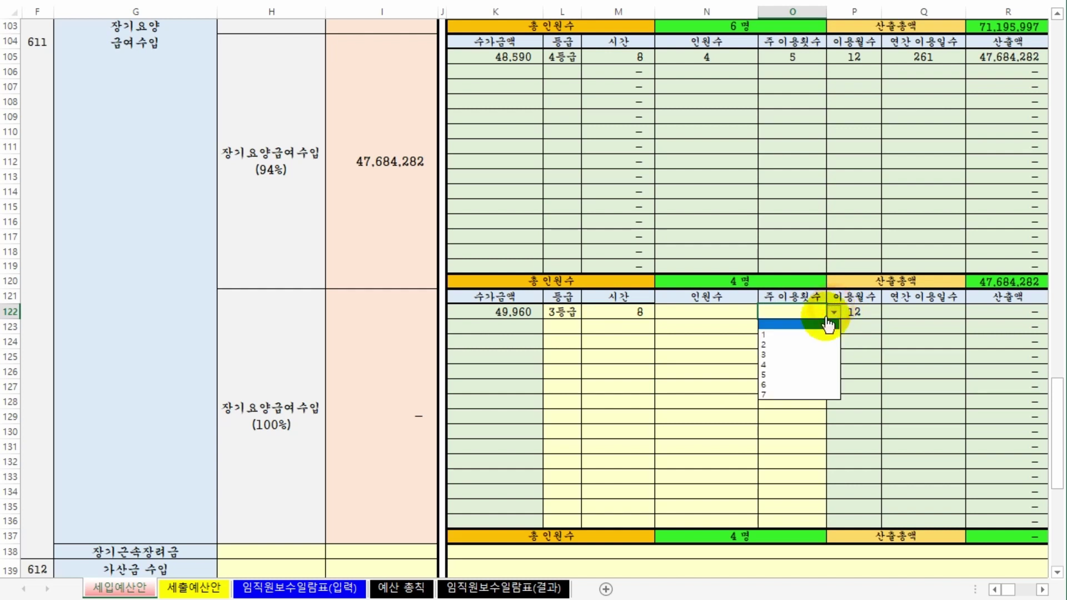
left_click(786, 374)
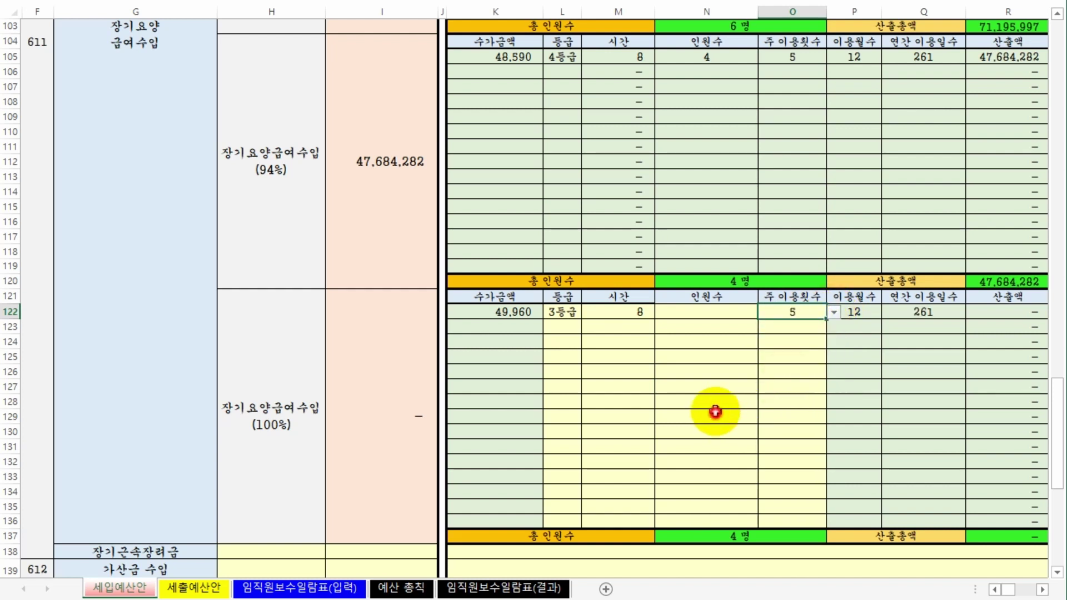
left_click_drag(715, 414, 714, 403)
left_click(711, 322)
type("6")
left_click(679, 399)
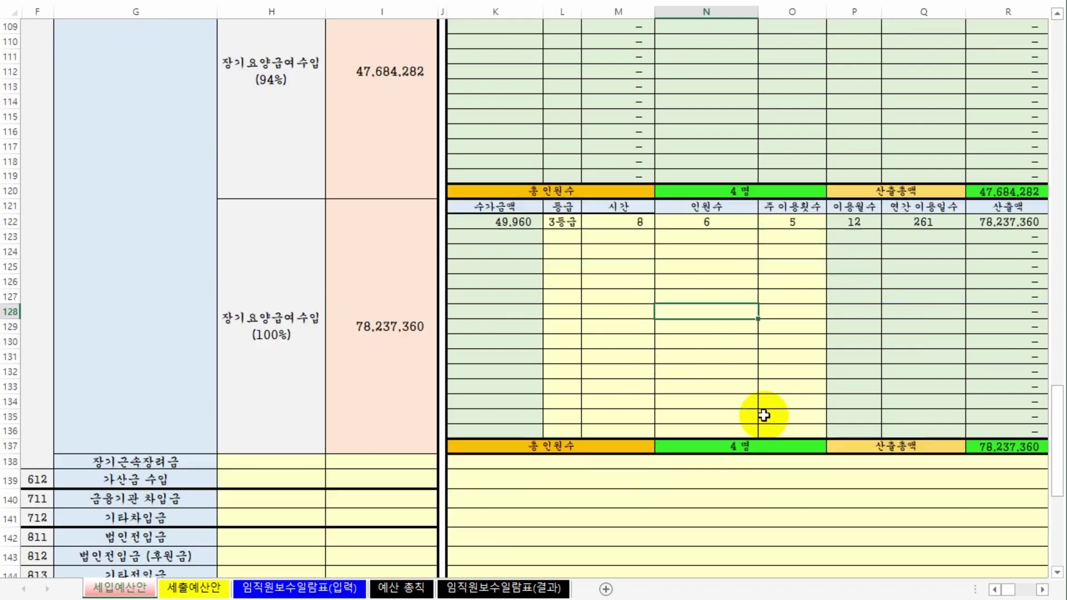
Review the sheet from the 본인부담금수입 tables down through the 85%, 91%, 94% and 100% 장기요양급여수입 tables.
scroll(763, 413, "down", 2)
scroll(762, 411, "up", 17)
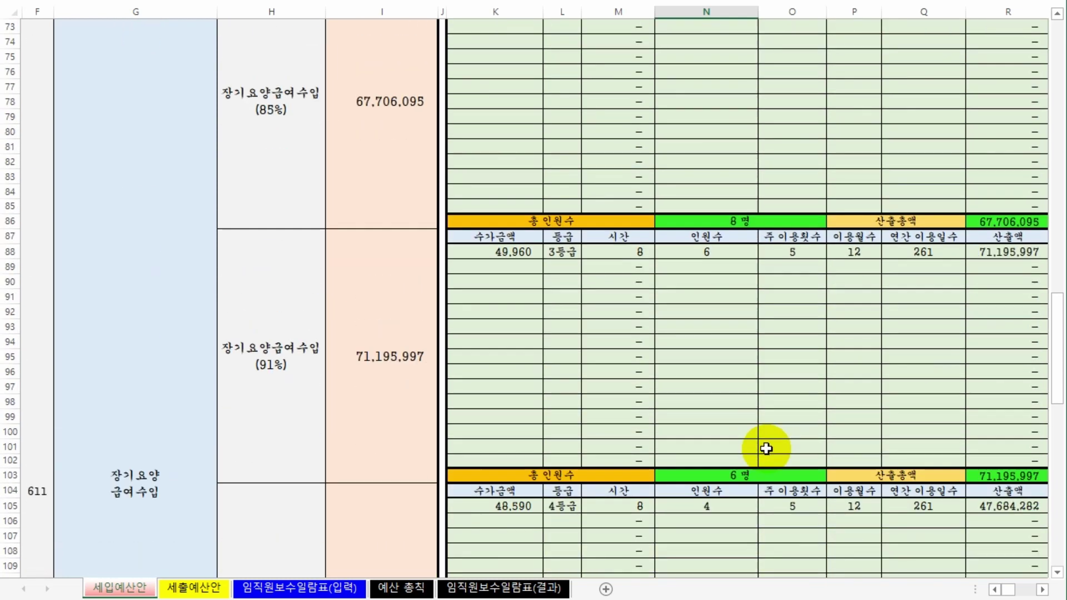
scroll(754, 453, "up", 17)
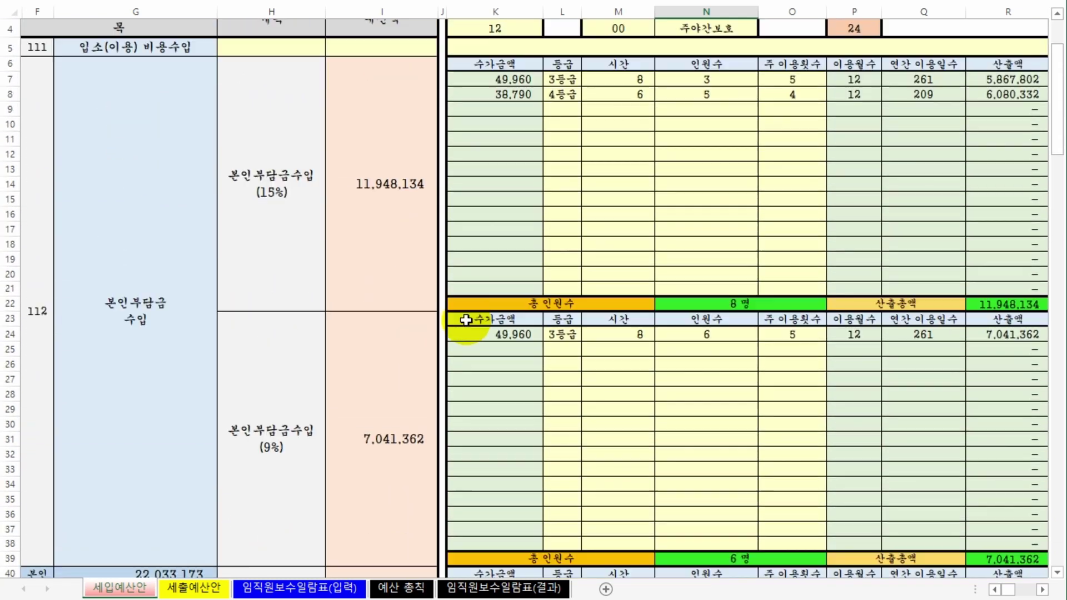
scroll(661, 322, "down", 19)
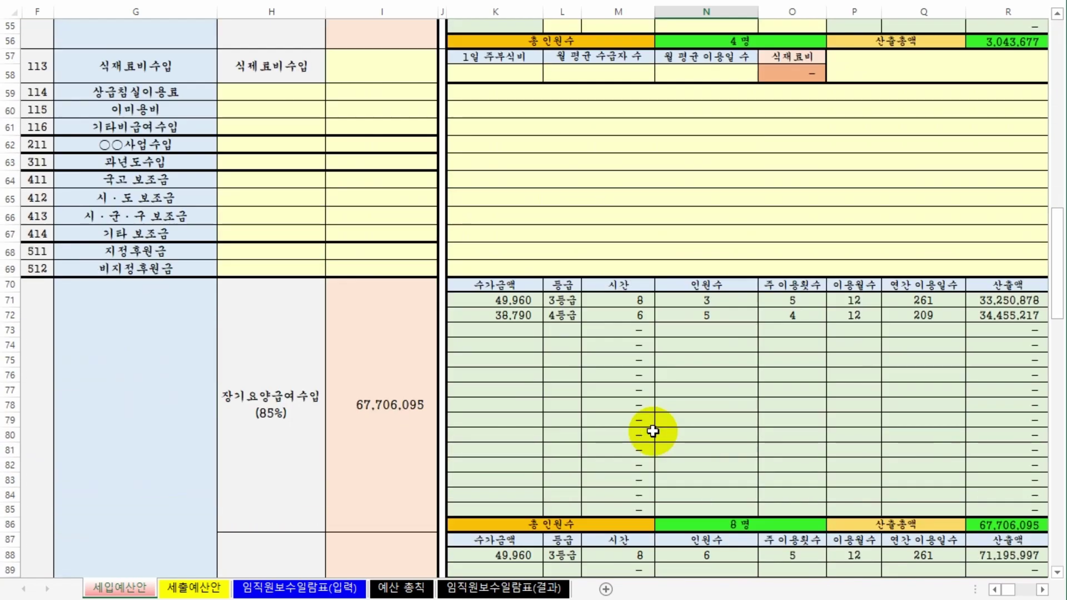
scroll(289, 367, "down", 5)
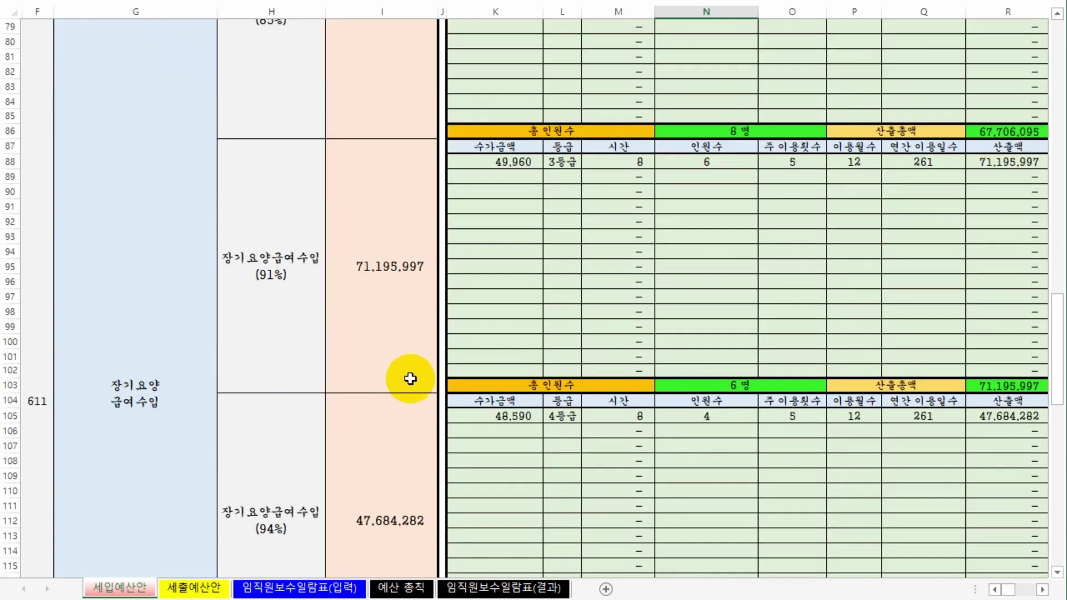
scroll(411, 377, "down", 4)
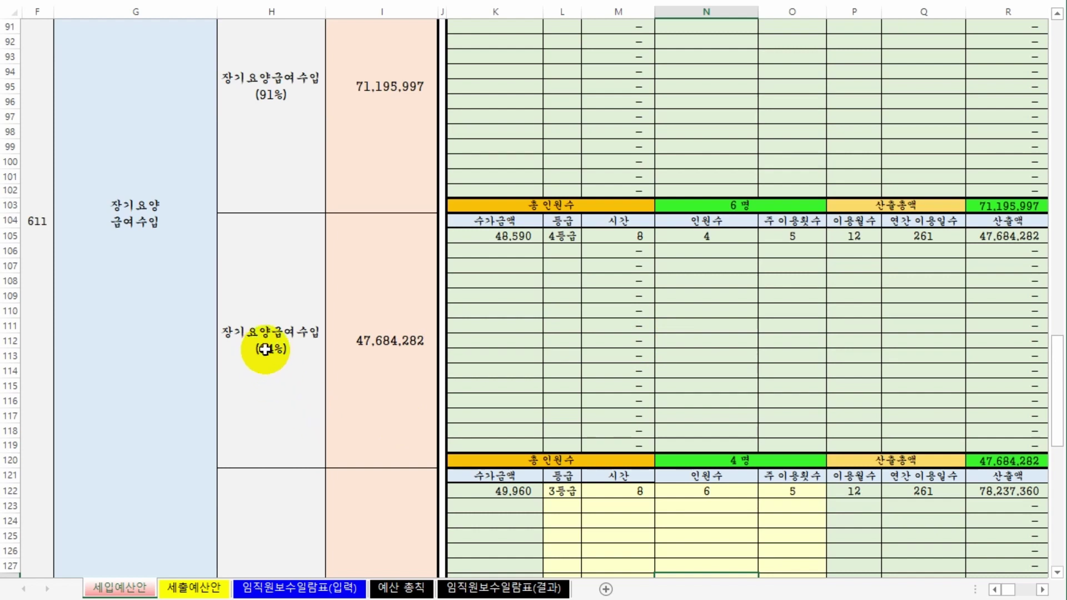
scroll(917, 267, "down", 3)
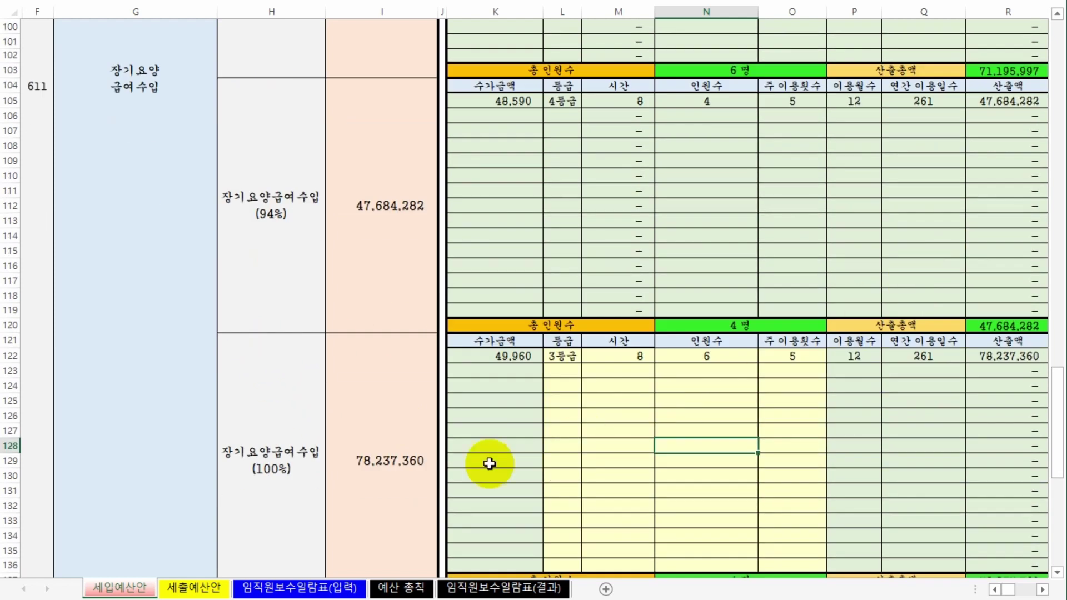
scroll(278, 461, "down", 1)
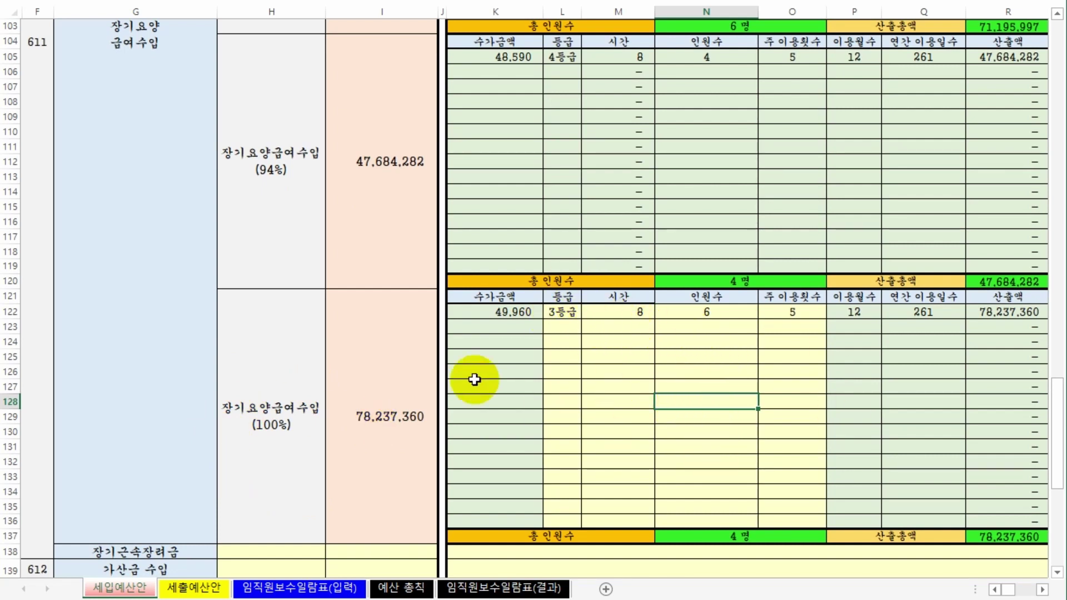
Go back to the non-benefit income items below the 본인부담금수입 tables and read the input note for 상급침실이용료 (114).
scroll(755, 416, "up", 8)
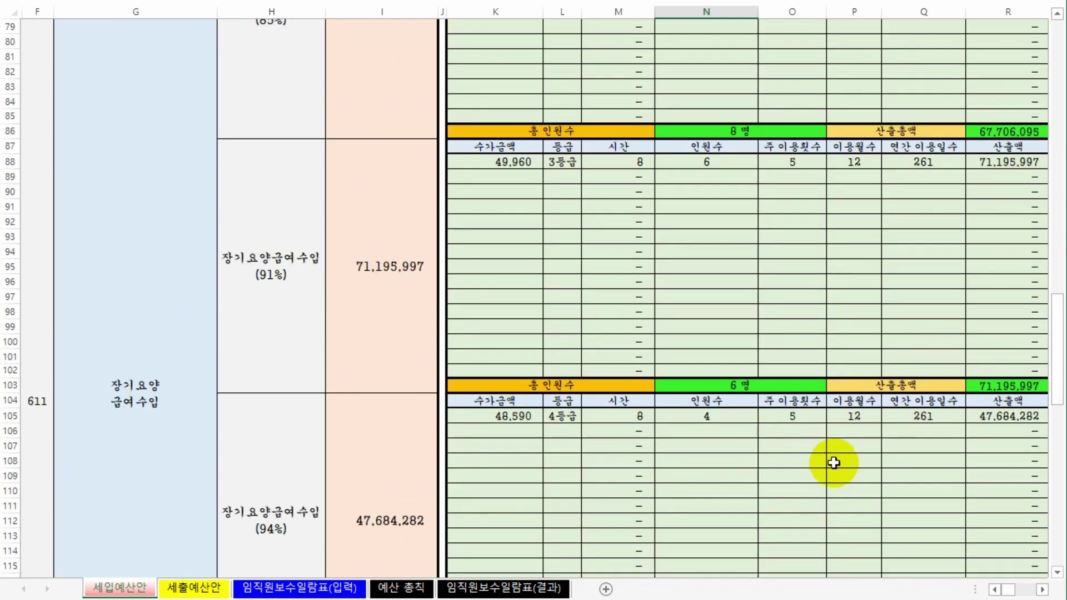
scroll(834, 465, "up", 10)
scroll(835, 474, "up", 10)
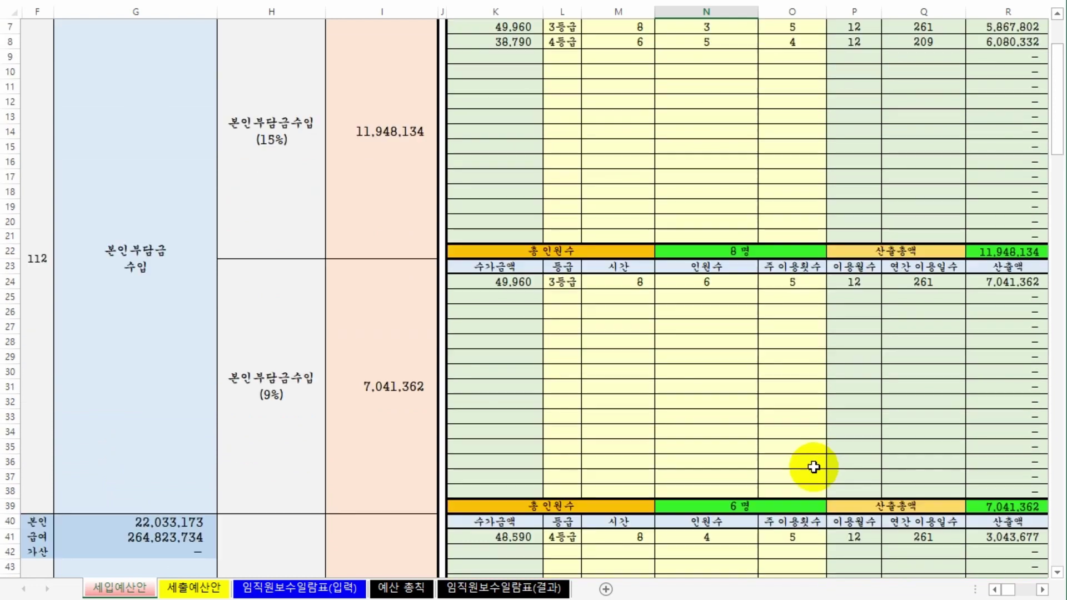
scroll(808, 468, "down", 6)
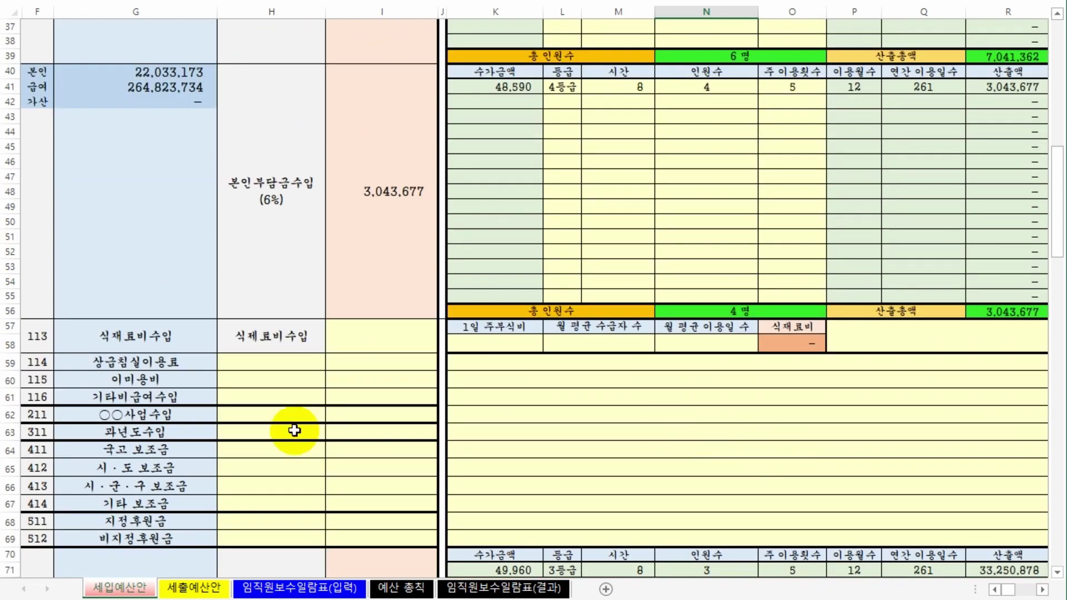
left_click(169, 365)
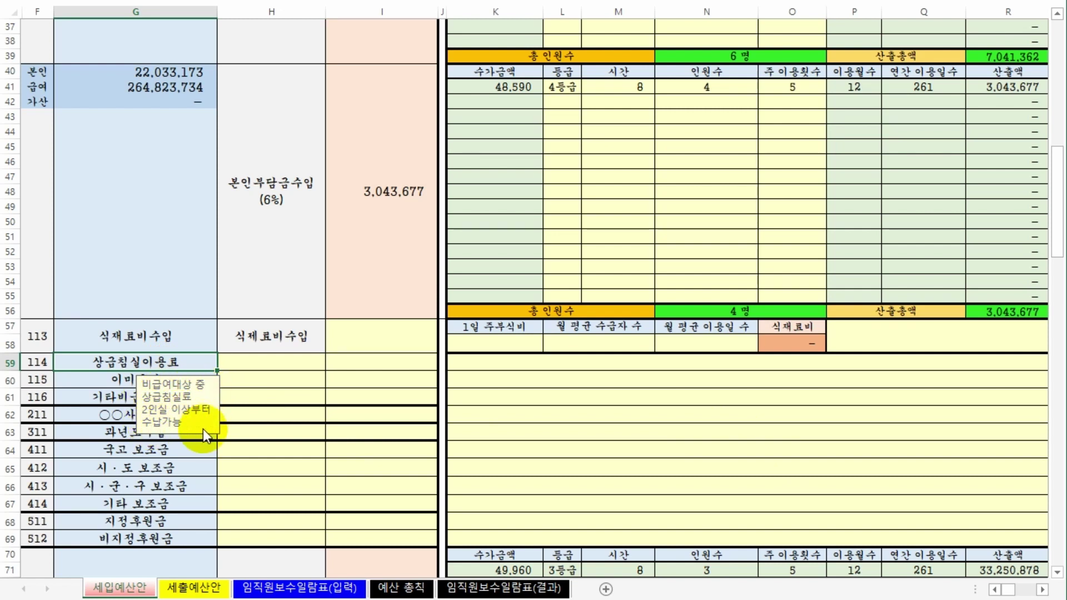
left_click(265, 365)
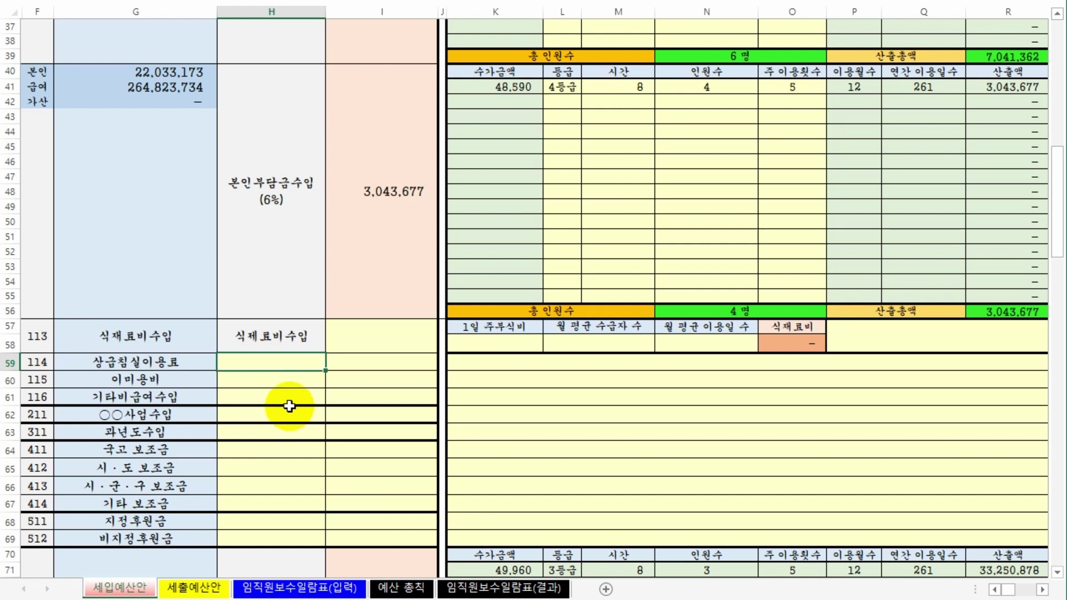
left_click(371, 359)
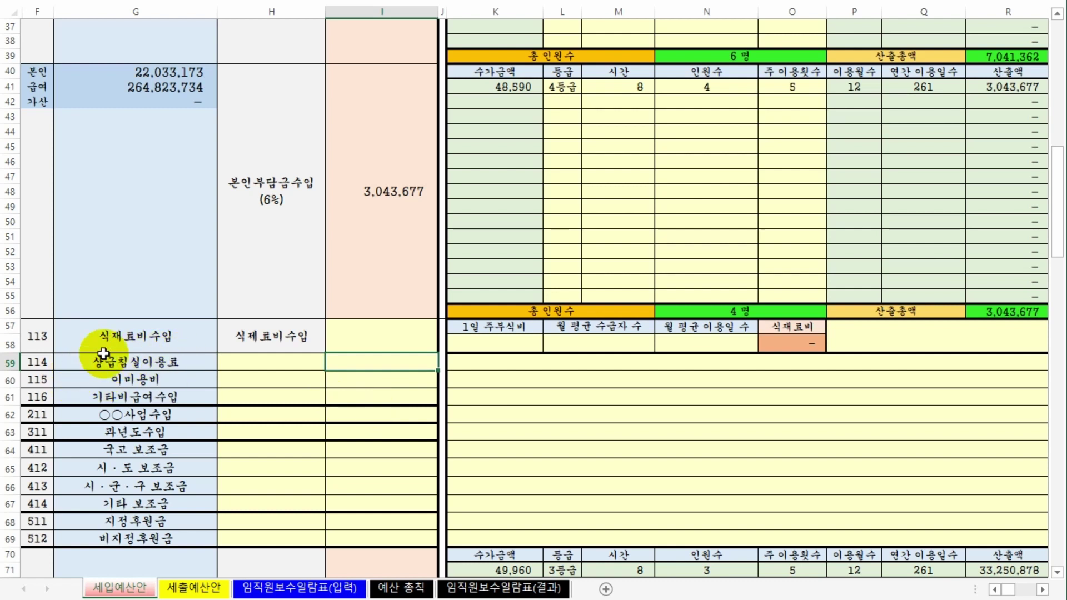
Enter 8000 as the 1일 주부식비 in the 식재료비수입 calculation row.
left_click(525, 347)
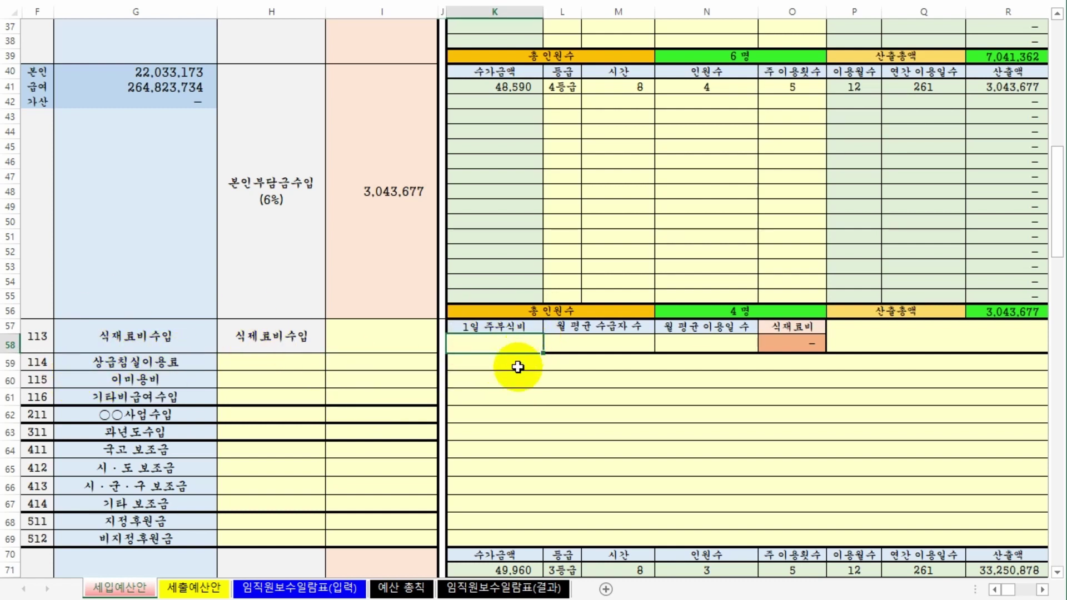
left_click(552, 386)
left_click(507, 345)
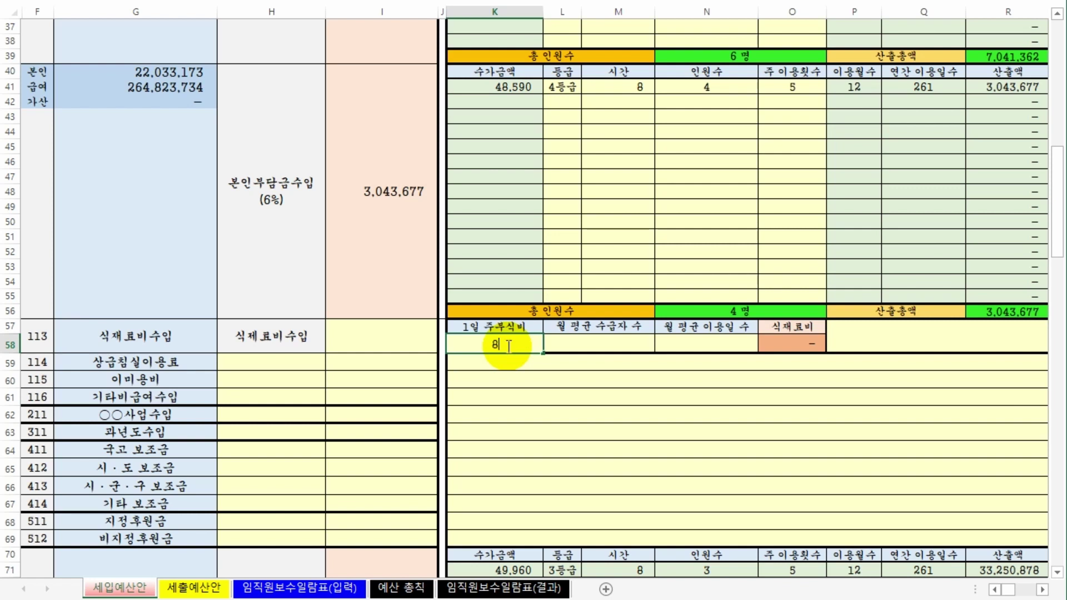
type("8000")
key("Return")
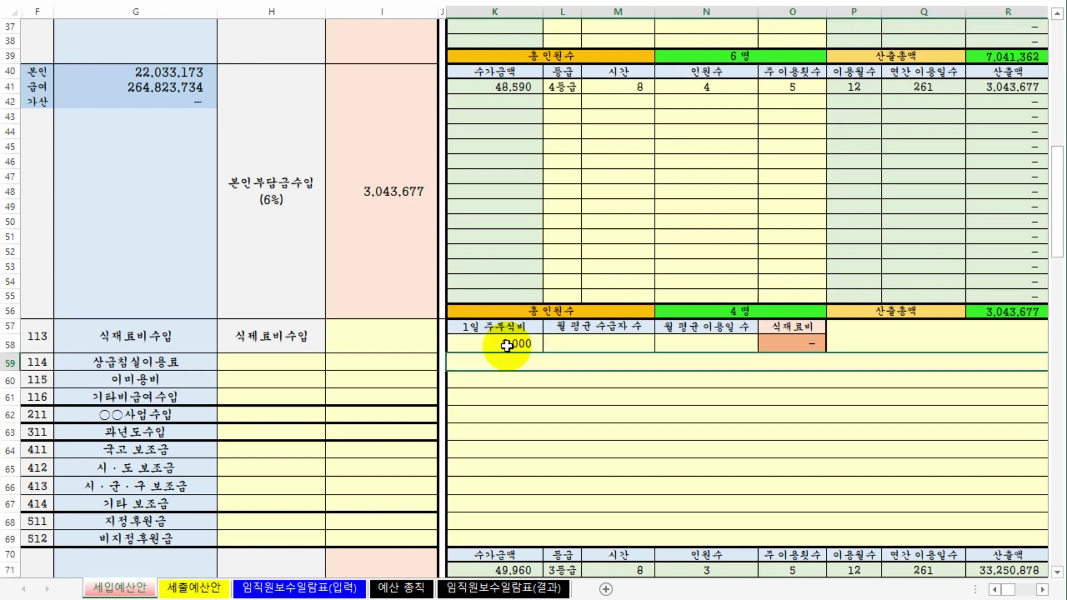
Check 수급자 총원 at the head of the sheet and set 월 평균 수급자 수 to 24 in the 식재료비수입 row.
left_click(616, 343)
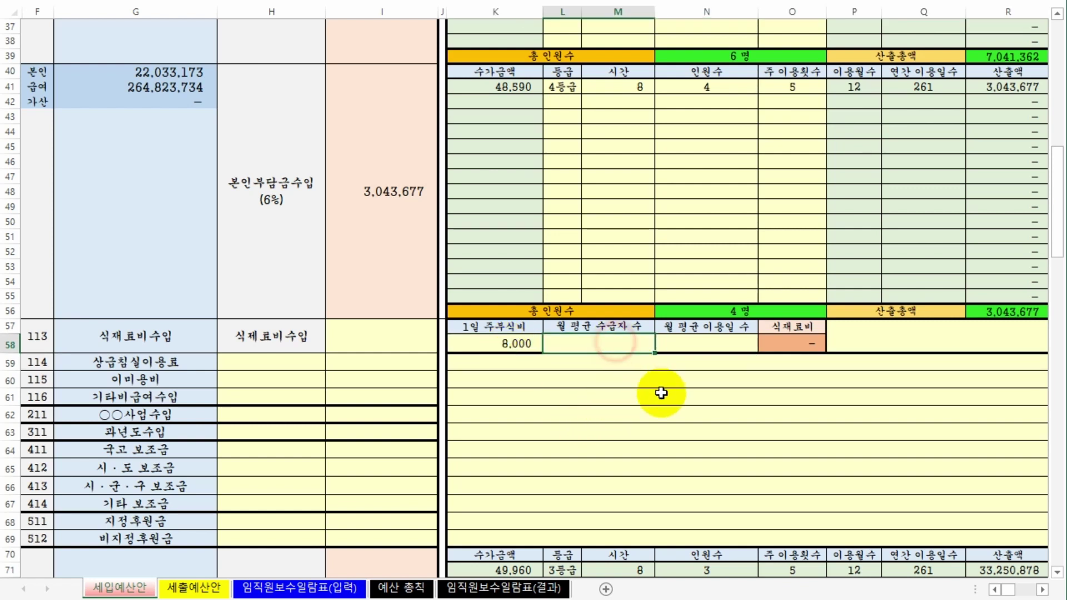
scroll(648, 431, "up", 12)
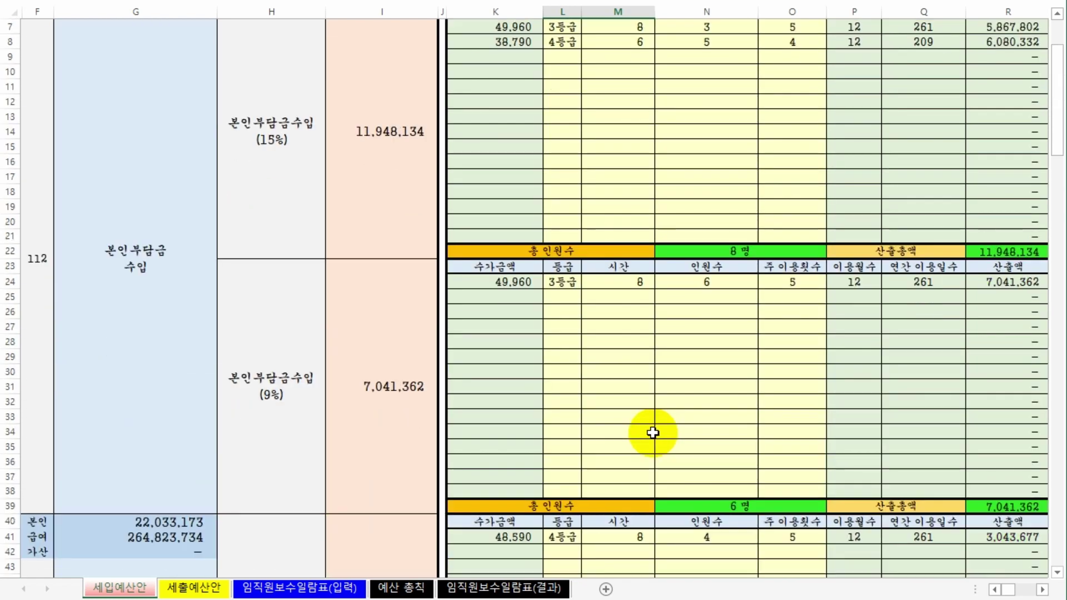
left_click_drag(613, 160, 738, 215)
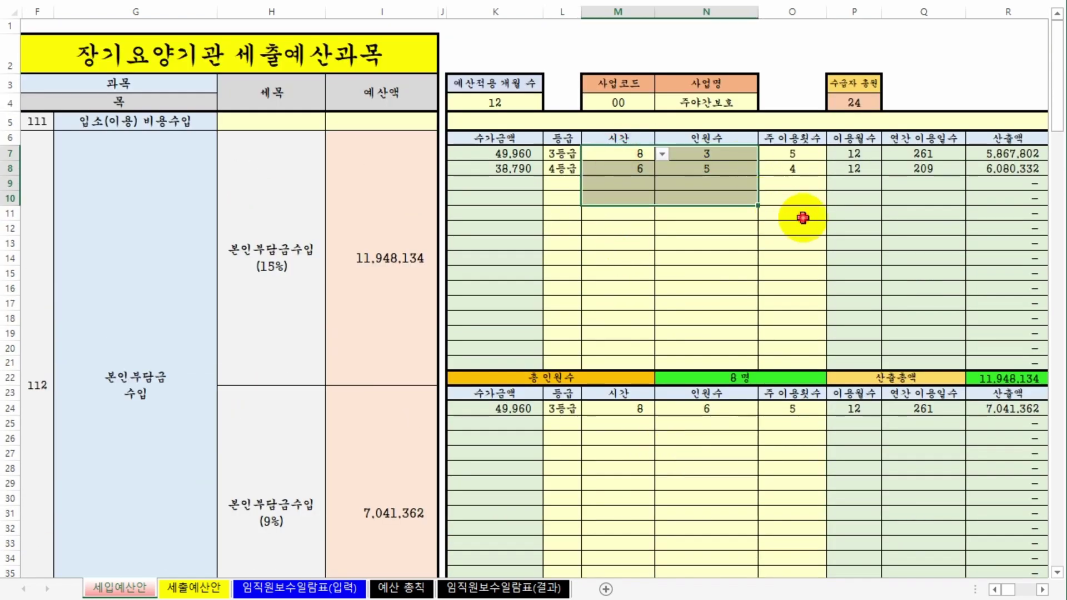
left_click(845, 100)
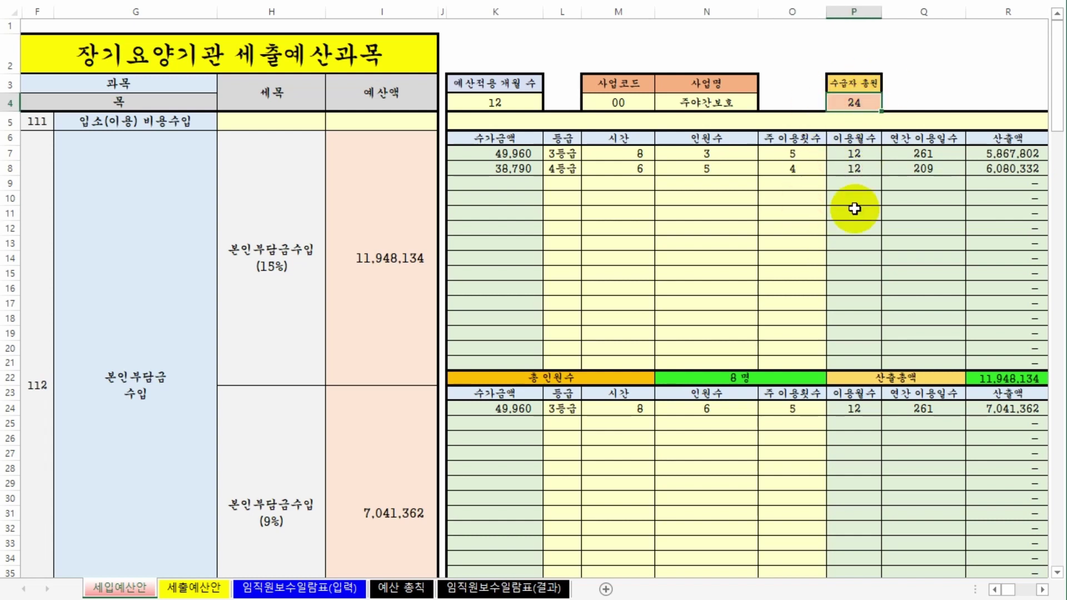
scroll(806, 333, "down", 11)
left_click(679, 422)
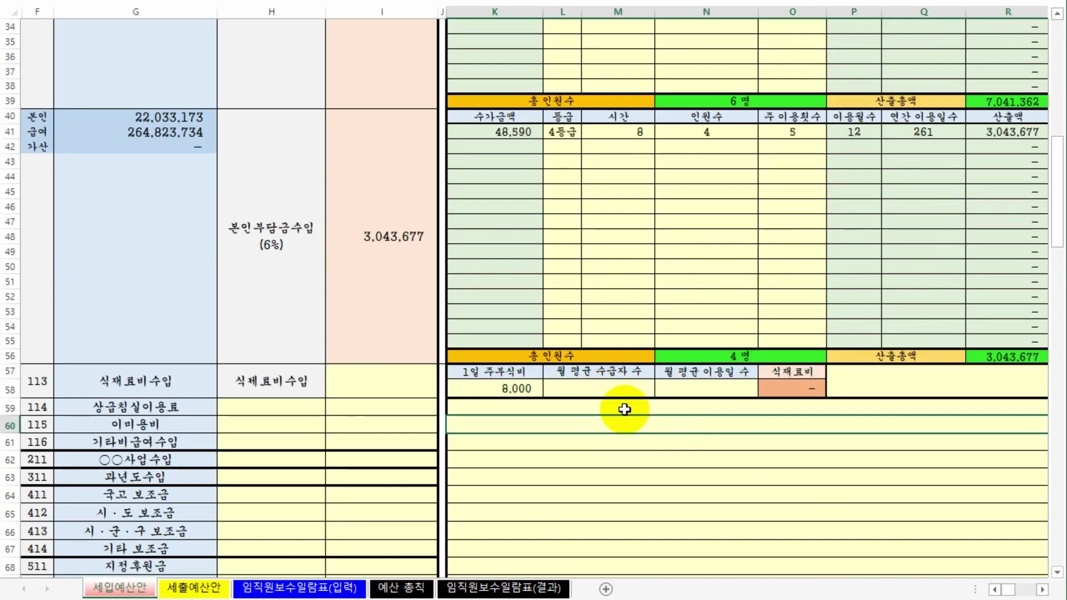
left_click(634, 389)
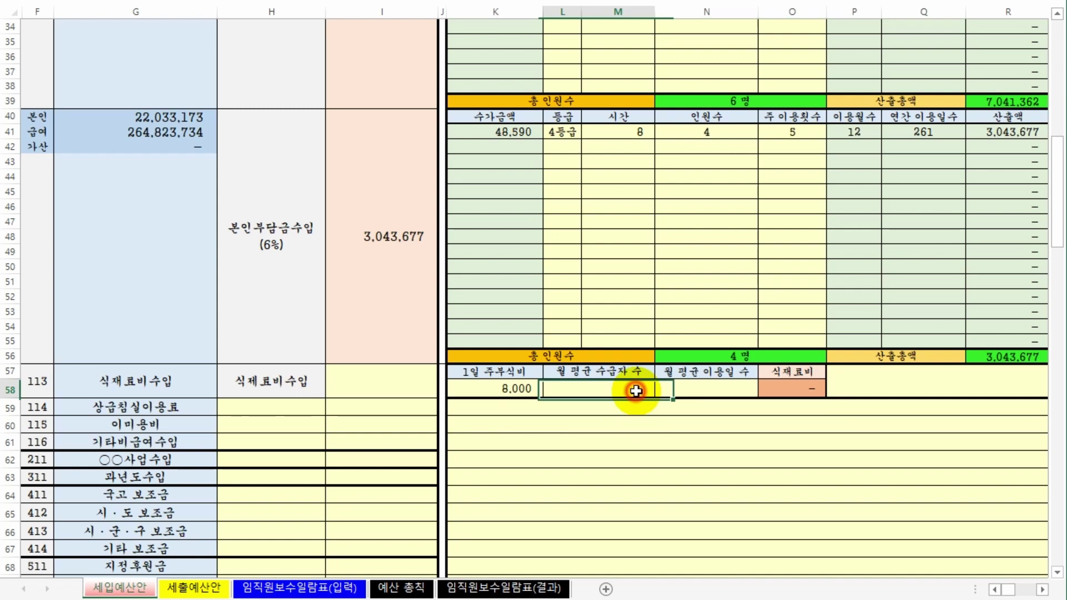
left_click(652, 472)
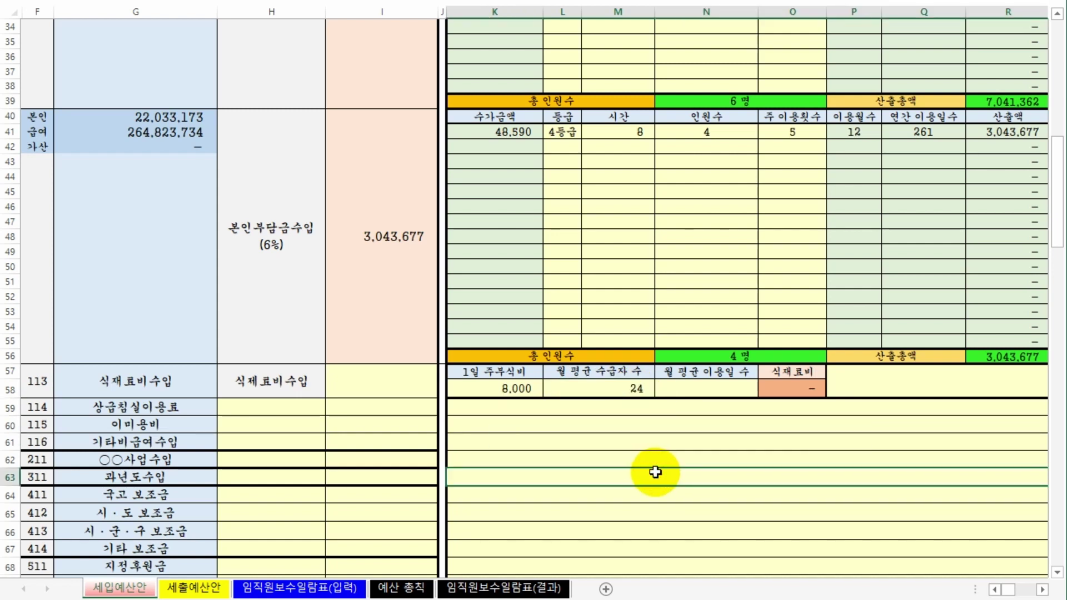
Review the usage figures in the 본인부담금수입 tables and set 월 평균 이용일 수 to 20 in the 식재료비수입 row.
left_click(717, 390)
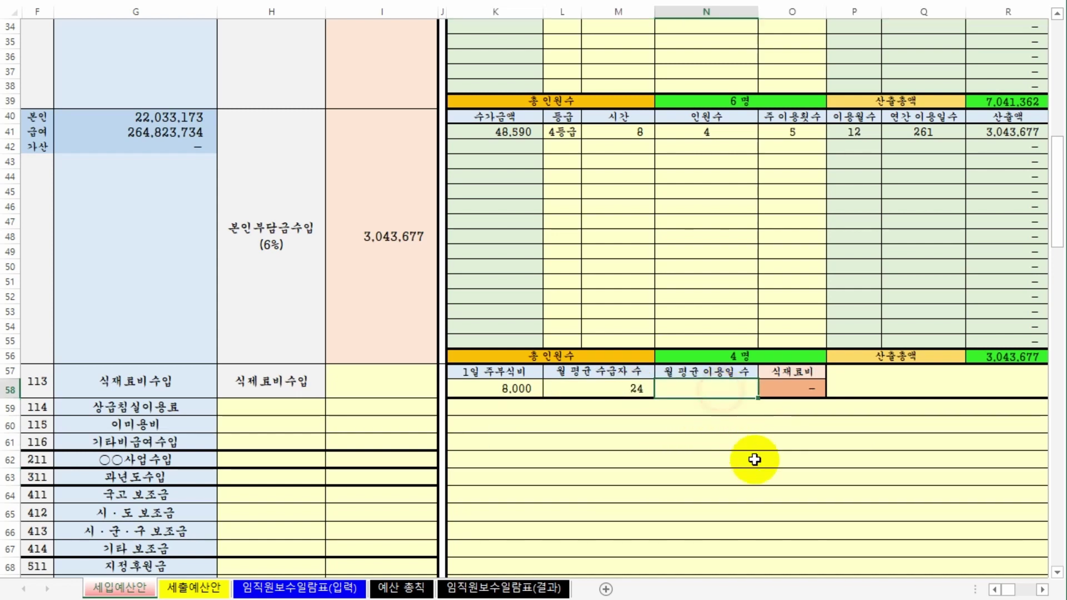
scroll(754, 459, "up", 3)
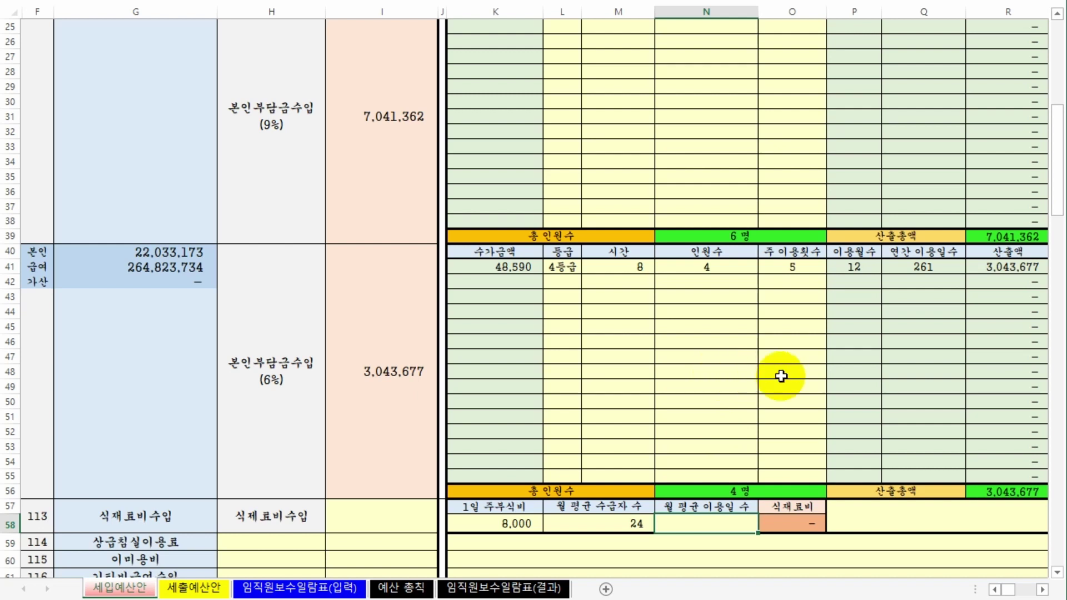
scroll(803, 374, "up", 8)
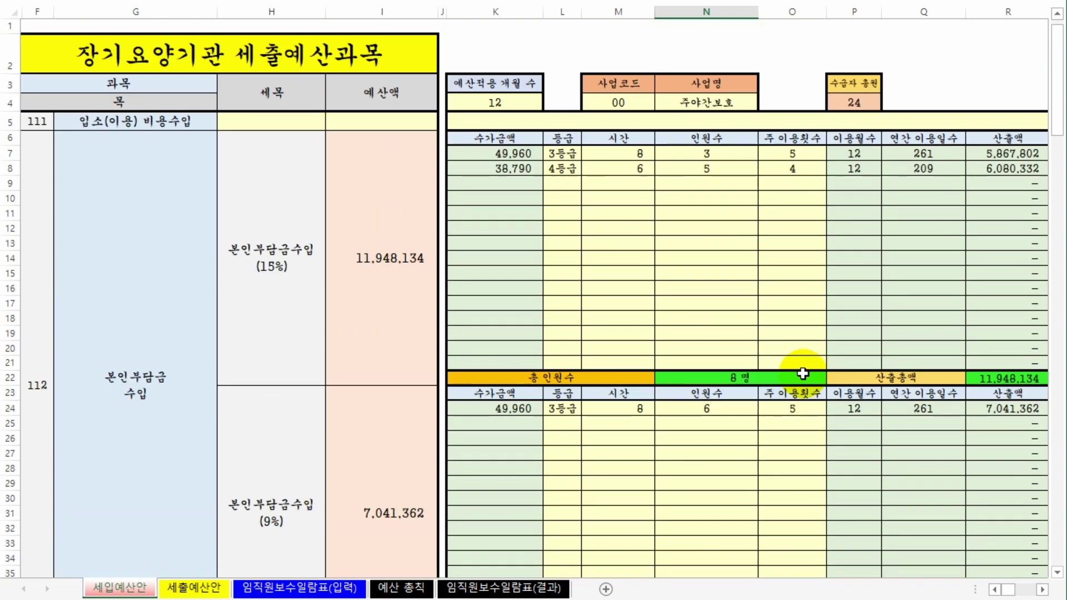
scroll(803, 371, "down", 4)
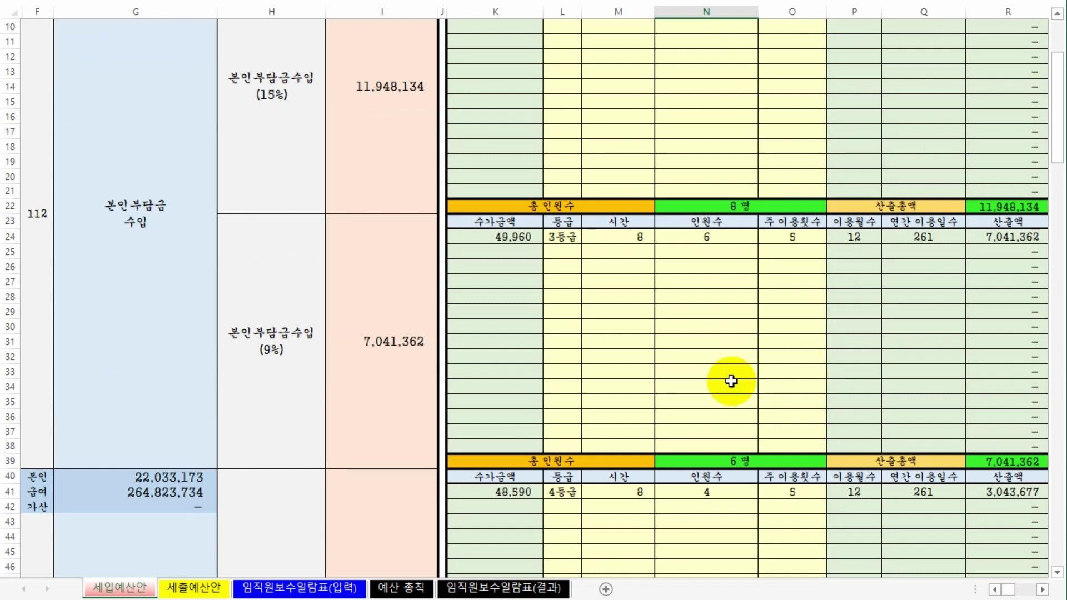
scroll(732, 378, "down", 3)
scroll(731, 381, "down", 6)
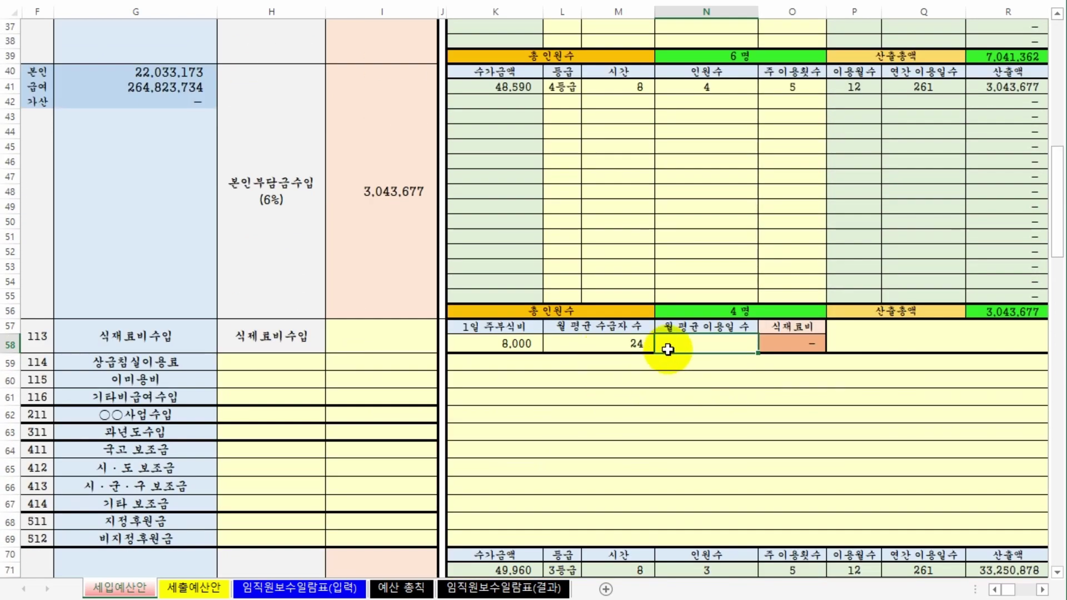
left_click(774, 470)
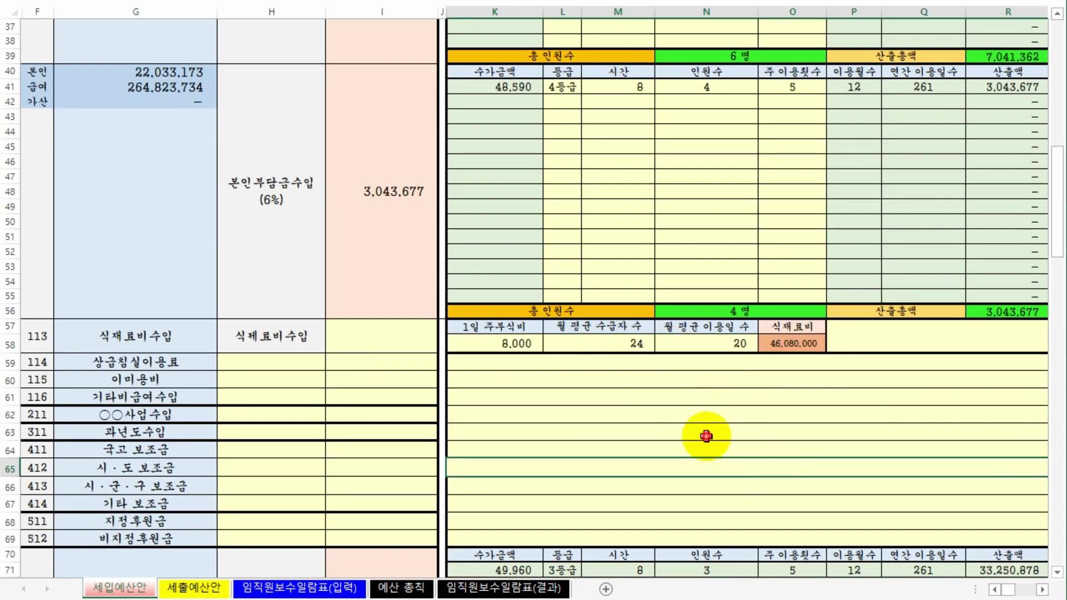
Enter the calculated 식재료비 amount, 46,080,000, as the 예산액 for 식재료비수입 (113).
left_click(580, 422)
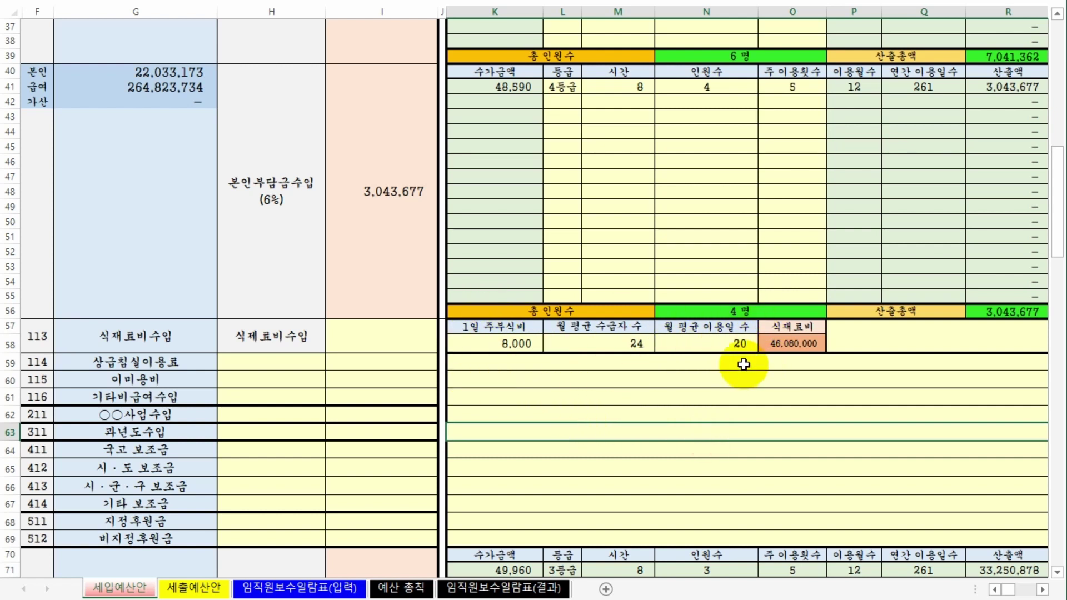
left_click(776, 345)
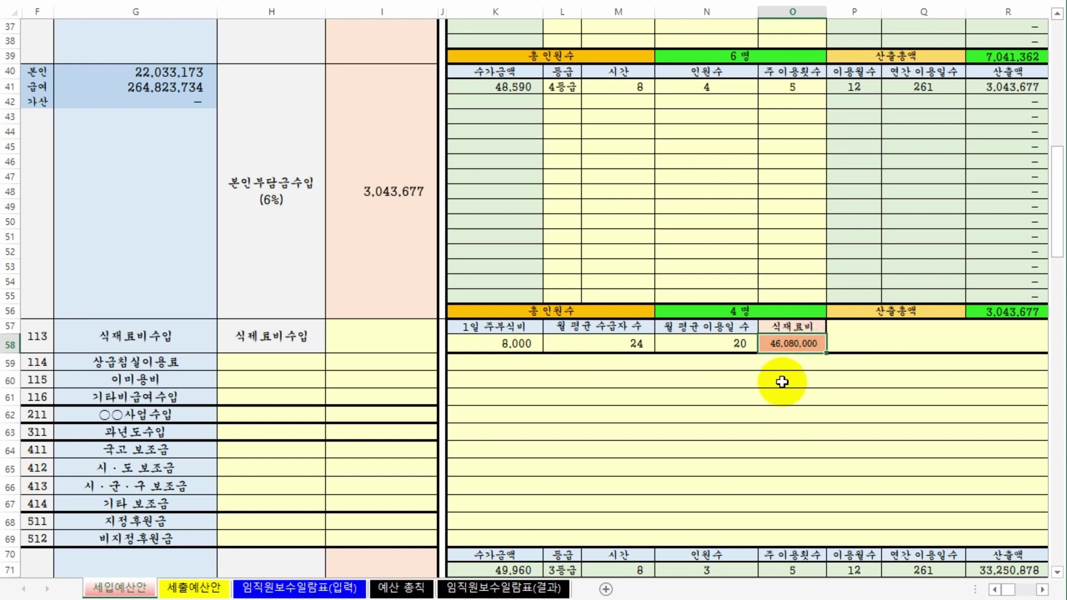
left_click(406, 332)
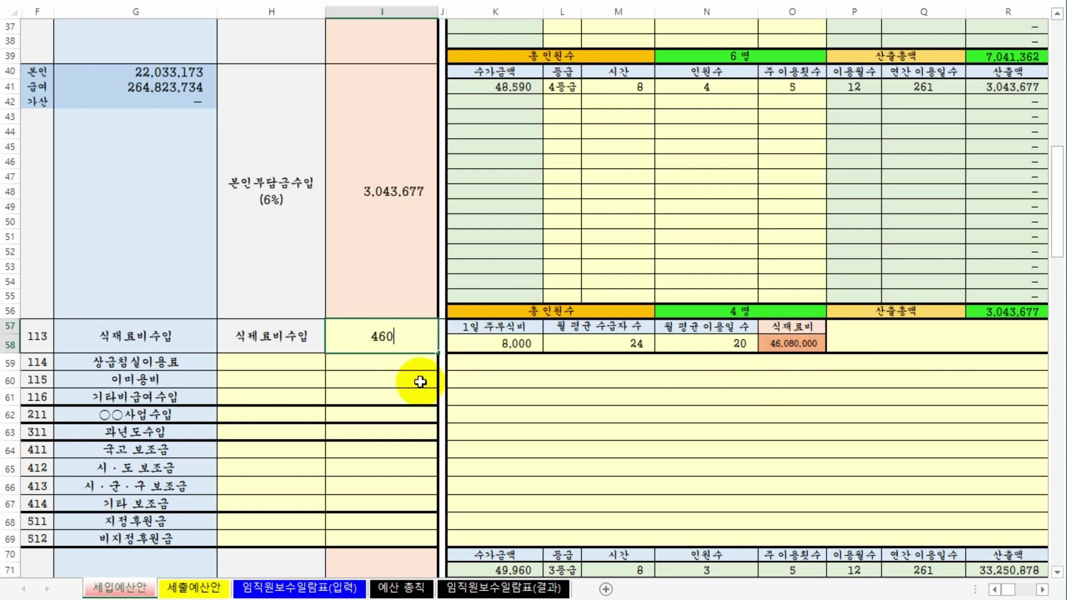
key("Return")
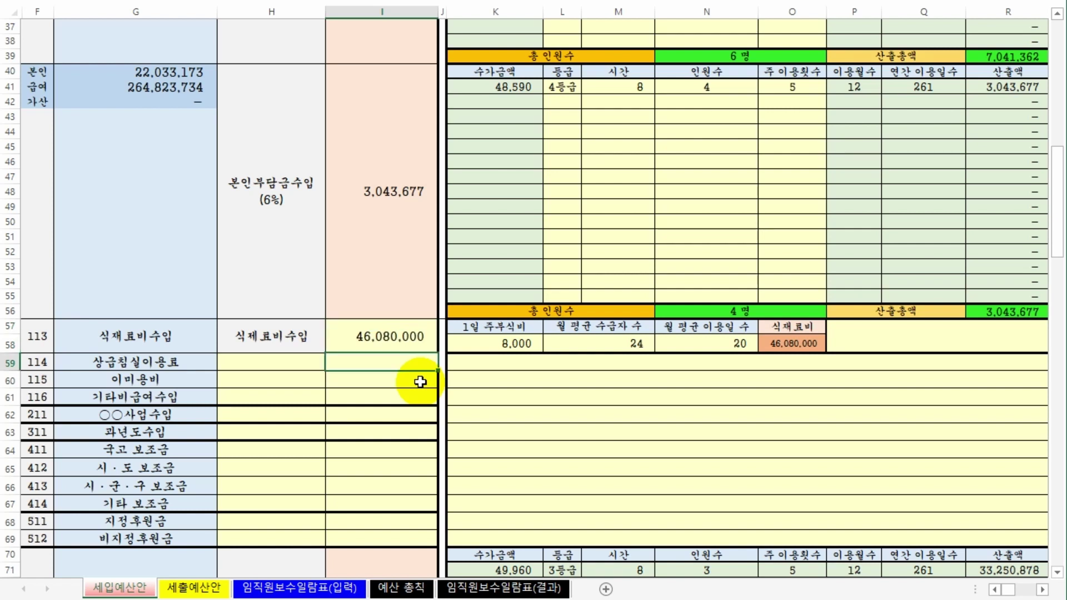
left_click(687, 432)
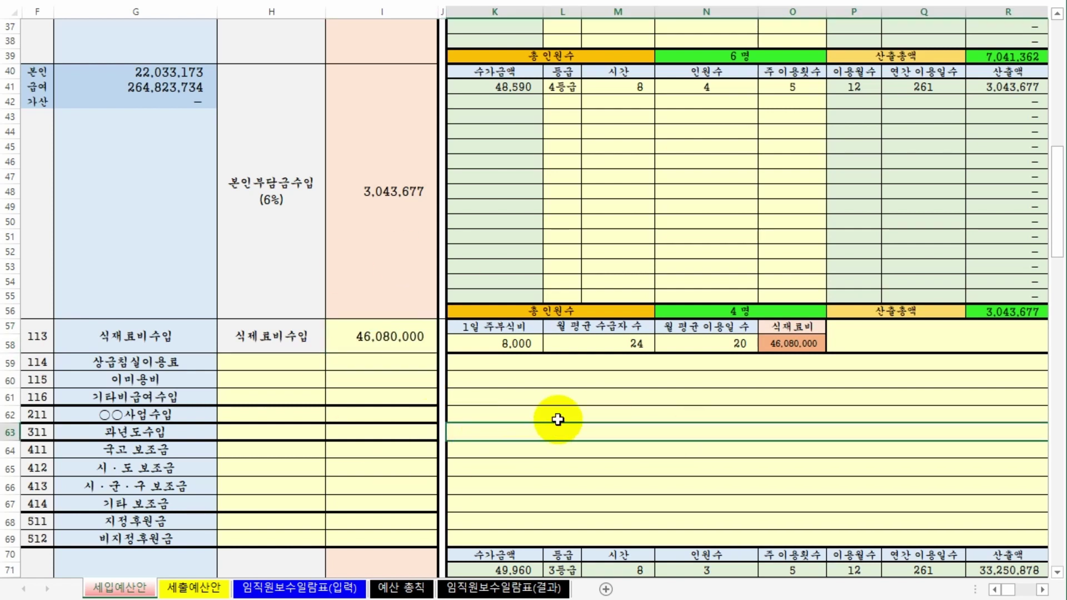
Read the input notes for the non-benefit items 이미용비, 기타비급여수입, 식재료비수입 and 상급침실이용료.
left_click(411, 361)
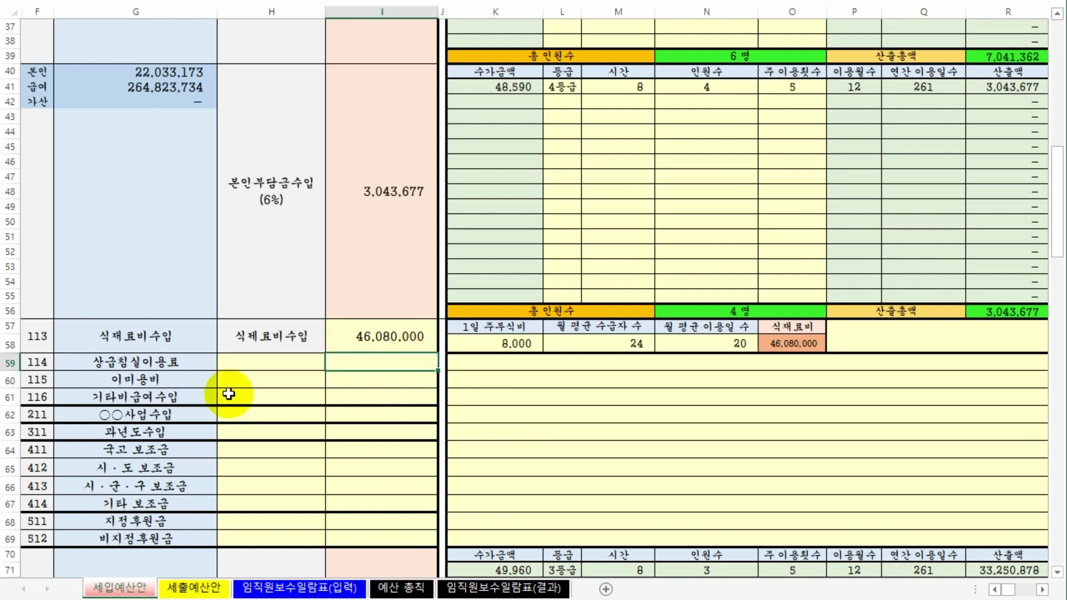
left_click(156, 379)
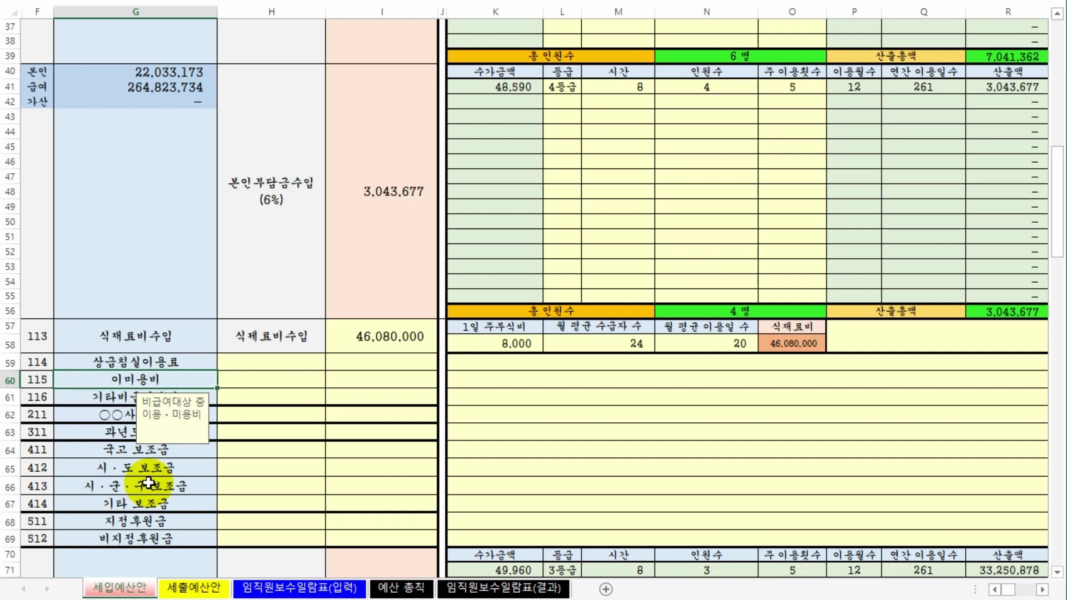
left_click(341, 380)
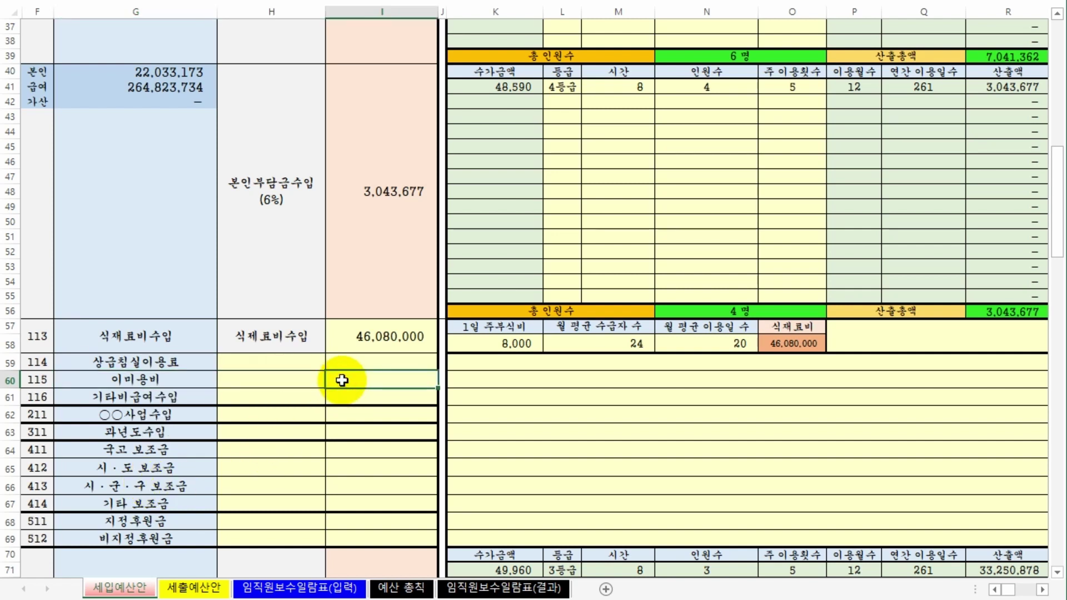
scroll(341, 380, "down", 3)
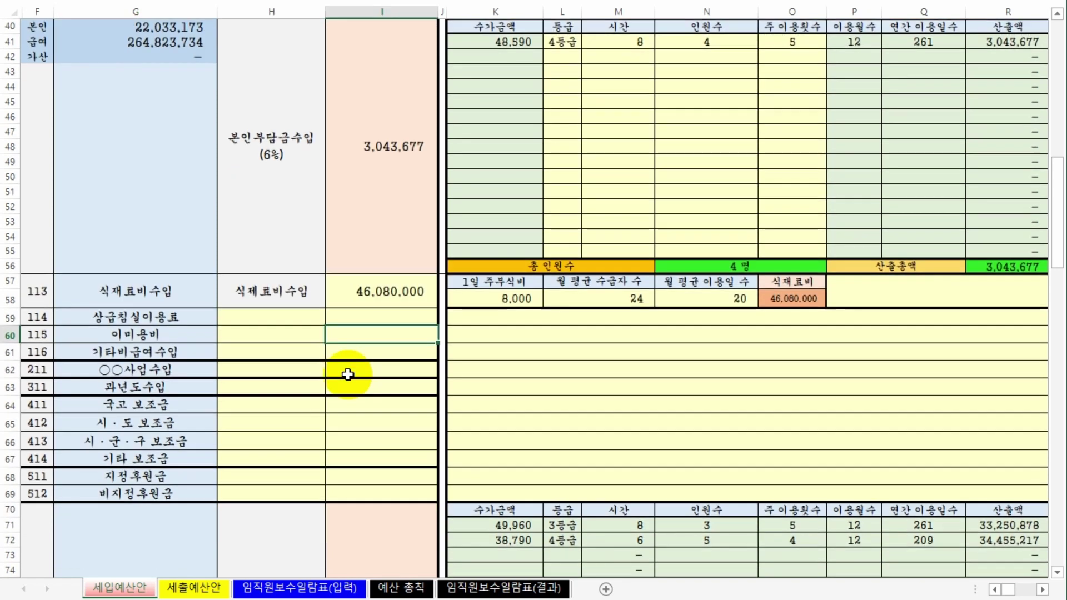
left_click(163, 334)
left_click(345, 329)
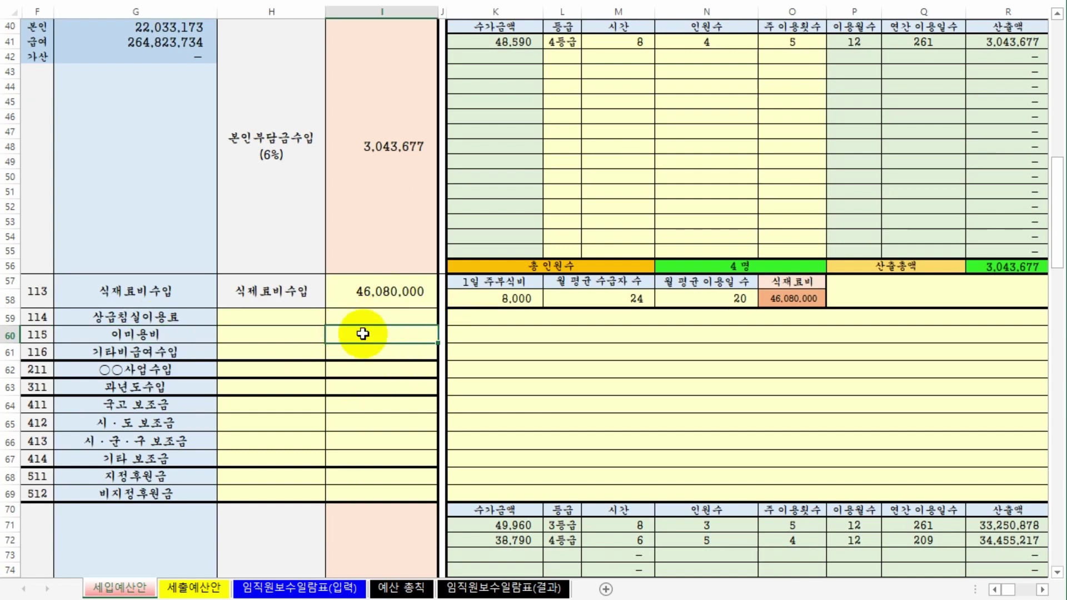
left_click(136, 352)
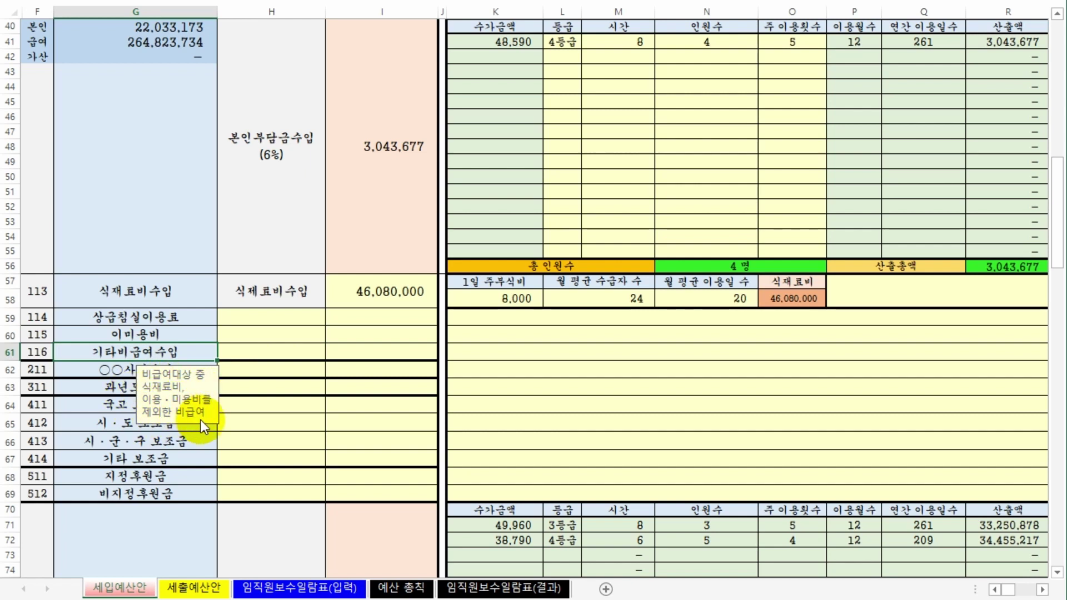
left_click(277, 426)
left_click(147, 291)
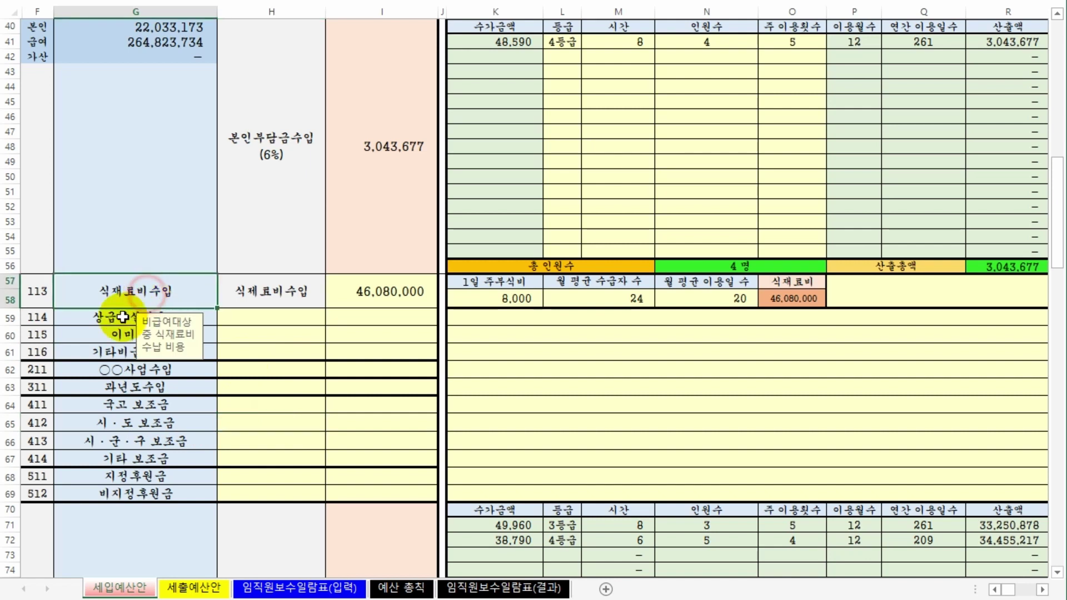
left_click(103, 324)
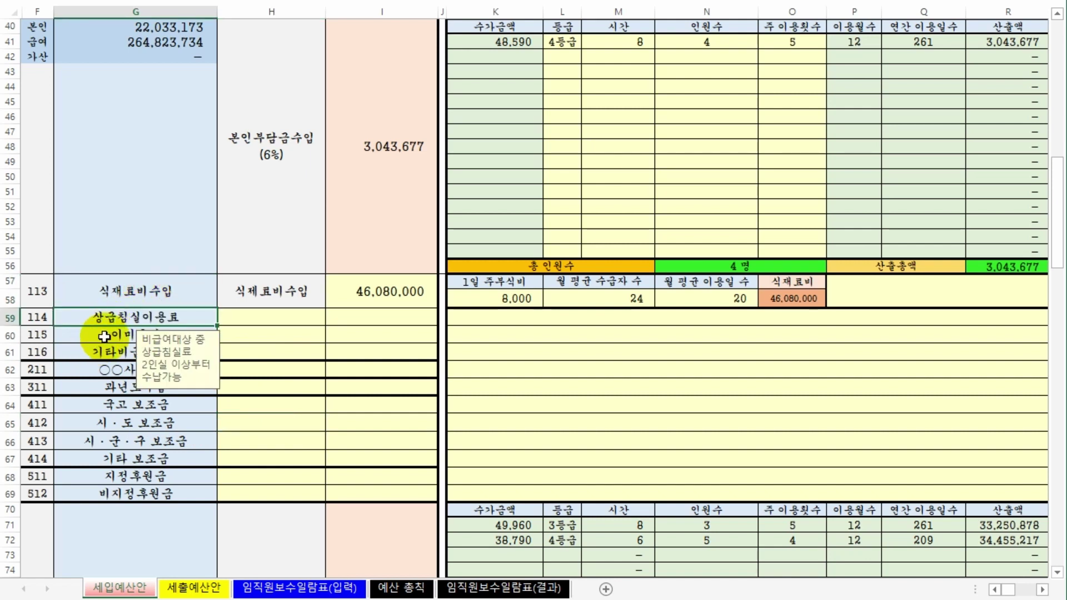
Read the input note for 기타비급여수입 (116) and locate its 예산액 cell.
left_click_drag(153, 290, 161, 333)
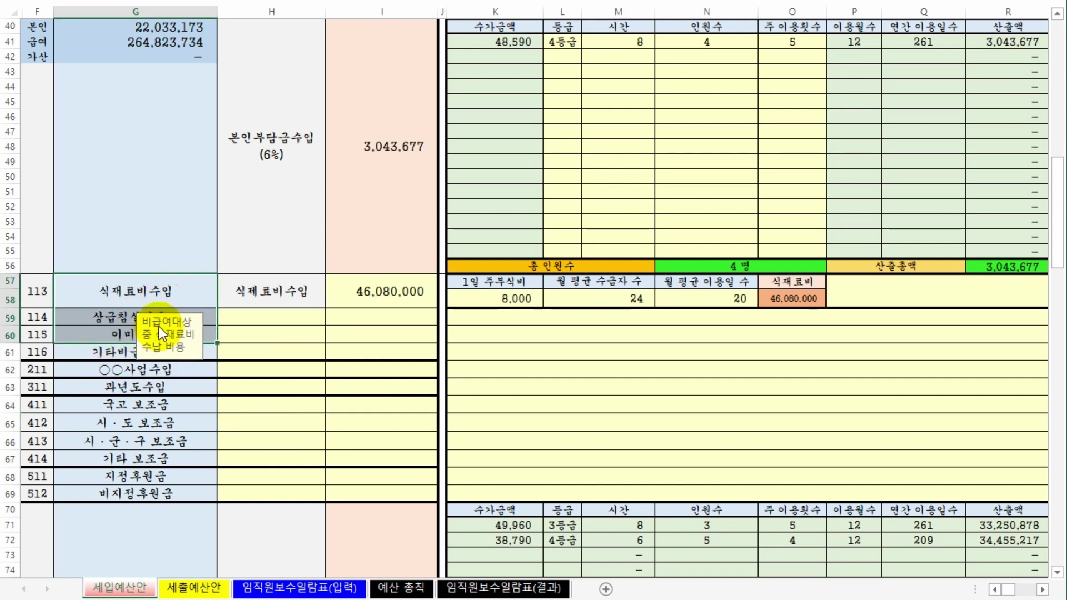
left_click(262, 348)
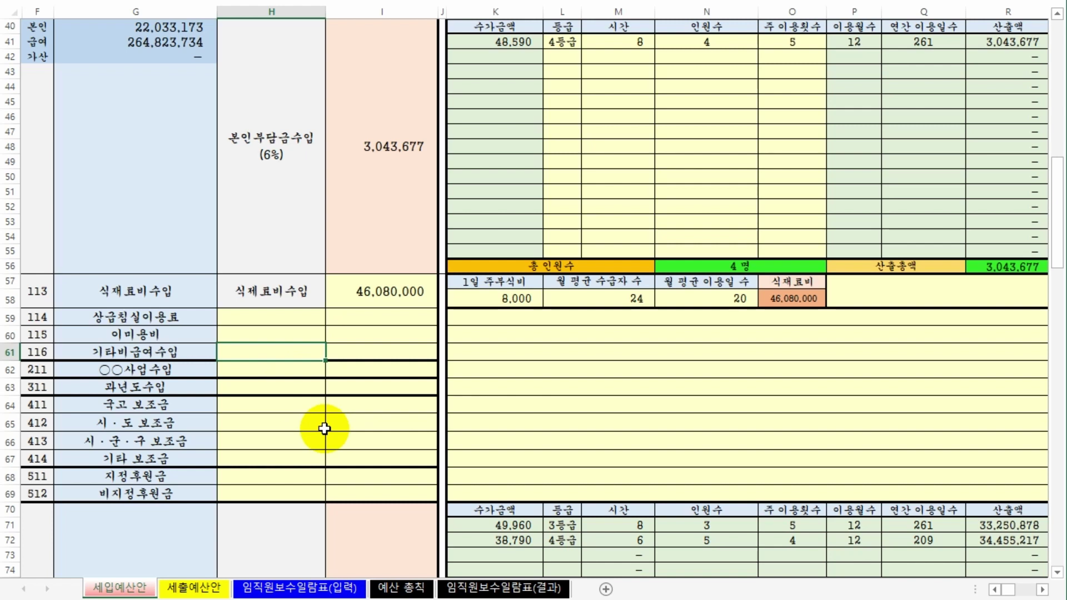
left_click(132, 356)
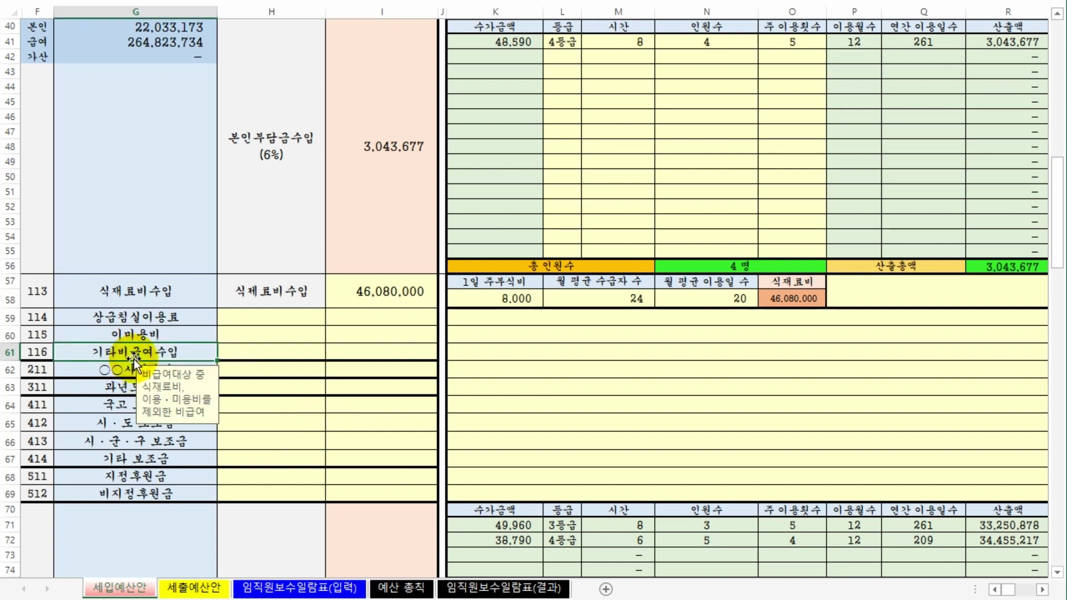
left_click(368, 354)
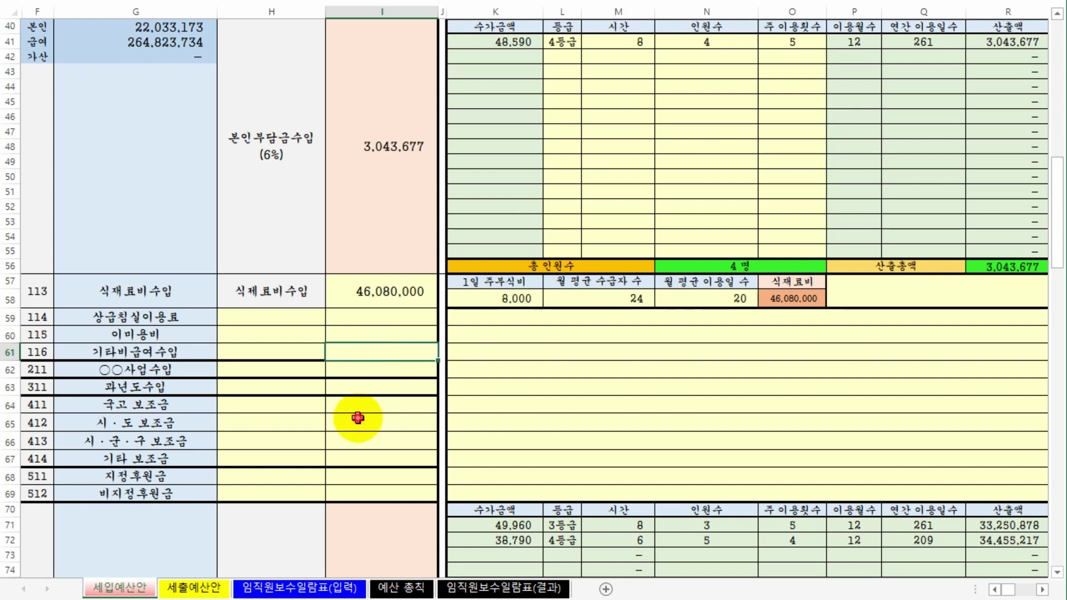
Read the input note for ○○사업수입 (211) and locate the entry cells in its row.
left_click(180, 368)
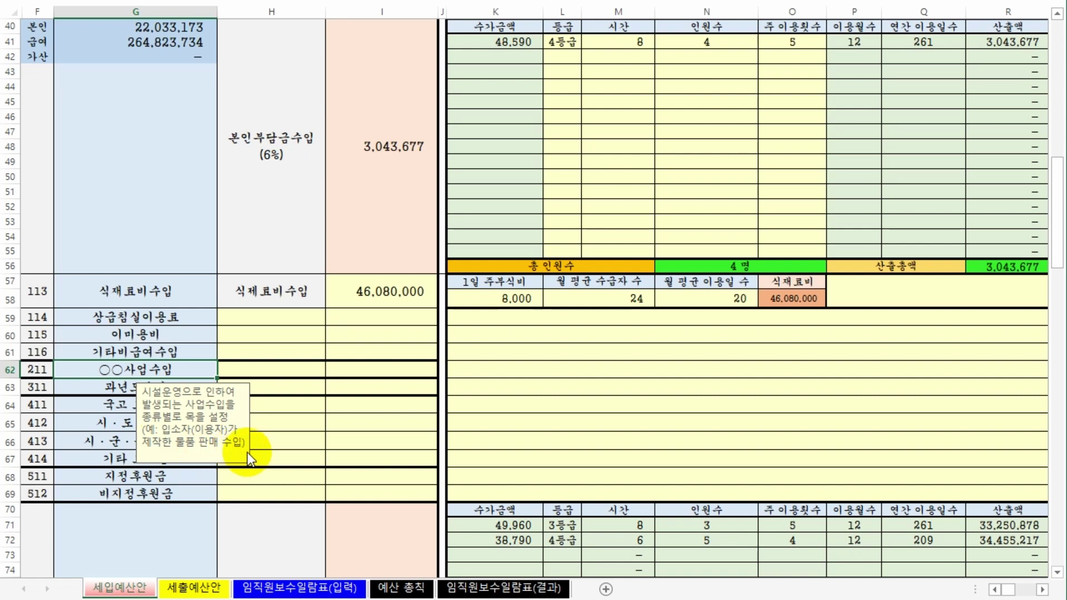
left_click(317, 429)
left_click(148, 369)
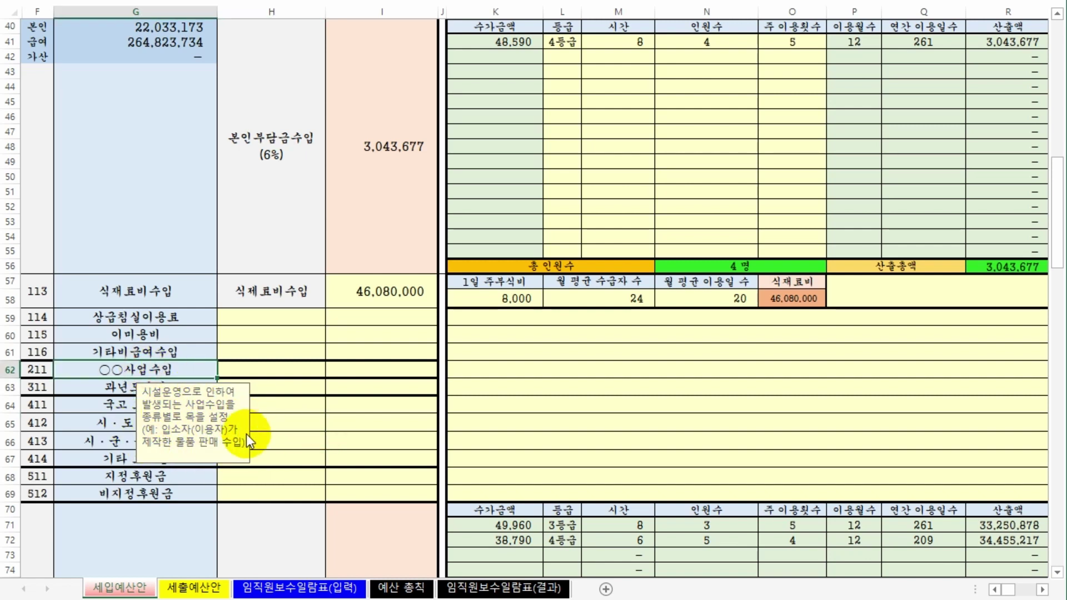
left_click(321, 434)
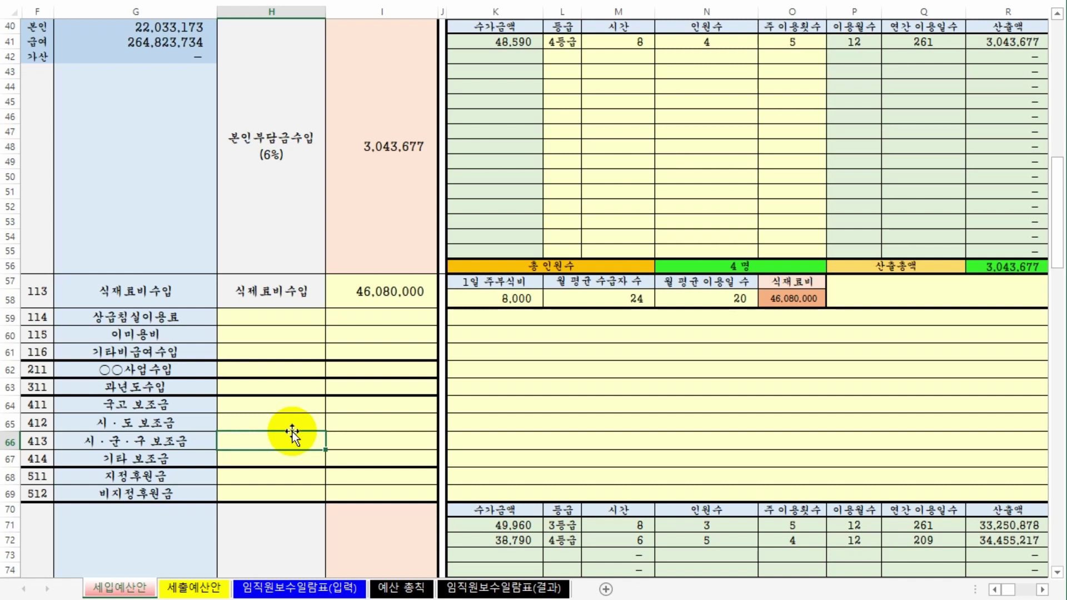
left_click(181, 376)
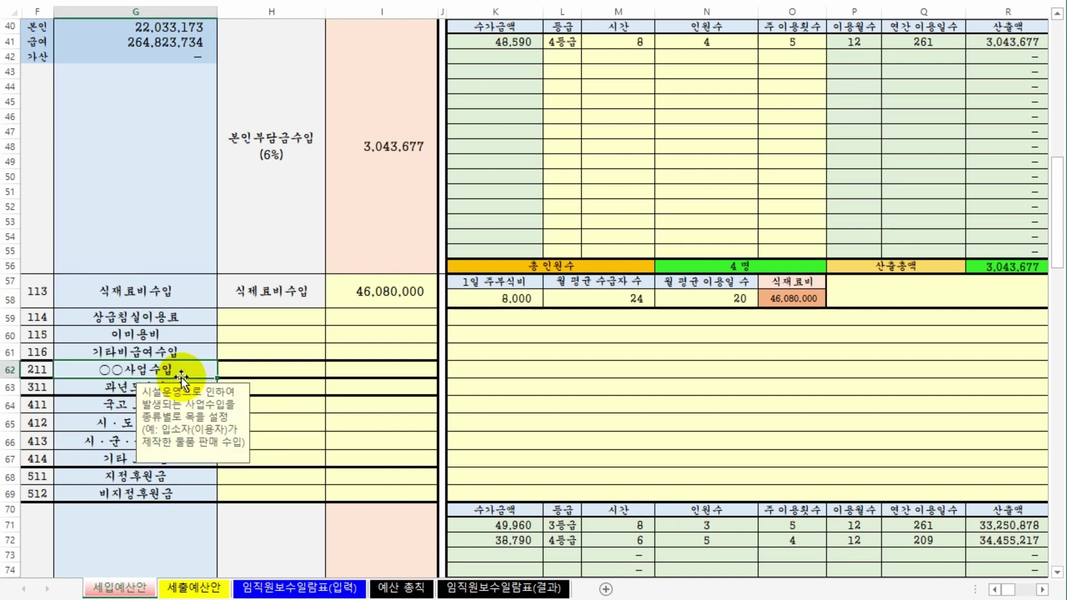
left_click(278, 370)
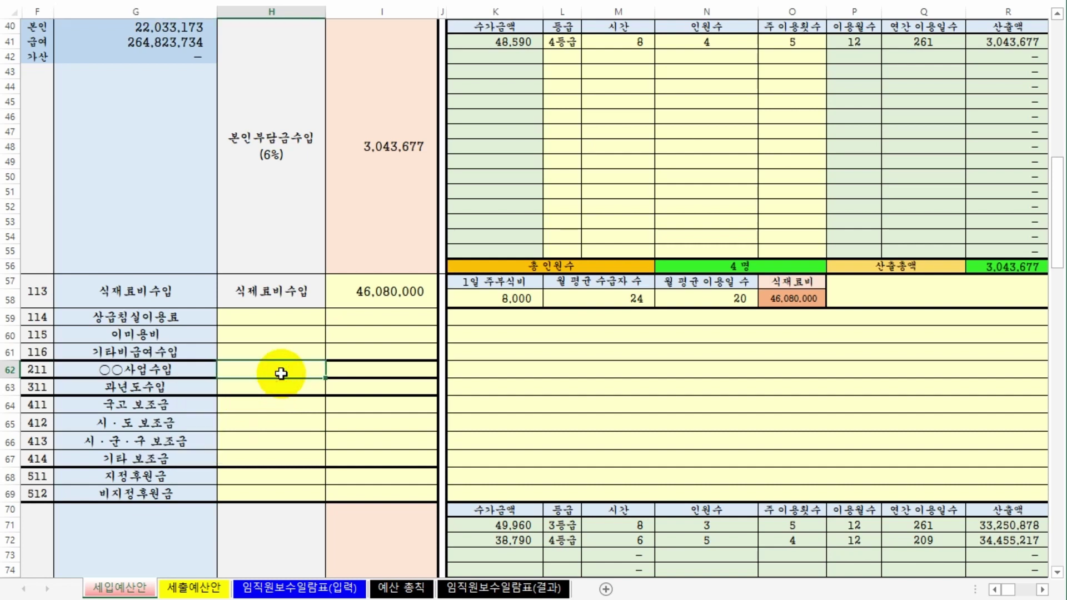
left_click(395, 376)
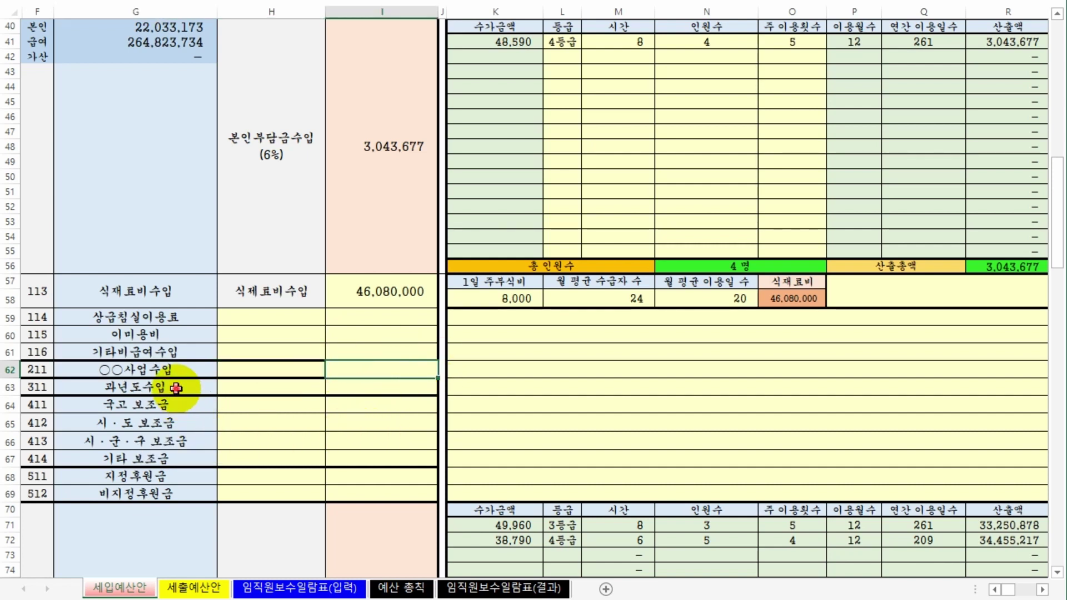
Read the input note for 과년도수입 (311) and locate the entry and 예산액 cells in its row.
left_click(203, 387)
scroll(340, 453, "down", 1)
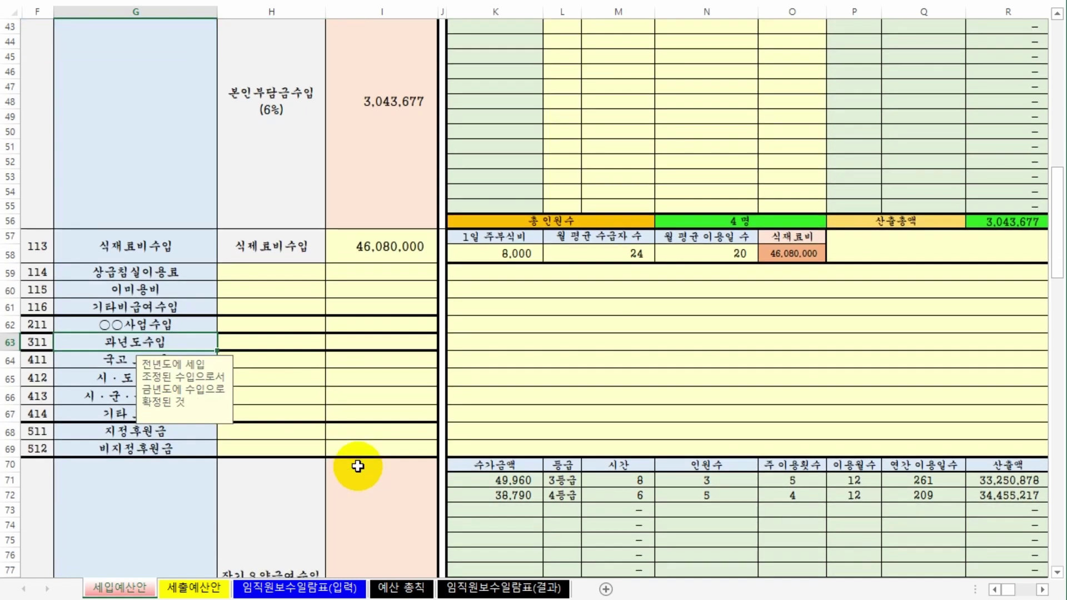
left_click(311, 392)
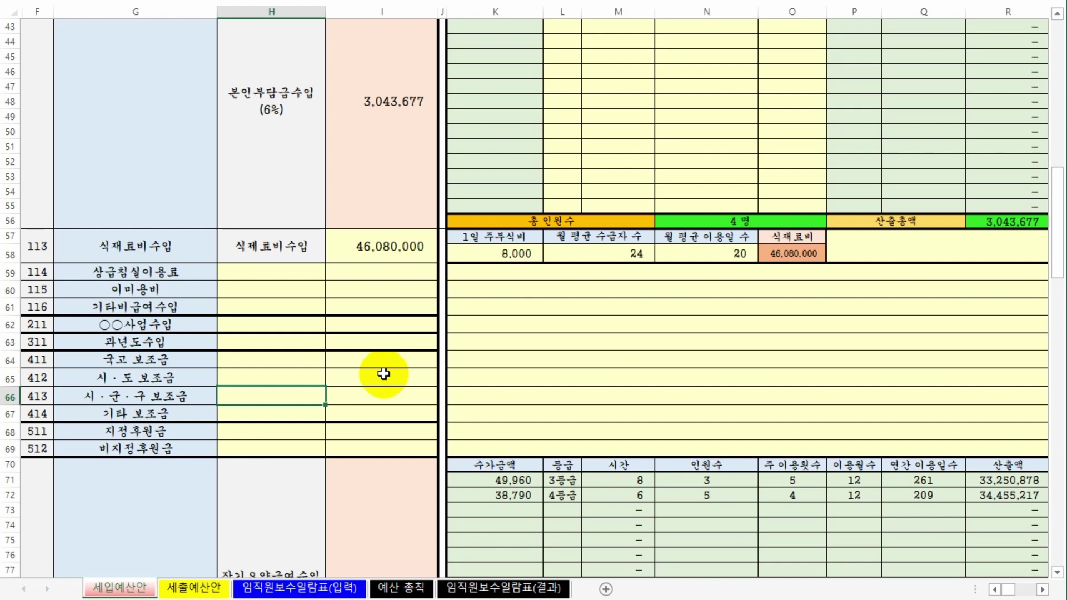
left_click(130, 345)
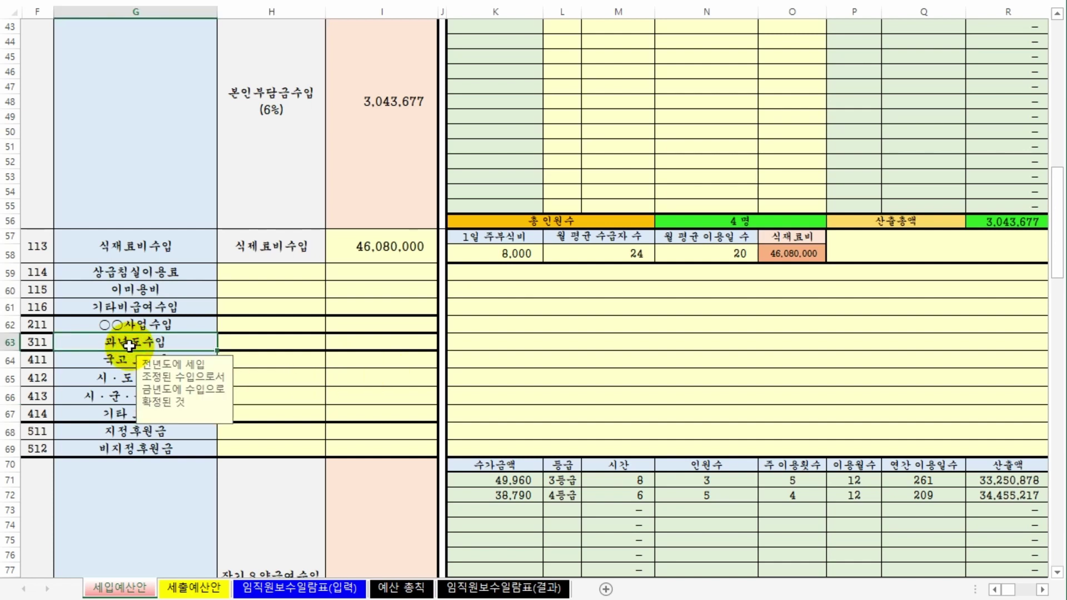
left_click(271, 344)
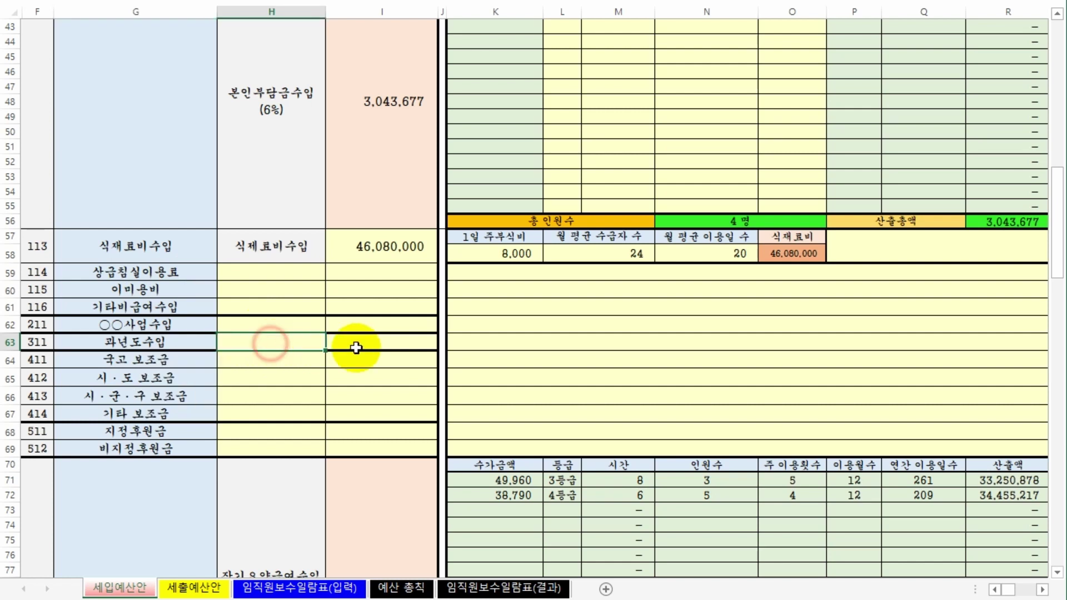
left_click(368, 346)
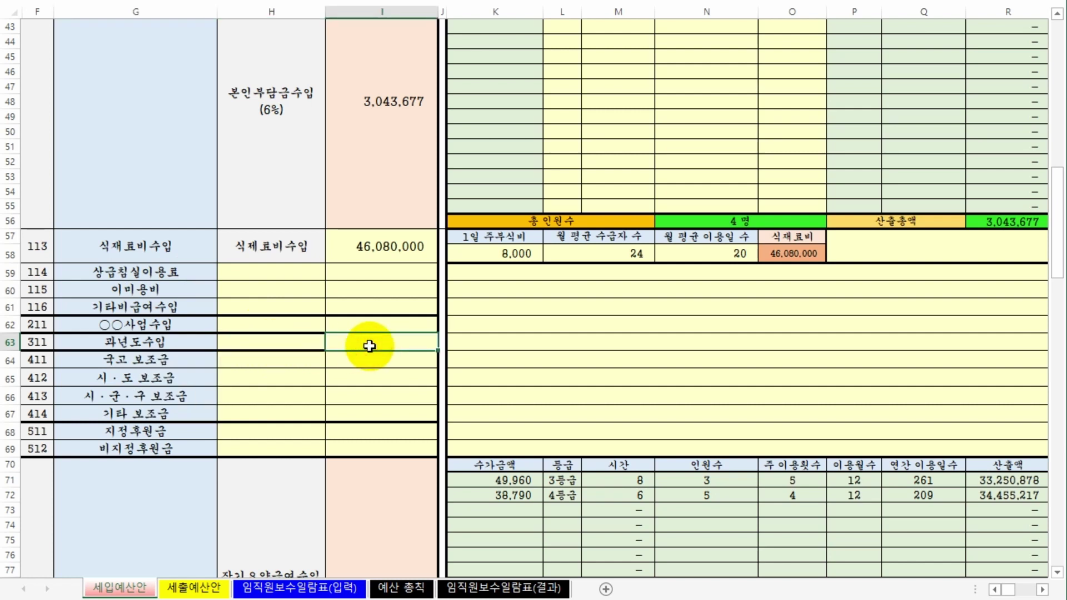
left_click(205, 348)
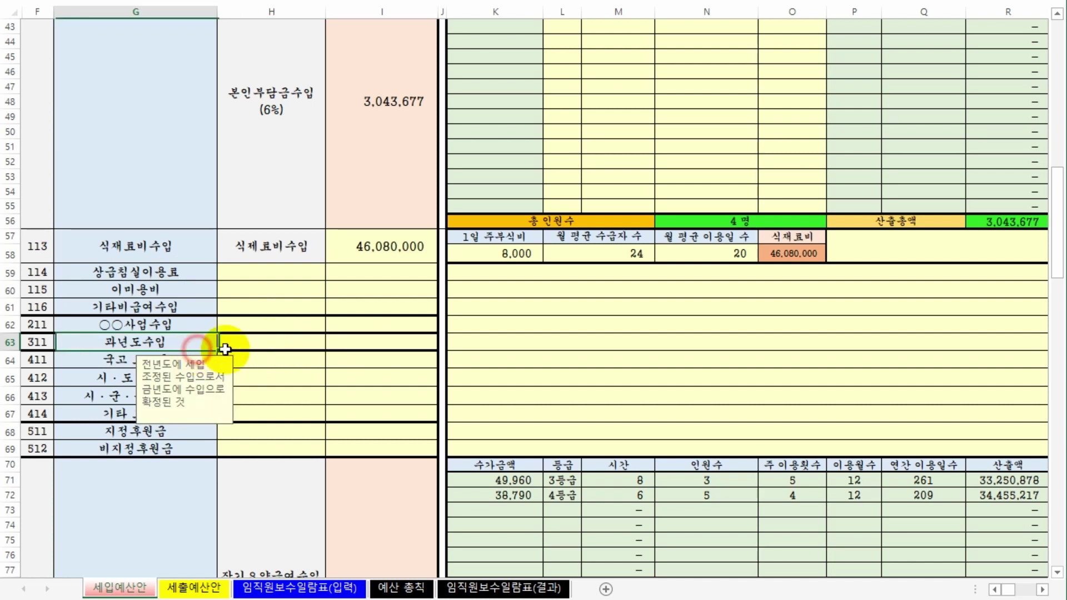
left_click(362, 353)
left_click(389, 332)
left_click(394, 338)
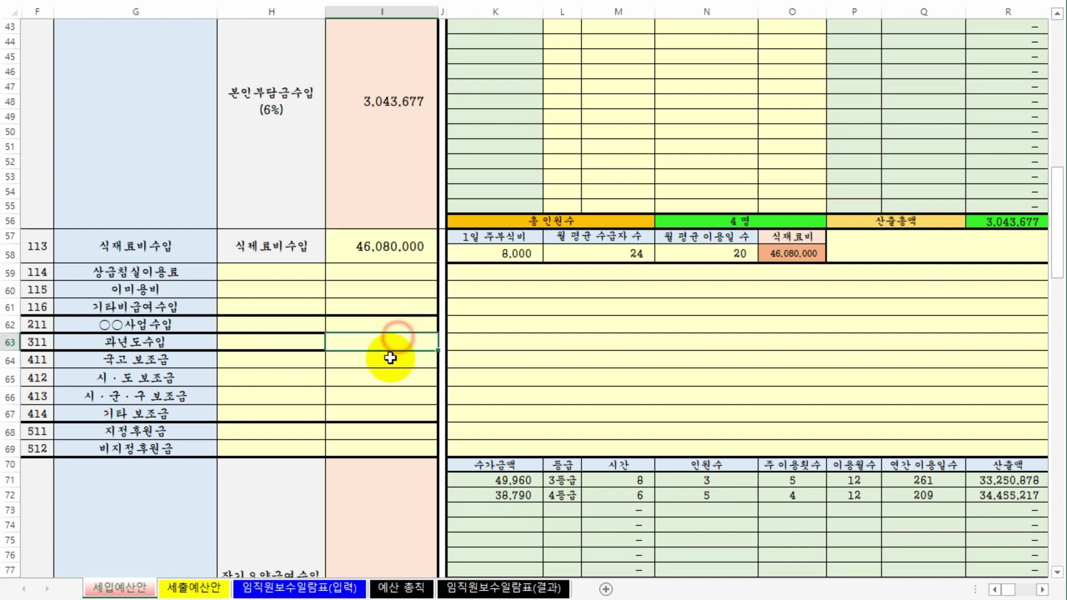
Read the input notes for the subsidy items 국고 보조금 (411), 시·도 보조금 (412) and 시·군·구 보조금 (413).
scroll(219, 424, "down", 1)
left_click(174, 313)
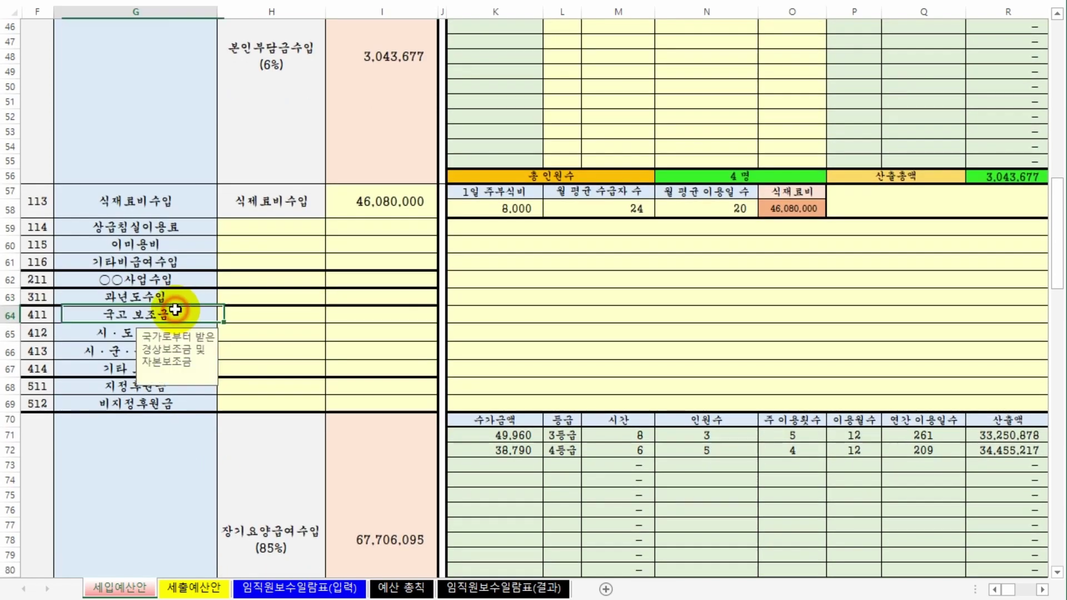
left_click(115, 336)
left_click(115, 351)
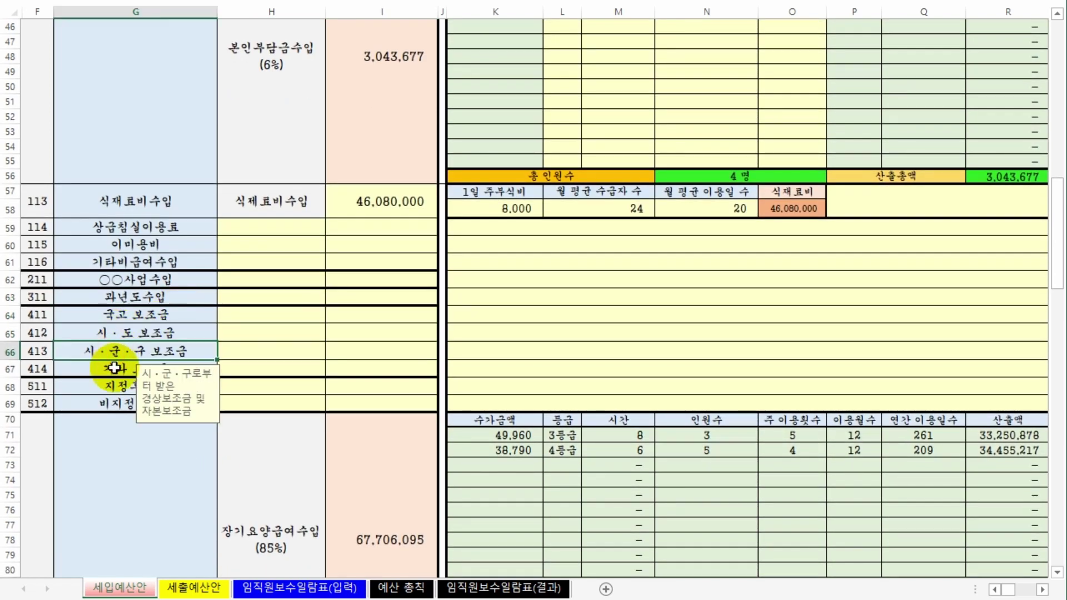
left_click(199, 313)
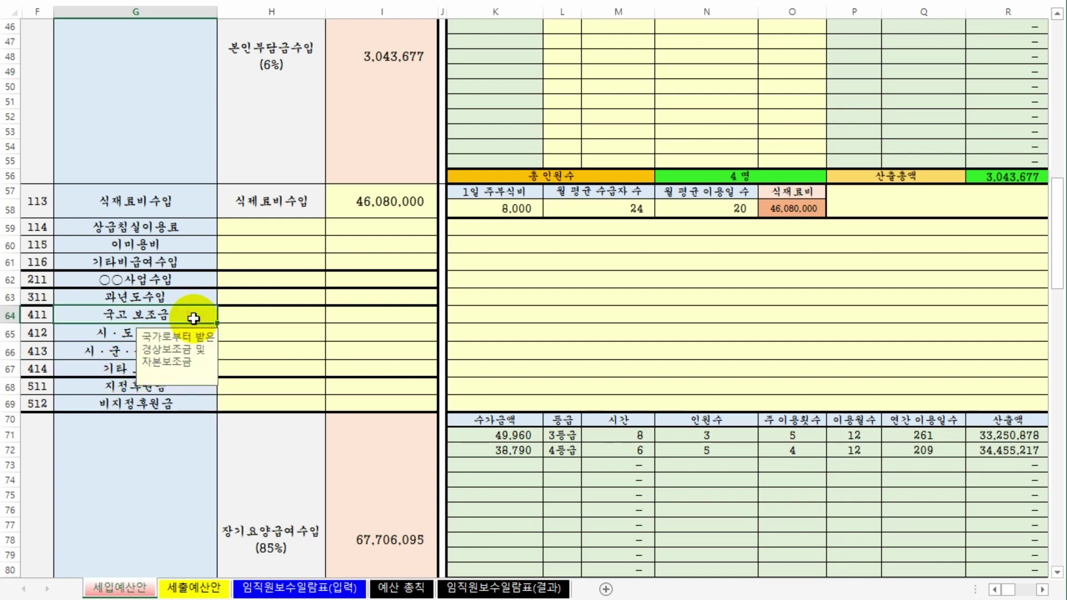
left_click(127, 334)
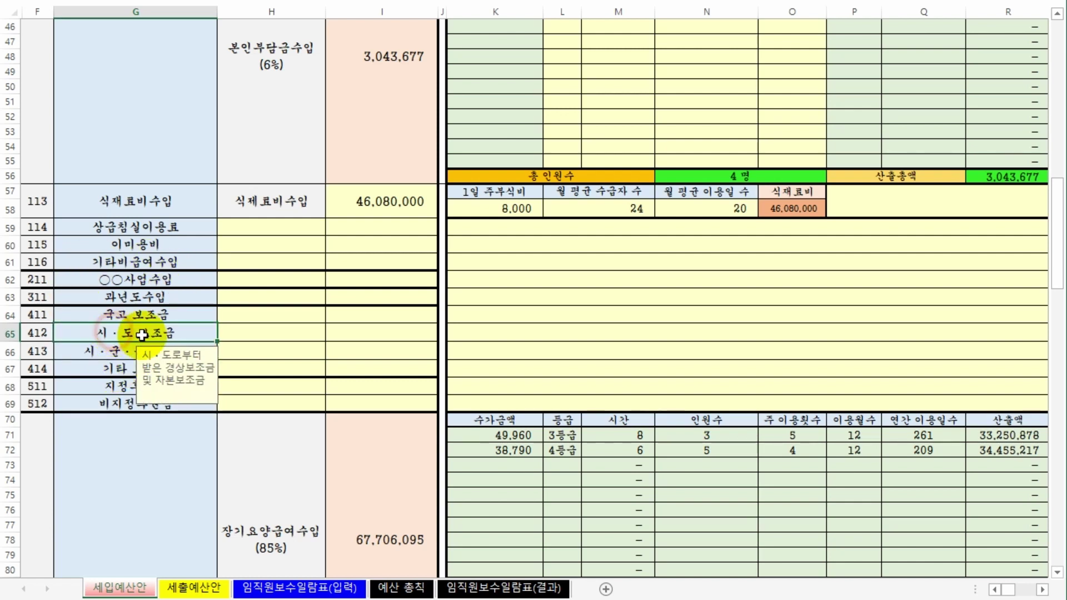
left_click(115, 356)
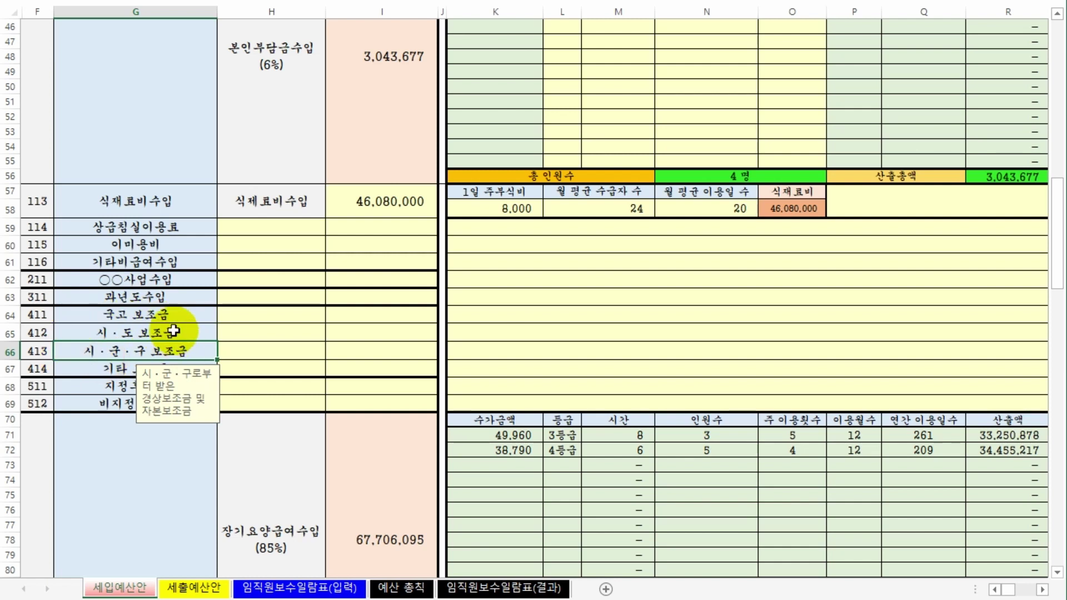
left_click(233, 350)
left_click_drag(165, 350, 167, 314)
Check the input note for 장기요양급여수입 (611) below the subsidy and donation rows.
scroll(209, 445, "down", 4)
left_click(193, 466)
scroll(192, 465, "down", 5)
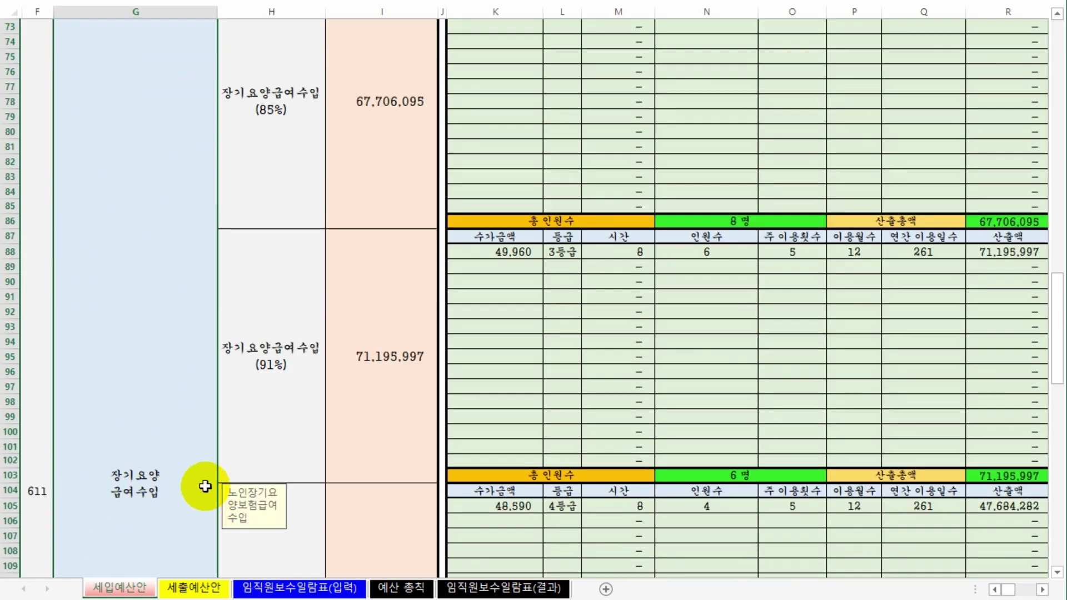
Revisit the 시·도 and 시·군·구 보조금 notes and locate the 예산액 cells for subsidies 411 to 413.
scroll(205, 486, "up", 7)
left_click(126, 244)
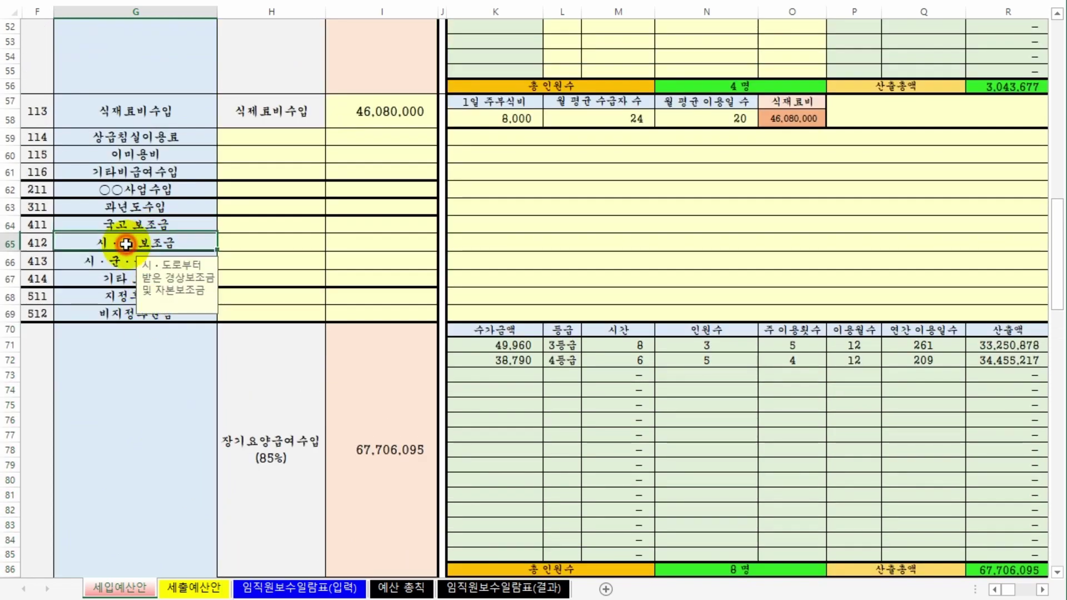
left_click(100, 263)
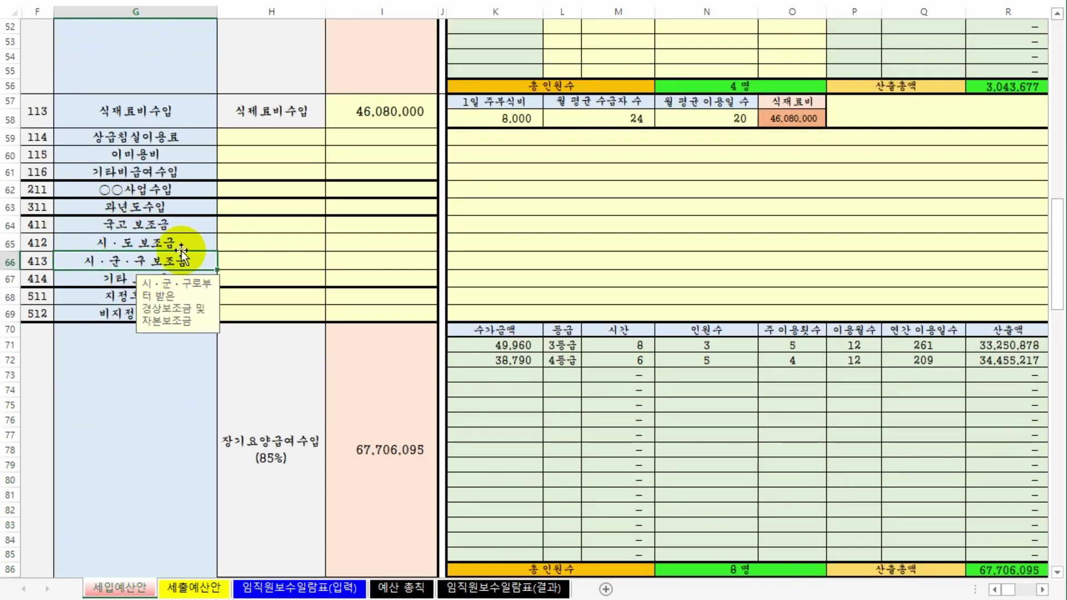
left_click(381, 229)
left_click(369, 245)
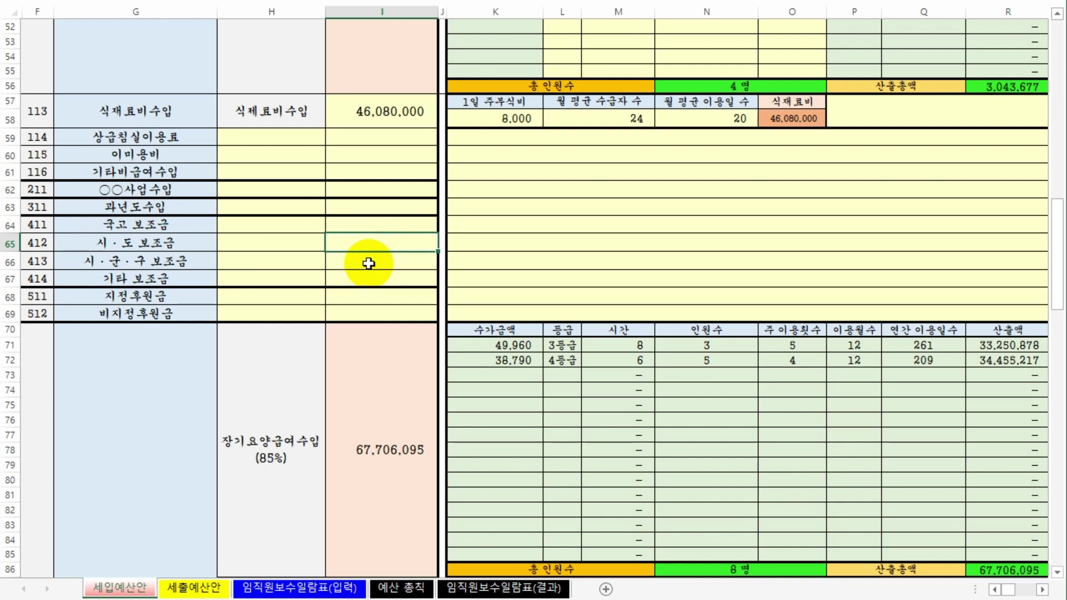
left_click(368, 263)
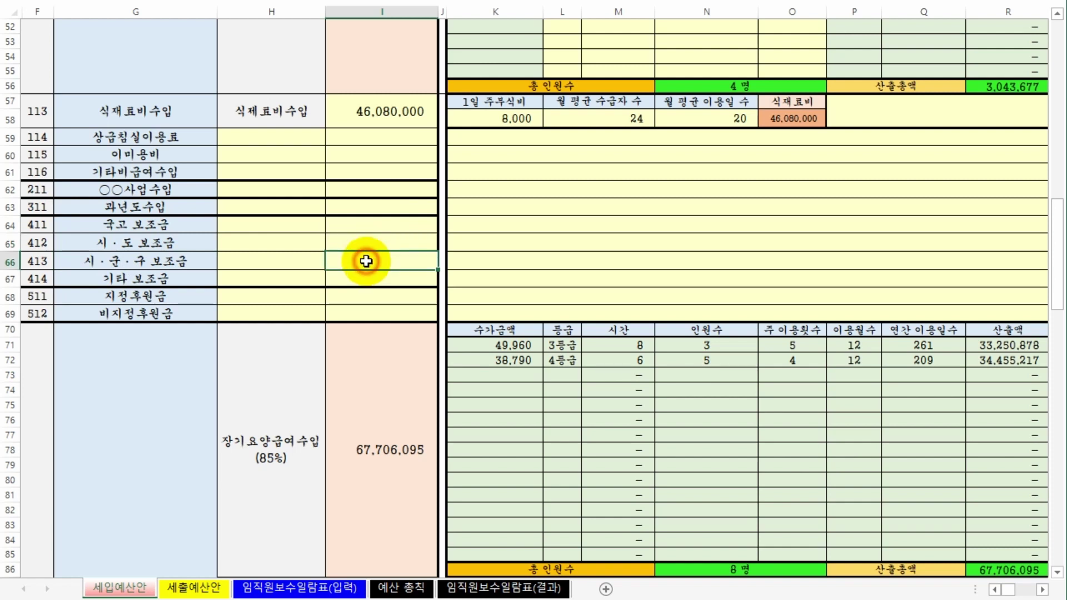
Compare the note for 기타 보조금 (414) with the other subsidy items and locate its 예산액 cell.
left_click(186, 277)
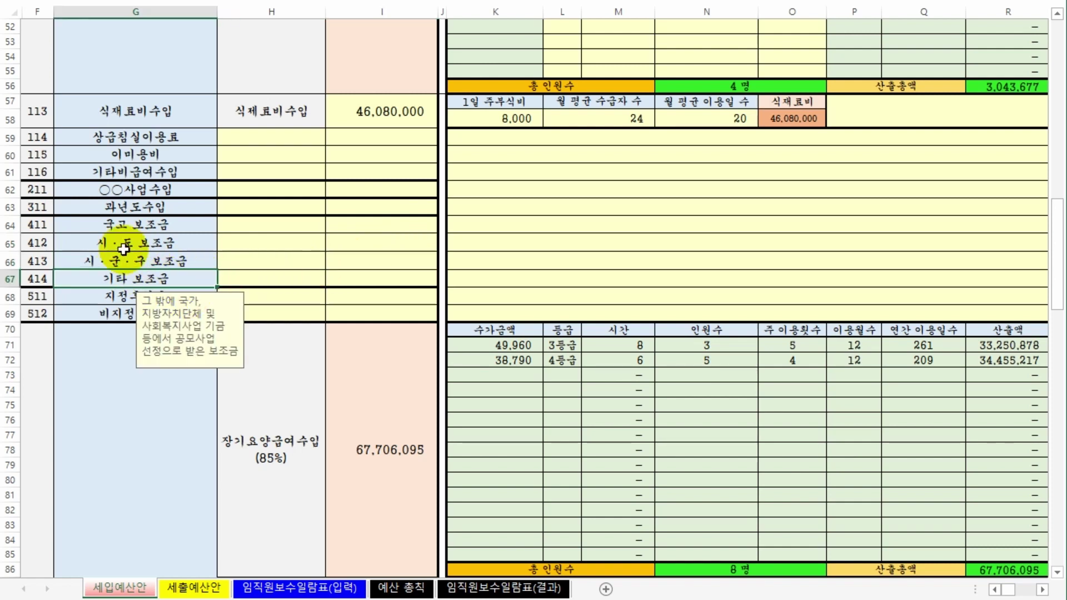
left_click(143, 226)
left_click(111, 243)
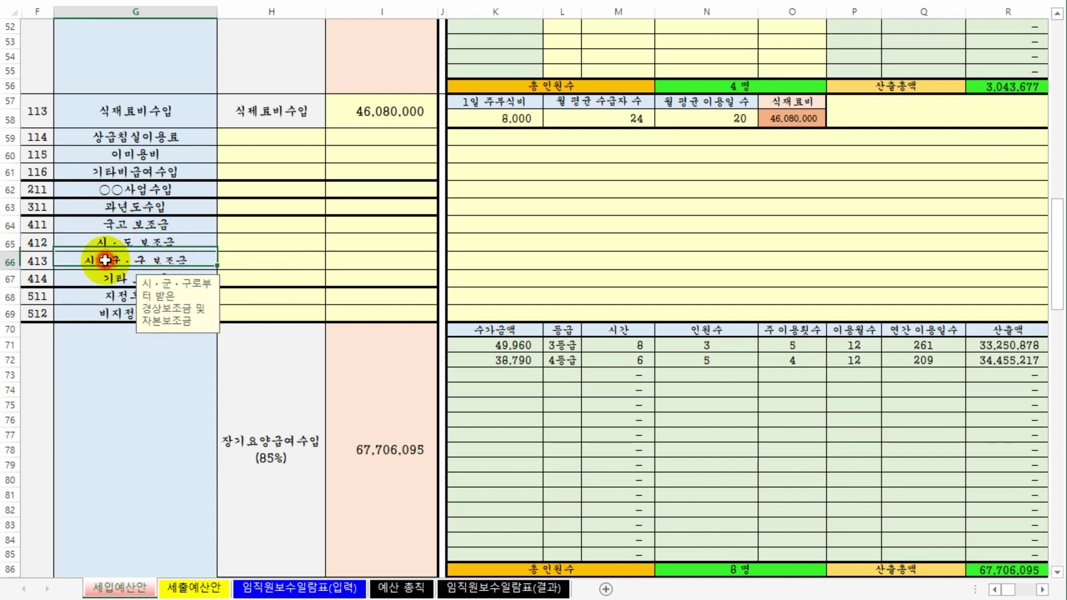
left_click(105, 280)
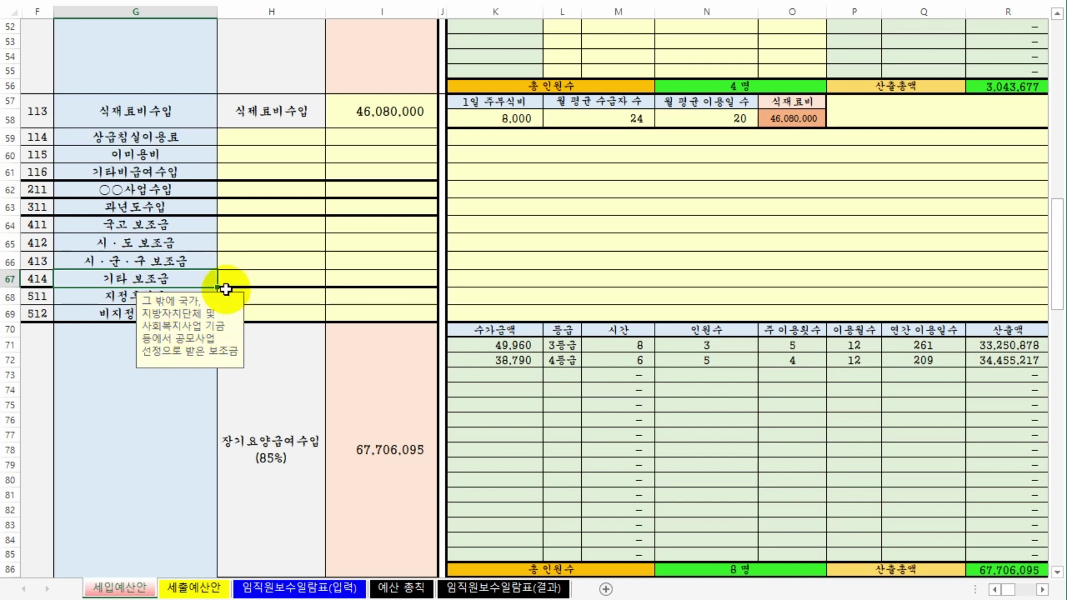
left_click(257, 278)
left_click(362, 277)
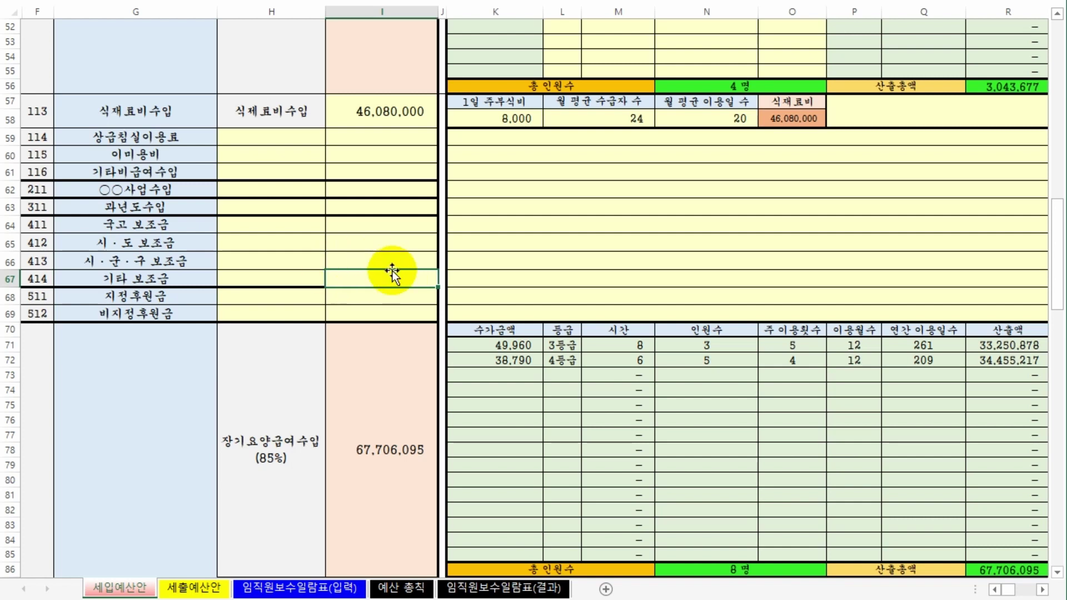
Read and compare the input notes for 지정후원금 (511) and 비지정후원금 (512).
scroll(231, 286, "down", 1)
left_click(173, 250)
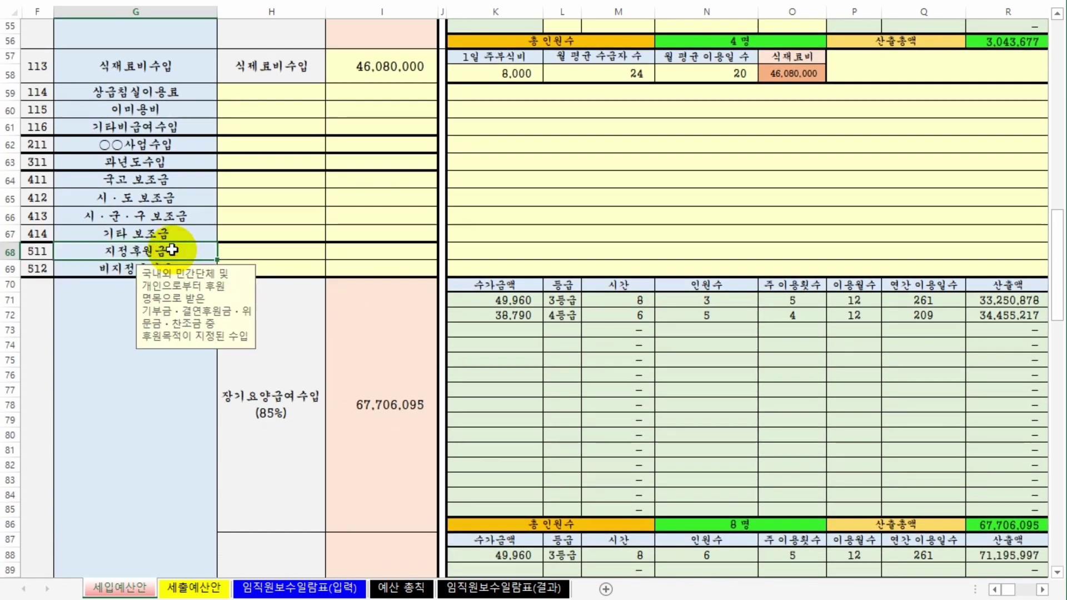
left_click(171, 268)
left_click(92, 301)
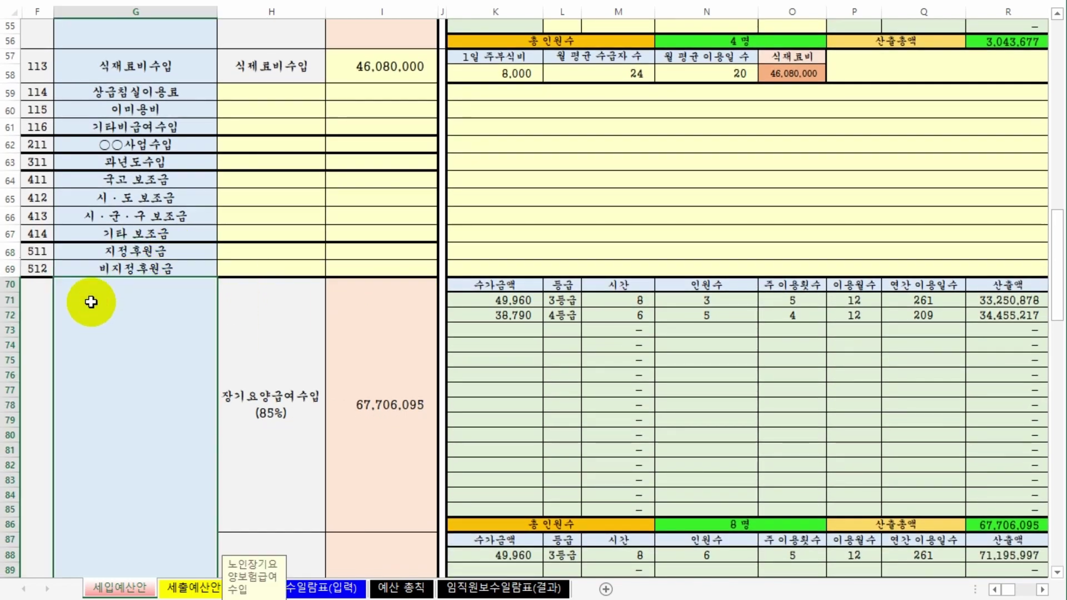
left_click(86, 246)
left_click(80, 270)
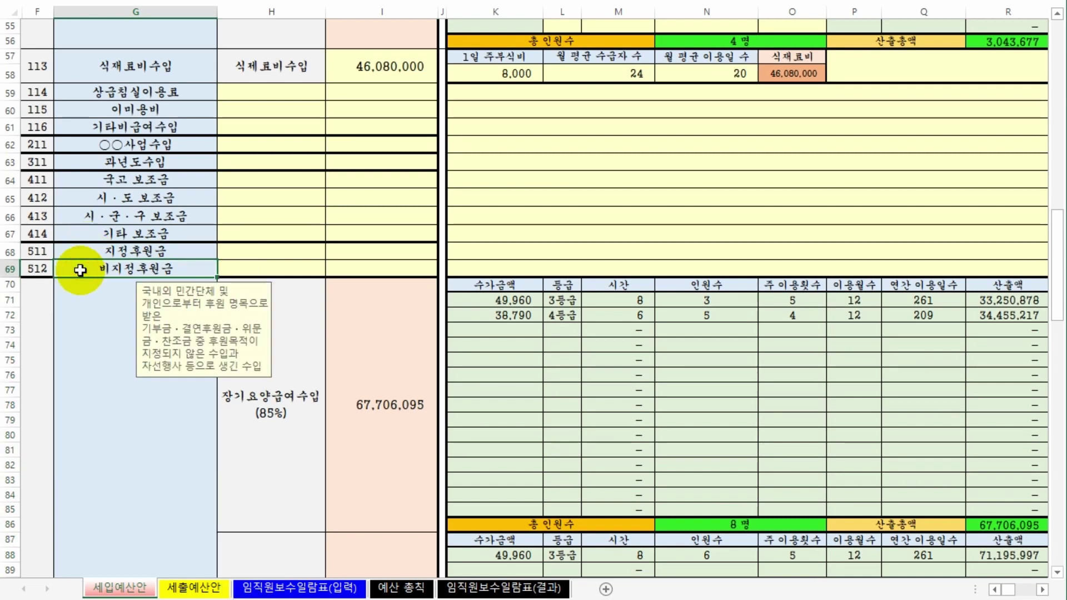
left_click(164, 250)
left_click(106, 270)
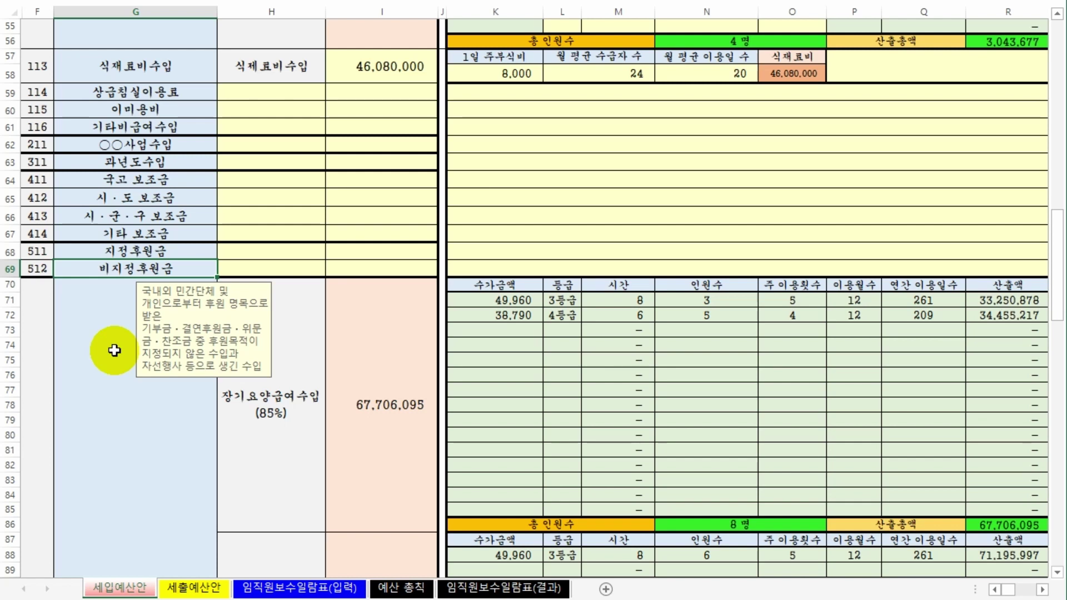
Recheck the notes distinguishing 지정후원금 (511) from 비지정후원금 (512) and locate the detail and 예산액 cells for 512.
left_click(186, 255)
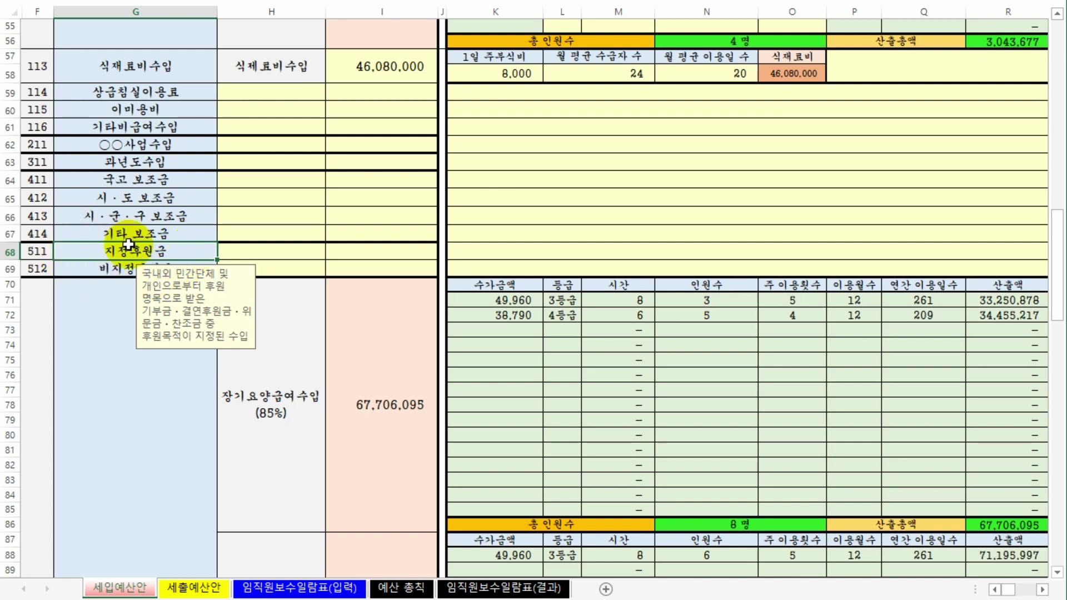
left_click(106, 270)
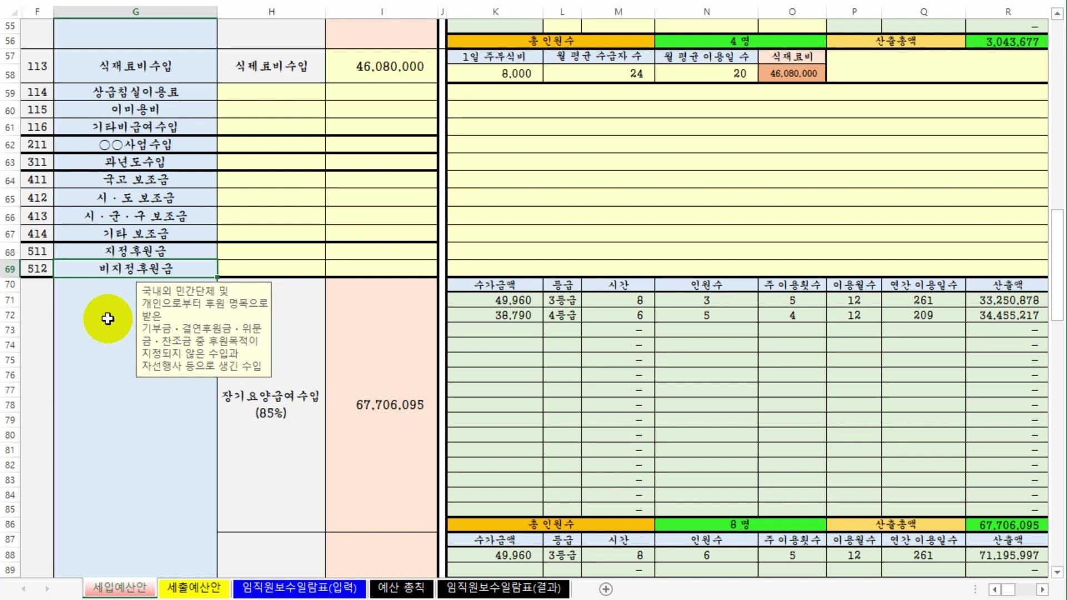
left_click(124, 255)
left_click(110, 267)
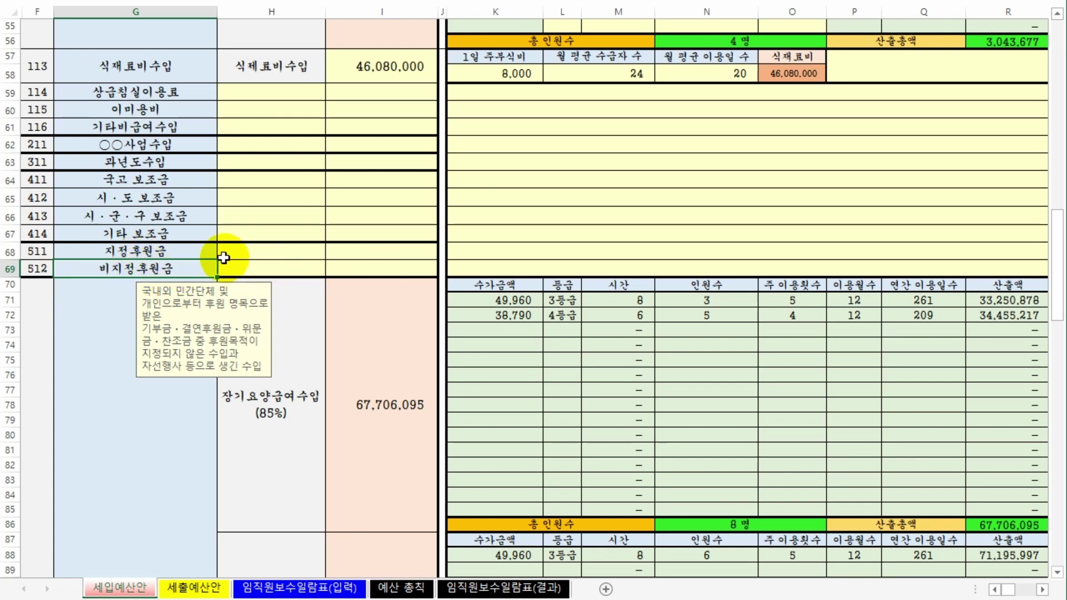
left_click(172, 255)
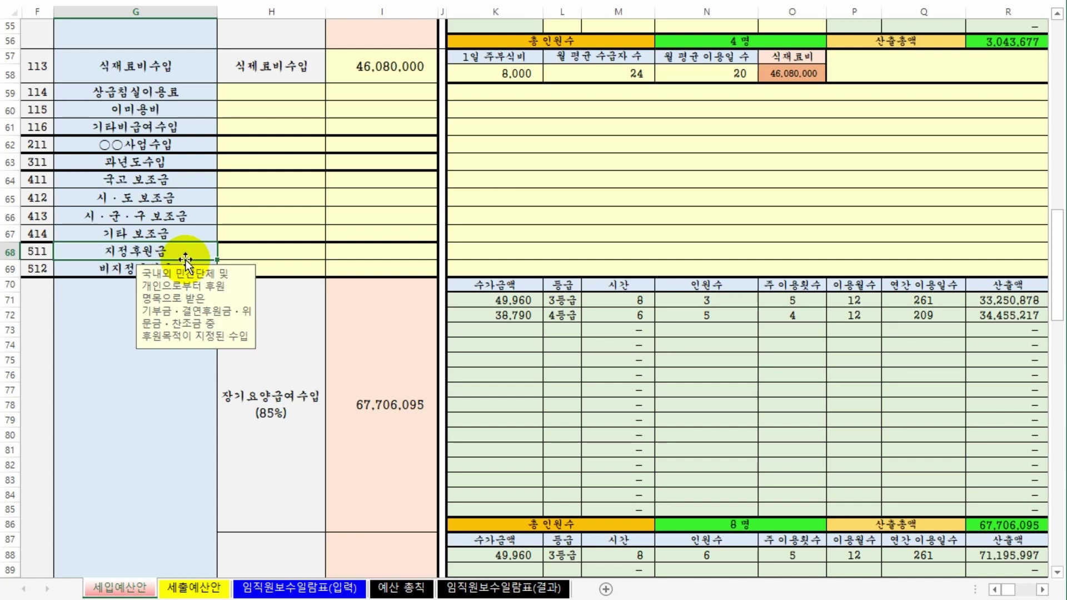
left_click(309, 266)
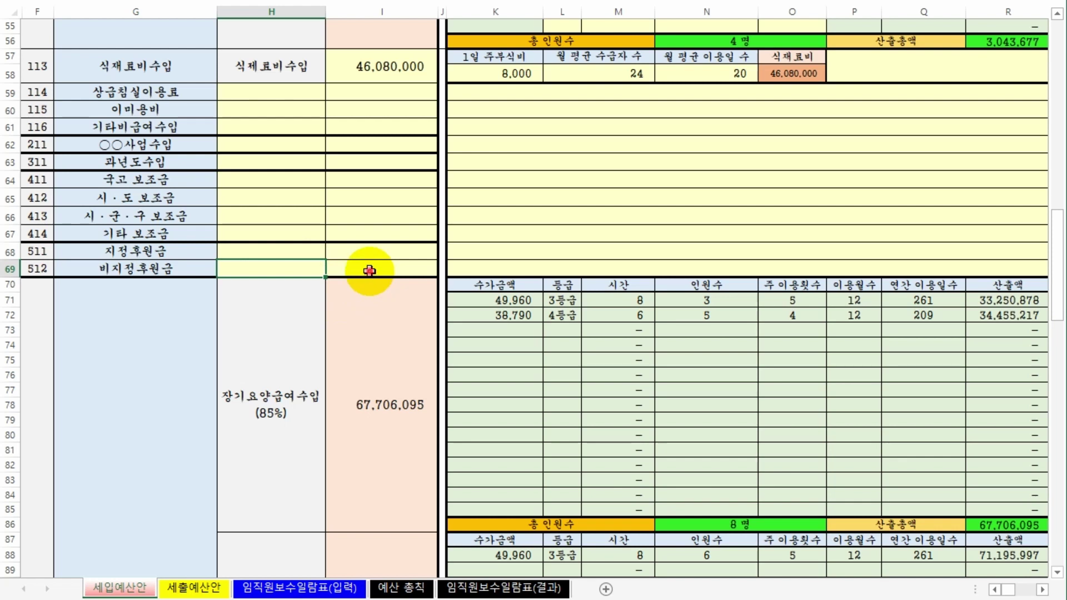
left_click(370, 269)
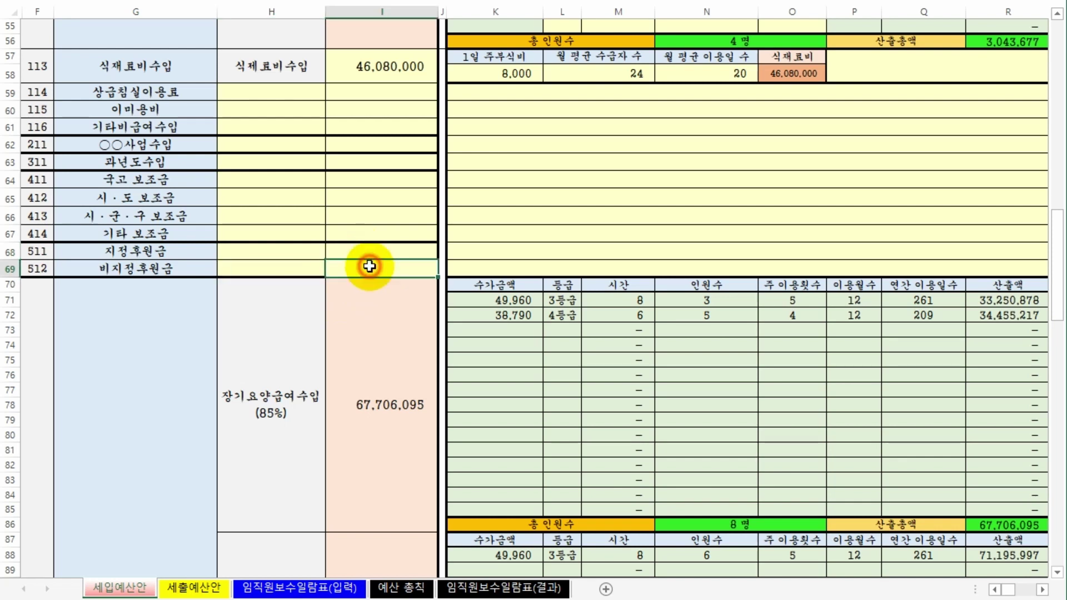
Review the 장기요양급여수입 (611) calculation blocks by rate, including the 등급, 시간, 인원수 and 주 이용횟수 inputs of the 100% block.
scroll(476, 381, "down", 10)
scroll(470, 370, "down", 3)
scroll(469, 367, "up", 7)
scroll(462, 364, "down", 8)
scroll(333, 370, "up", 2)
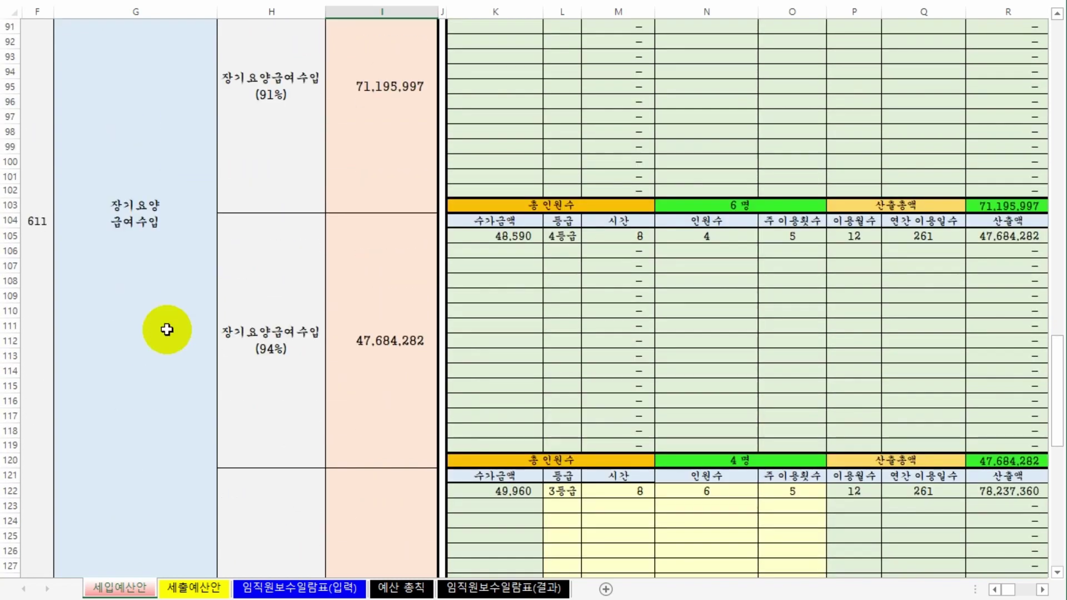
scroll(378, 292, "up", 4)
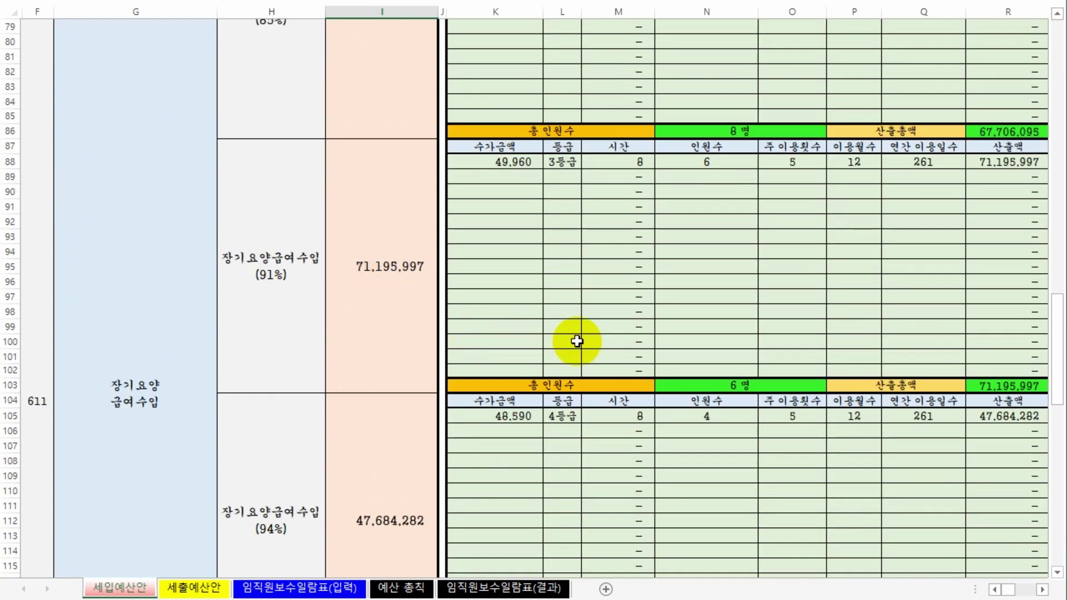
scroll(633, 340, "down", 9)
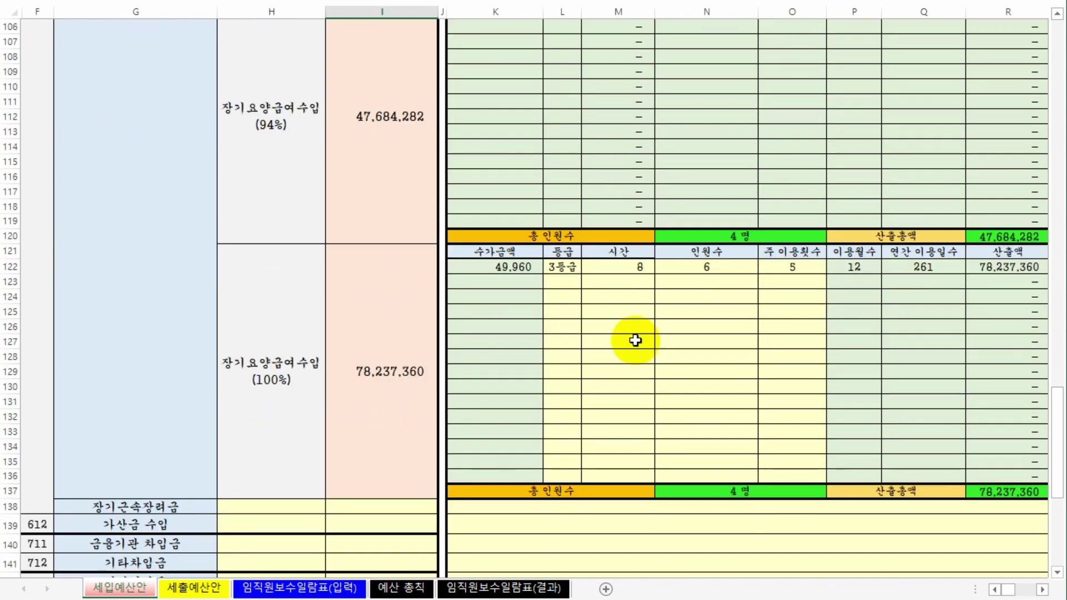
scroll(635, 340, "down", 1)
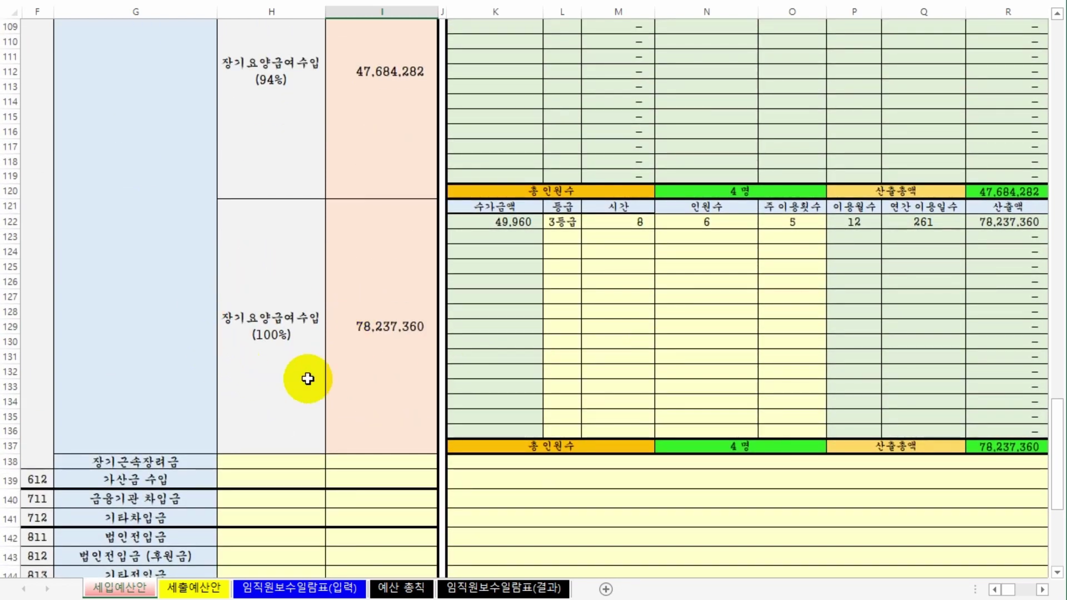
left_click_drag(553, 220, 792, 222)
scroll(644, 371, "down", 3)
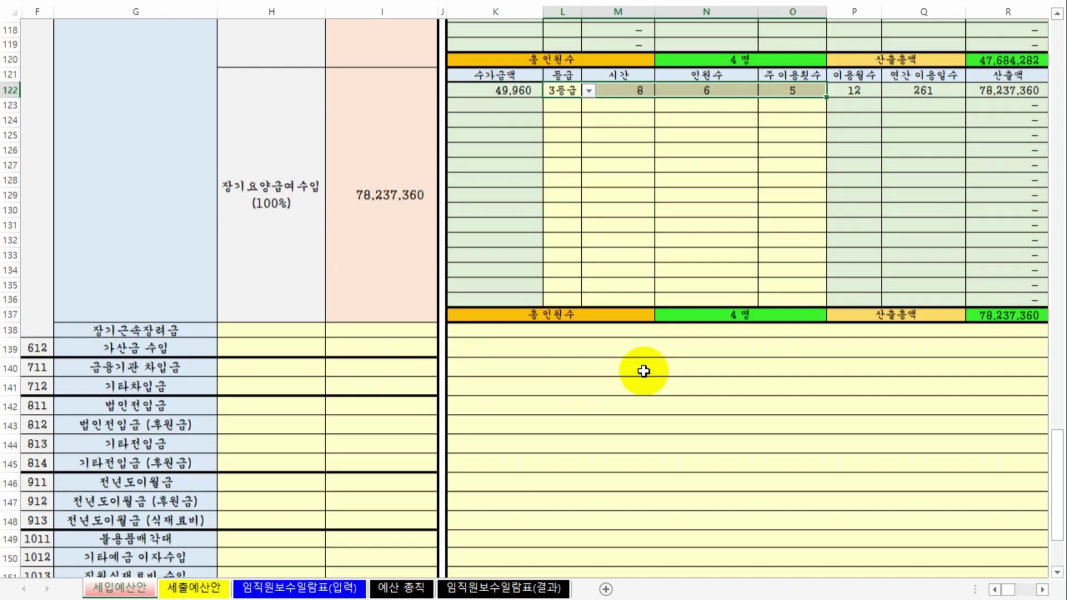
Locate the detail and 예산액 cells for 장기근속장려금 and compare that row with 가산금 수입 (612).
left_click(269, 326)
left_click(364, 328)
left_click(269, 328)
left_click(374, 328)
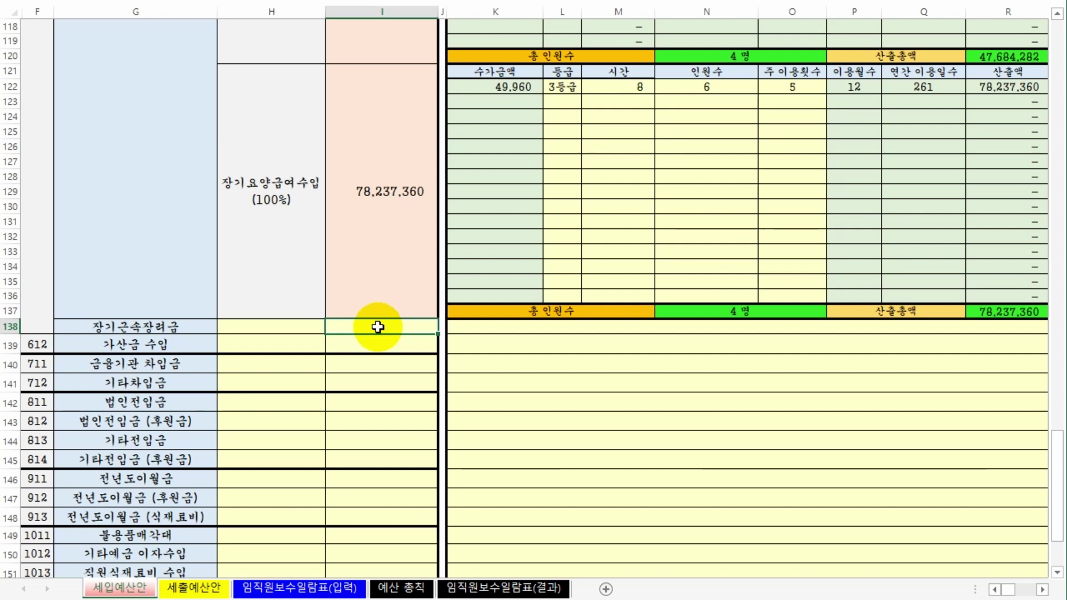
left_click(416, 343)
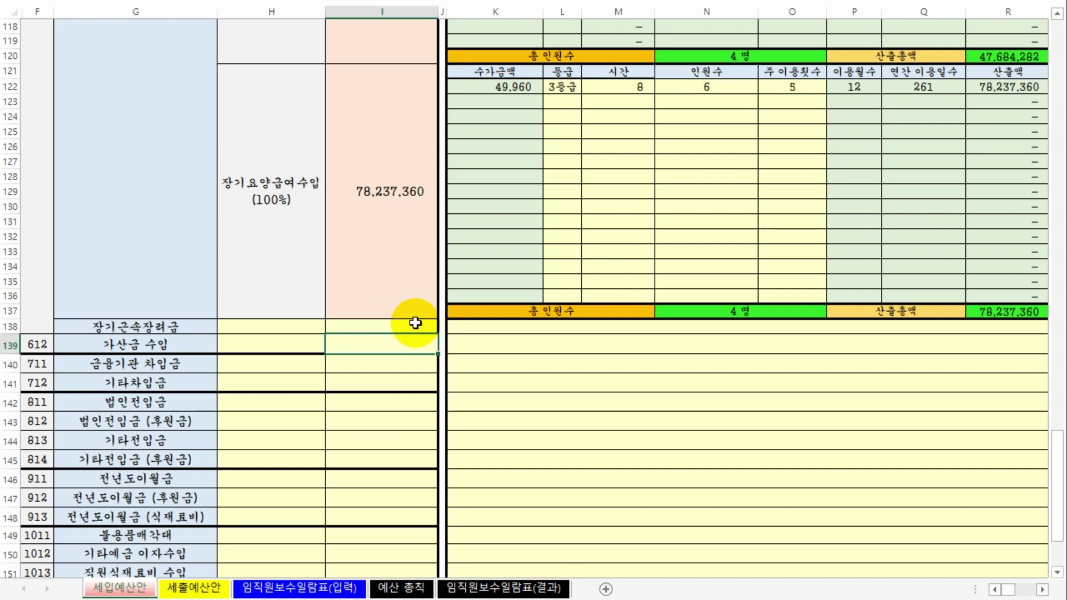
left_click(381, 324)
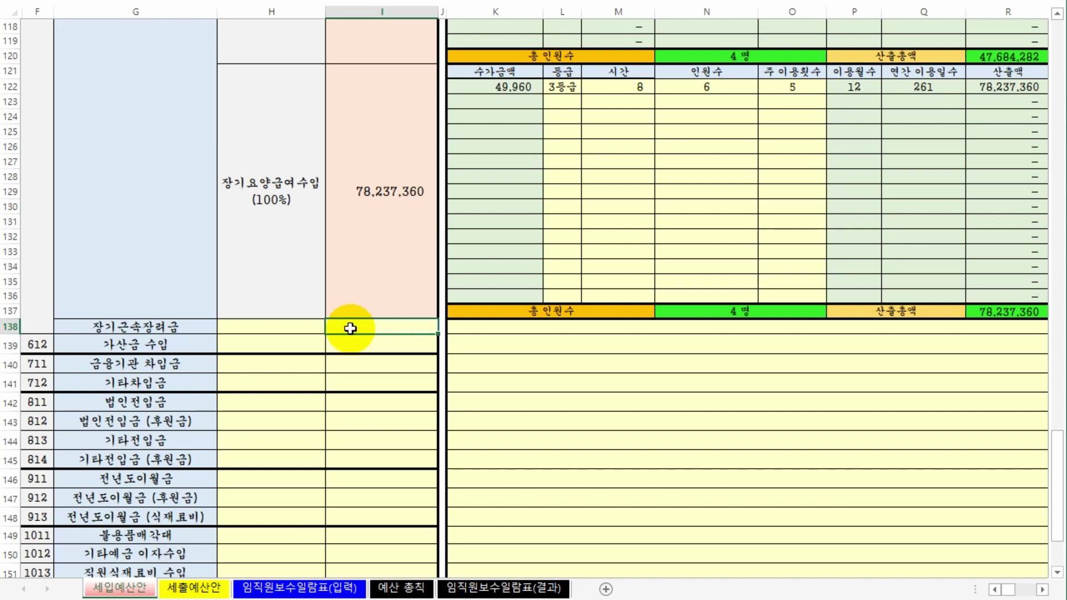
left_click(372, 348)
left_click(389, 325)
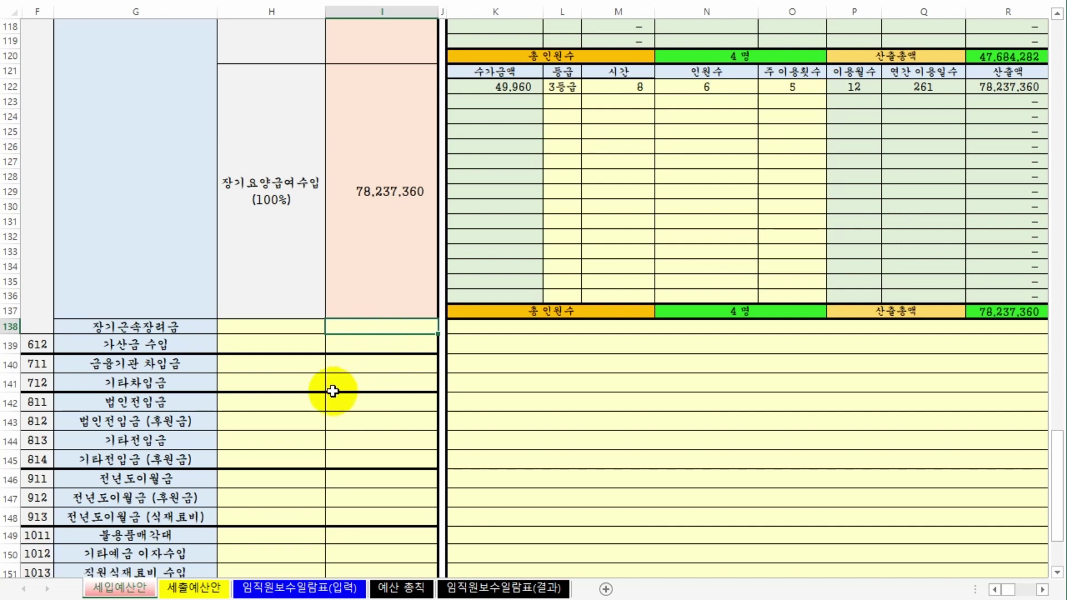
Examine the 가산금 수입 (612) item and locate its 예산액 cell.
scroll(334, 390, "down", 1)
left_click(167, 299)
left_click(356, 299)
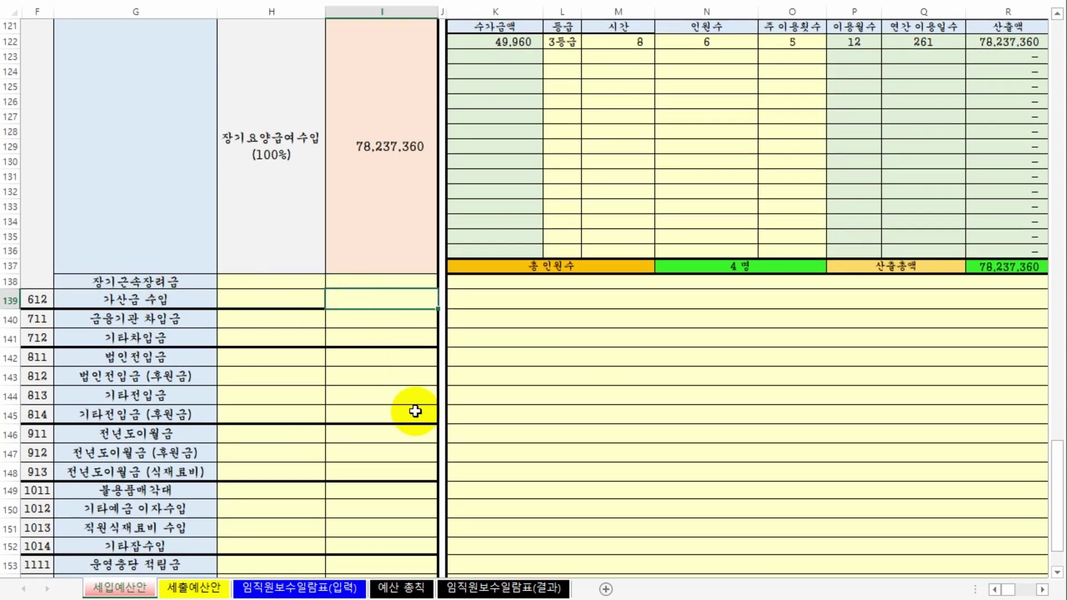
scroll(414, 409, "up", 2)
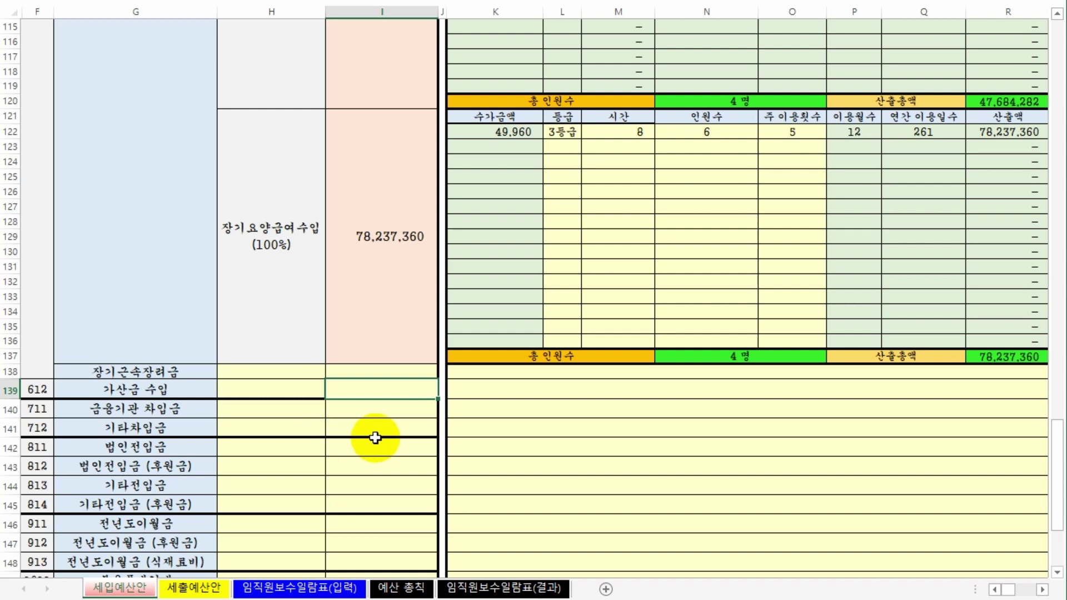
scroll(417, 417, "down", 1)
left_click(388, 341)
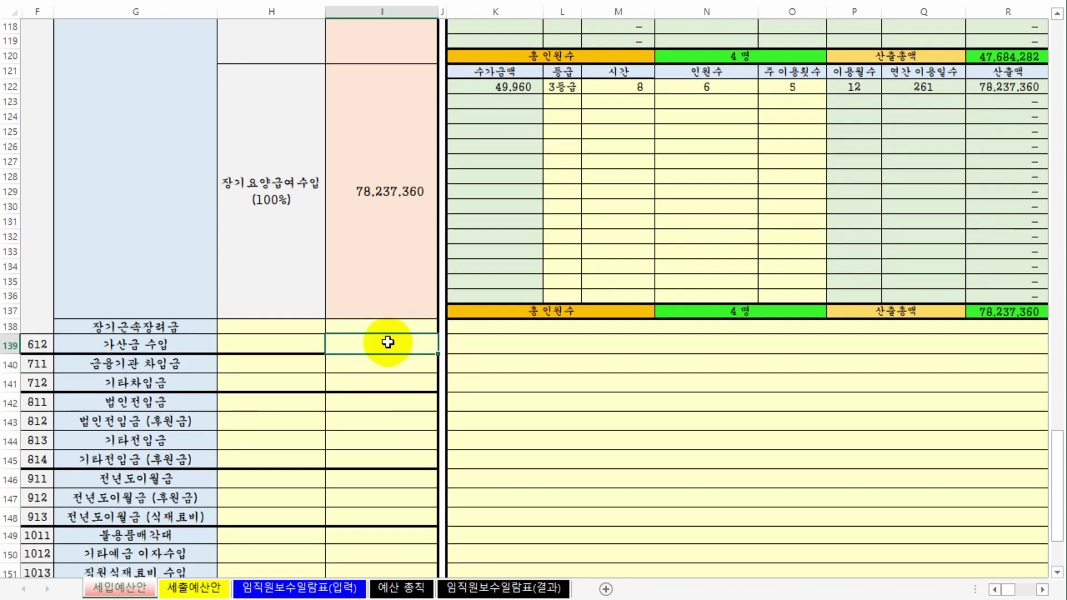
Read and compare the input notes for 금융기관 차입금 (711) and 기타차입금 (712).
scroll(345, 410, "down", 1)
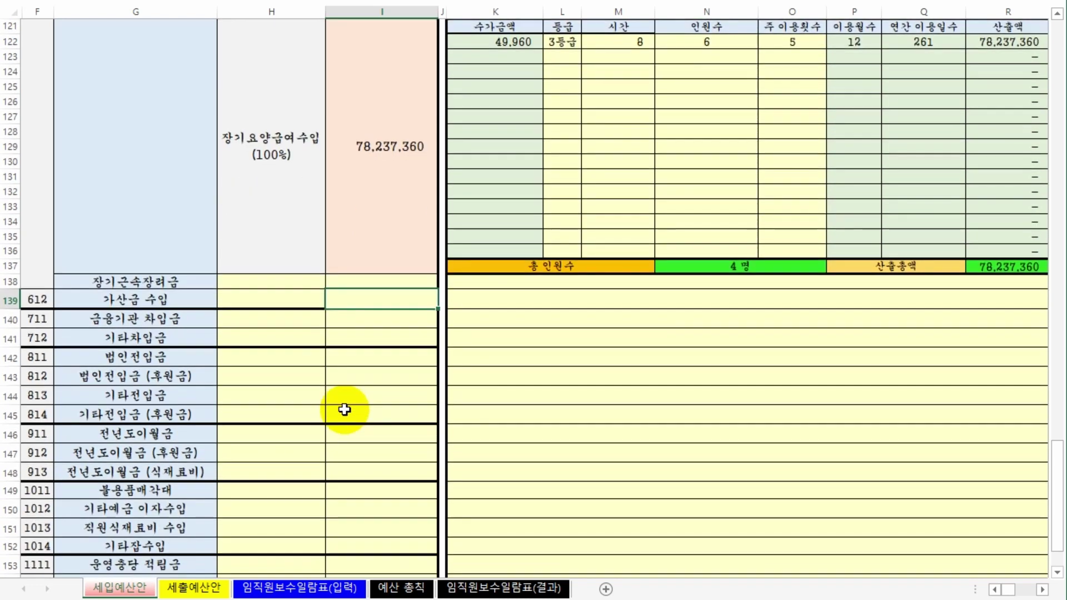
left_click(185, 318)
left_click(98, 343)
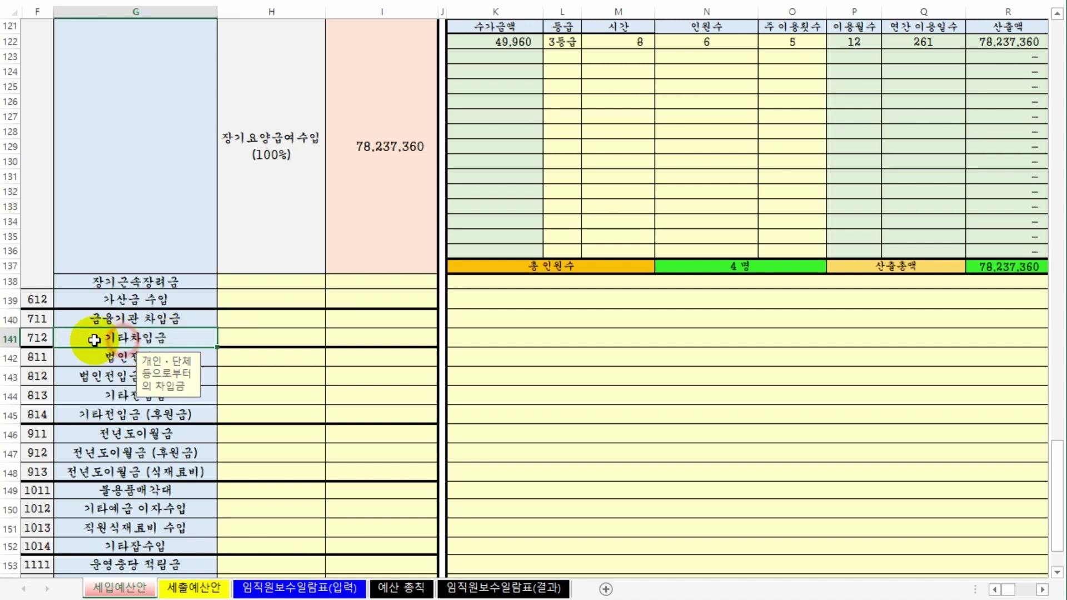
left_click(169, 318)
left_click(187, 342)
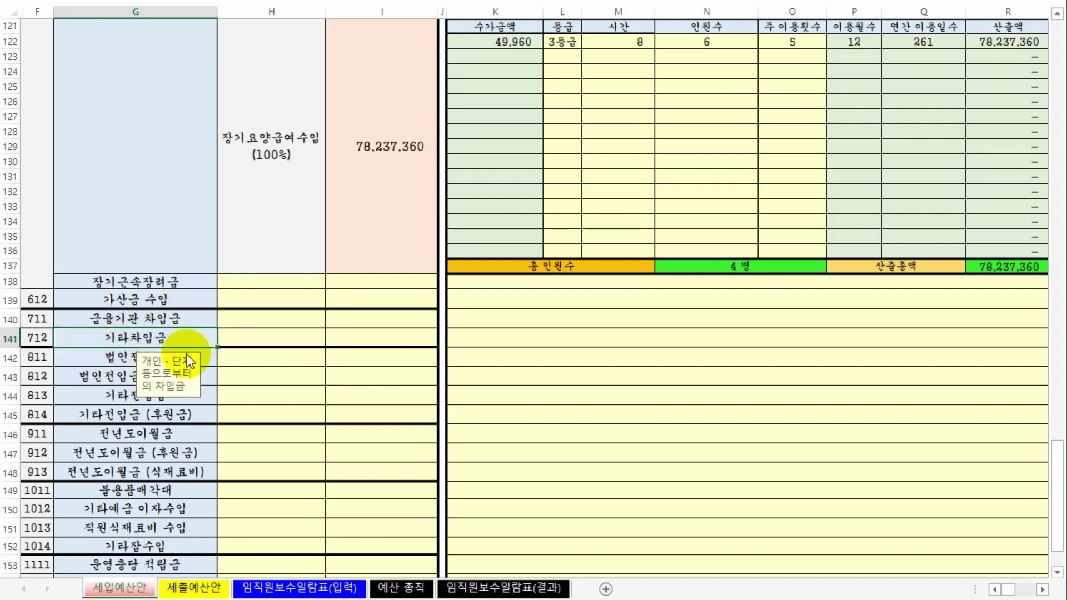
left_click(192, 319)
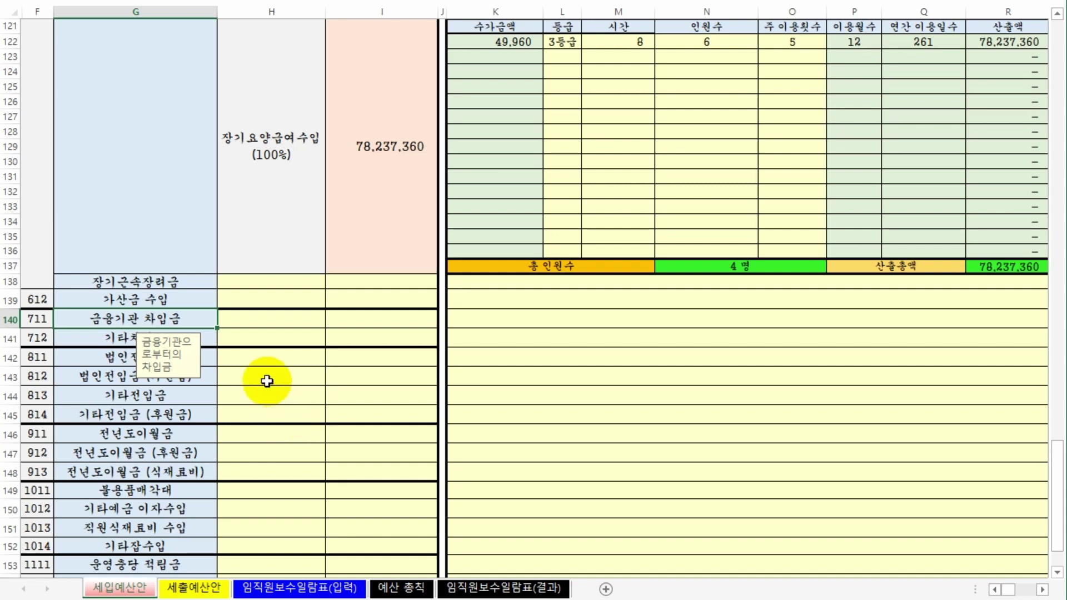
left_click(277, 332)
left_click(174, 317)
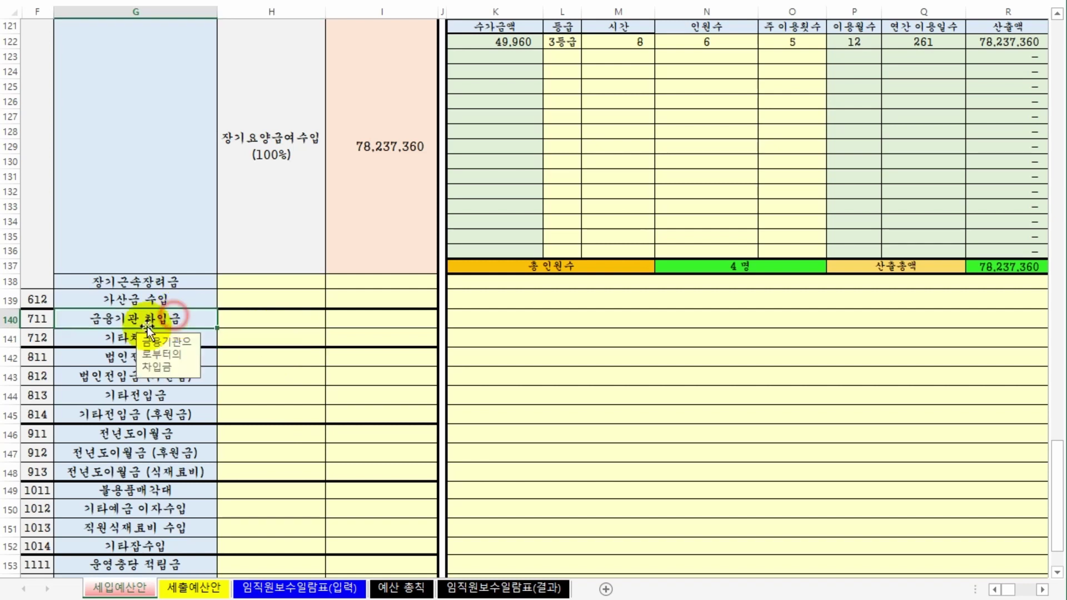
left_click(100, 338)
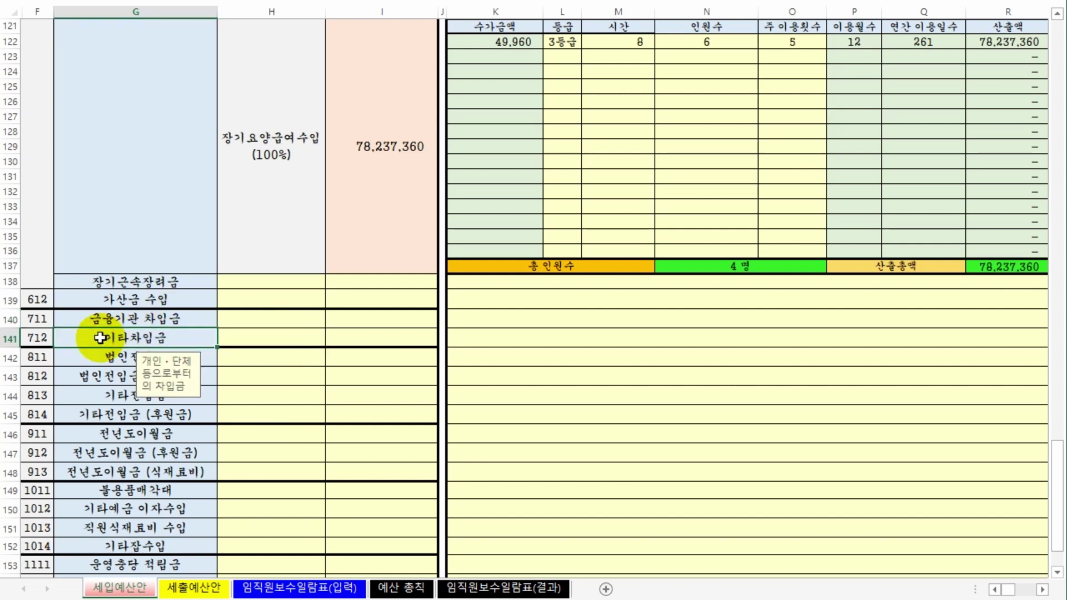
left_click(149, 318)
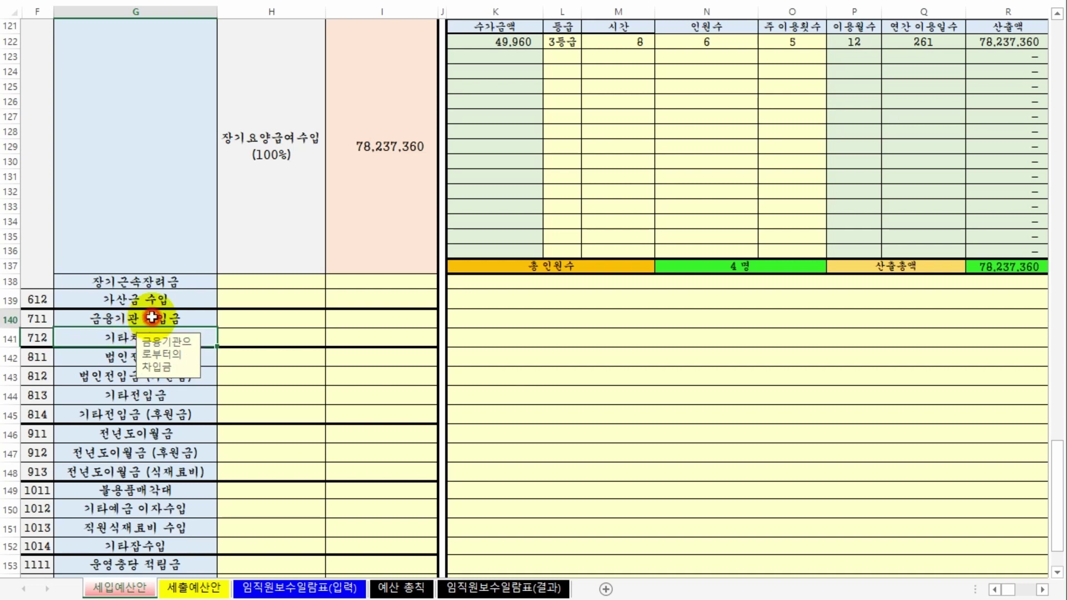
Locate the 예산액 cells for 금융기관 차입금 (711) and 기타차입금 (712), rechecking the 712 note.
left_click(355, 321)
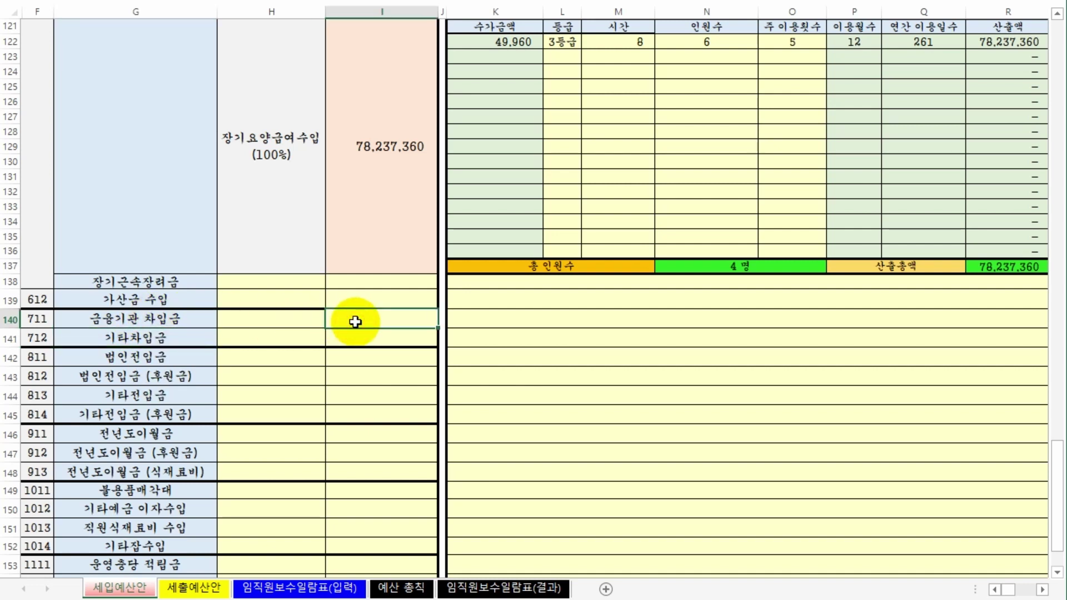
left_click(185, 338)
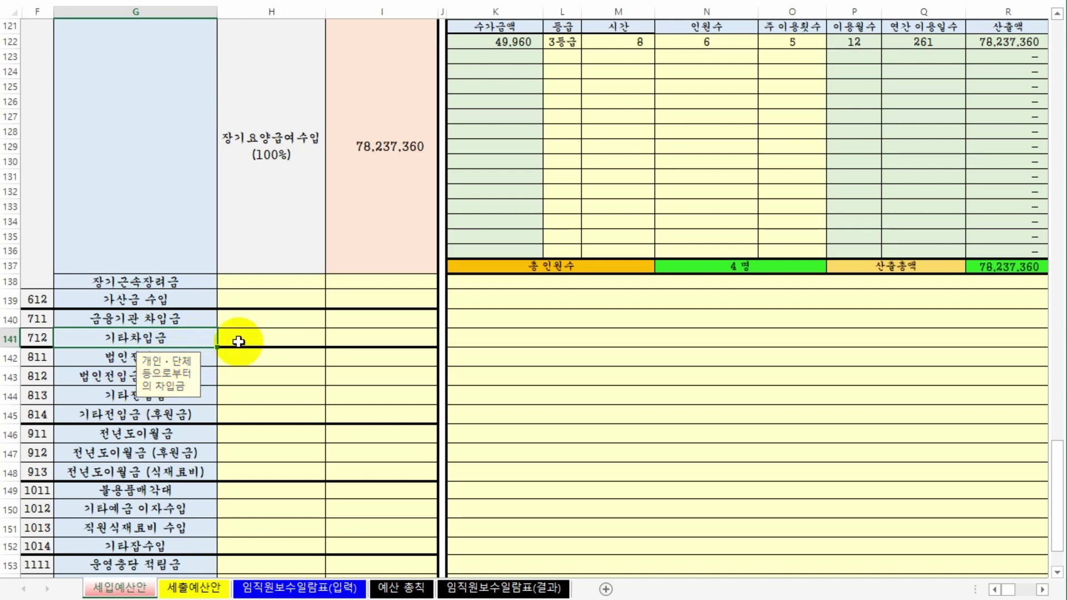
left_click(255, 333)
left_click(352, 334)
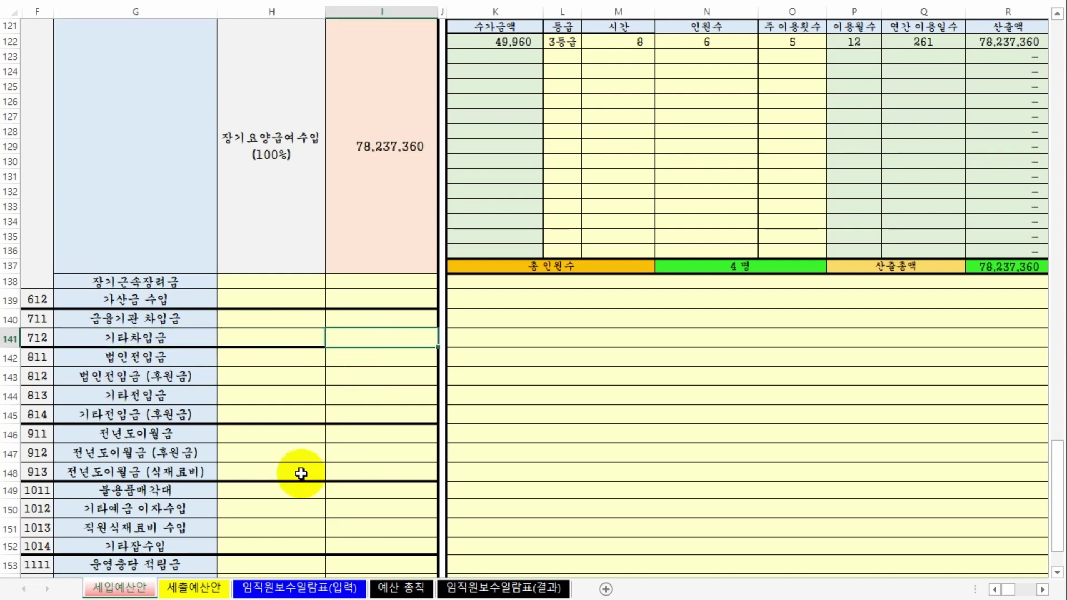
left_click(392, 339)
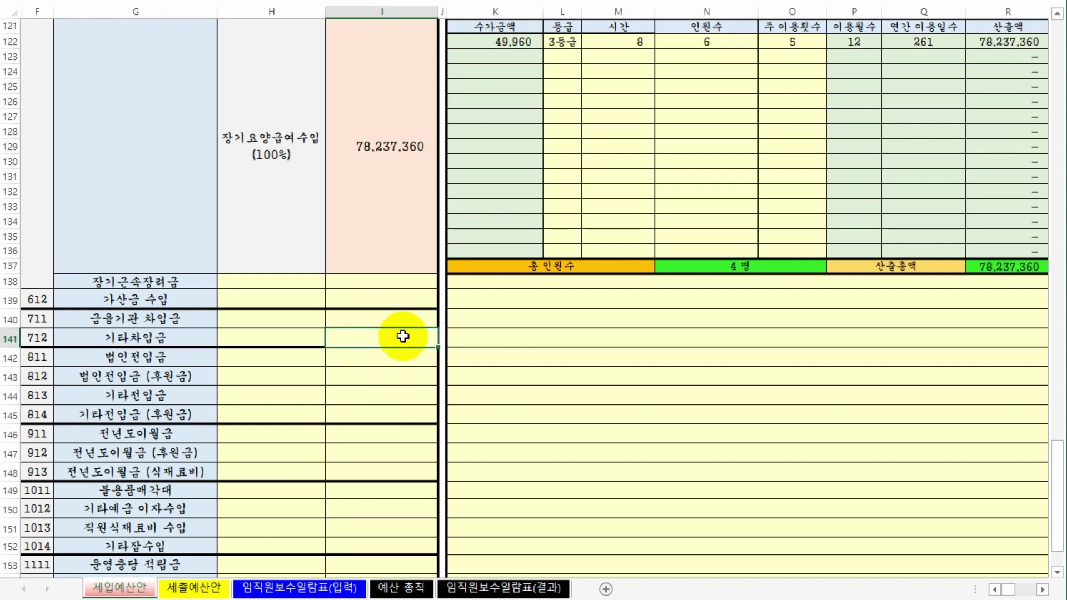
Read the notes for 법인전입금 (811), 법인전입금 (후원금) (812) and 기타전입금 (813), and locate the 예산액 cells for 811 and 812.
left_click(185, 360)
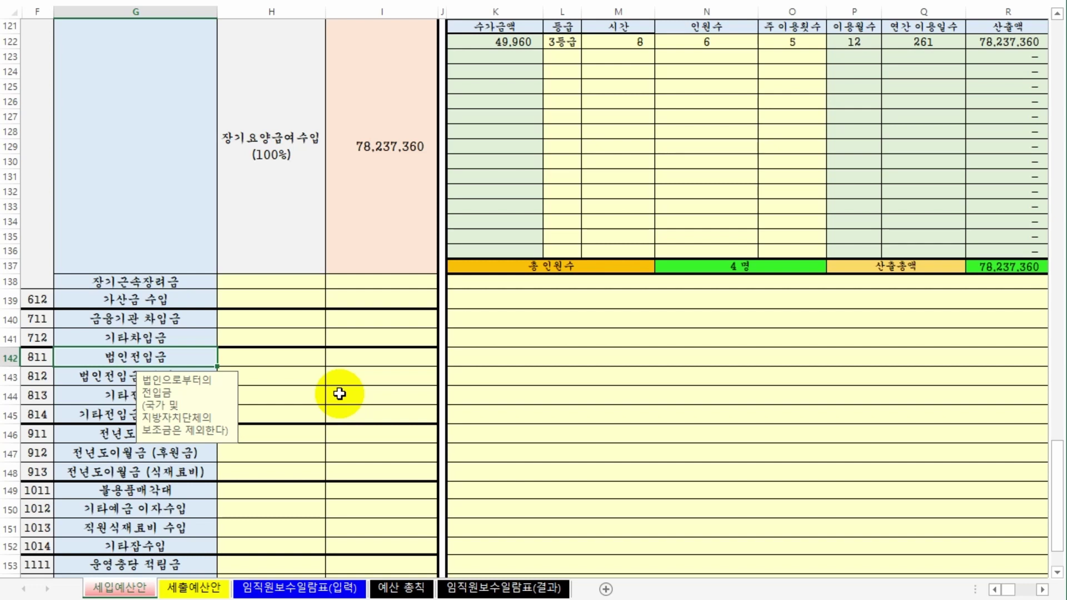
left_click(356, 370)
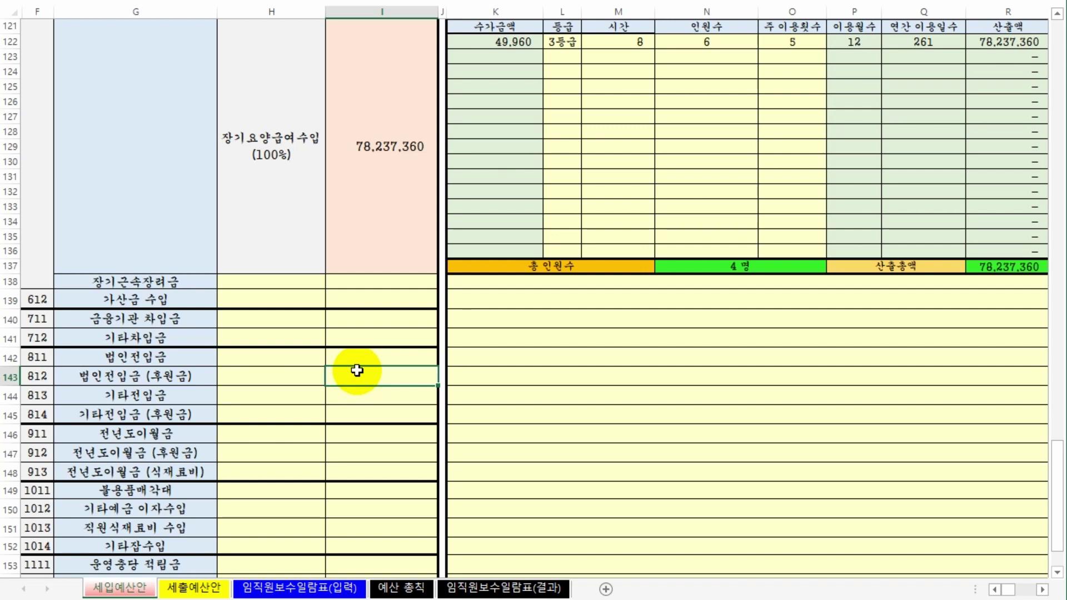
left_click(365, 356)
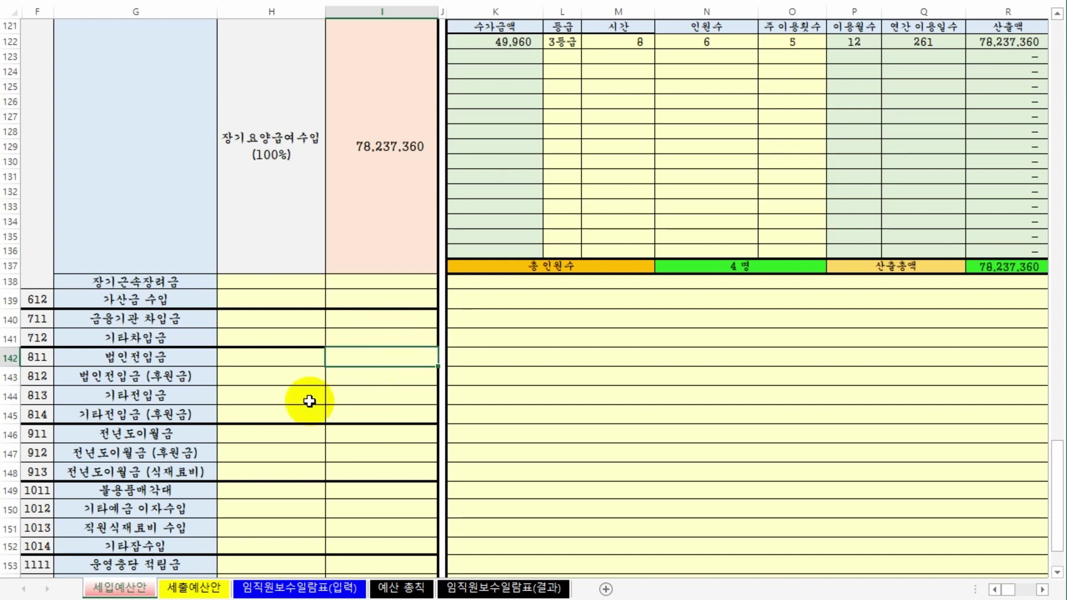
left_click(172, 389)
left_click(169, 375)
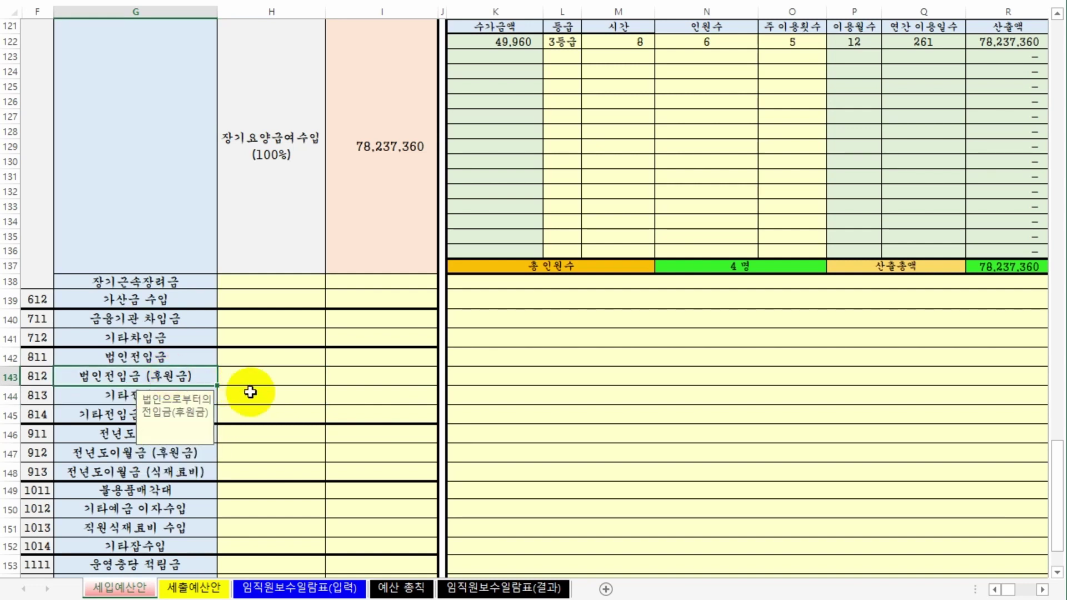
left_click(383, 379)
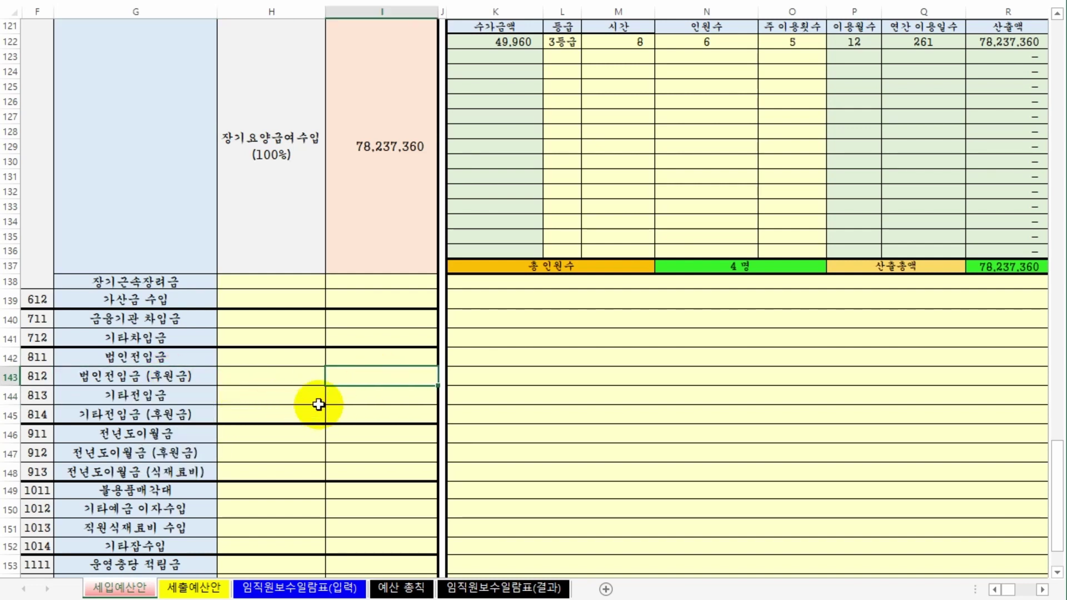
left_click(209, 395)
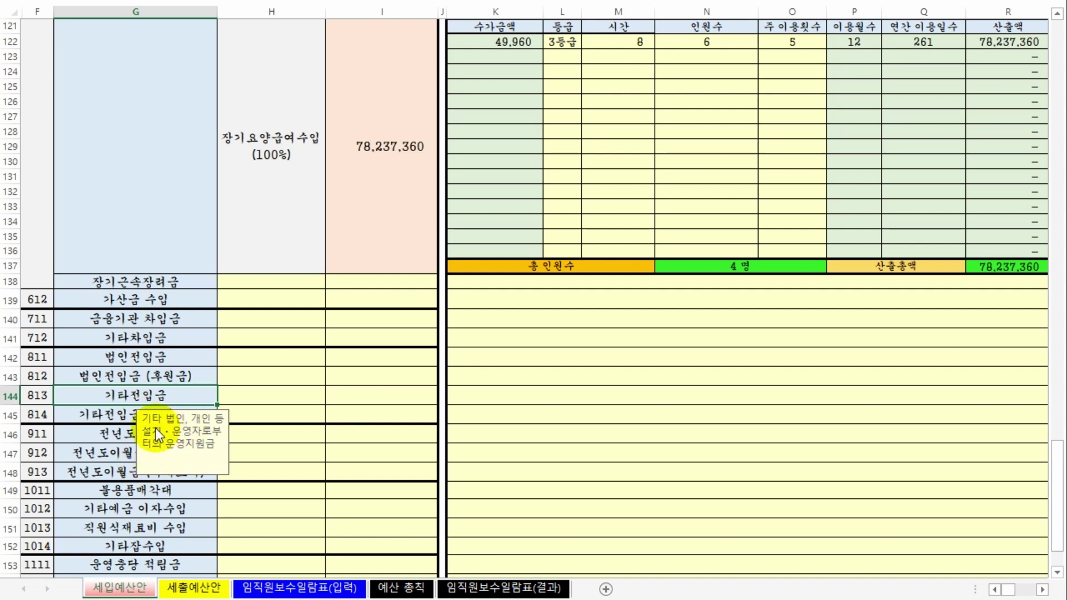
Compare the notes for 법인전입금 (811), 기타전입금 (813) and 기타전입금 (후원금) (814), and locate the 예산액 cell for 814.
left_click(161, 362)
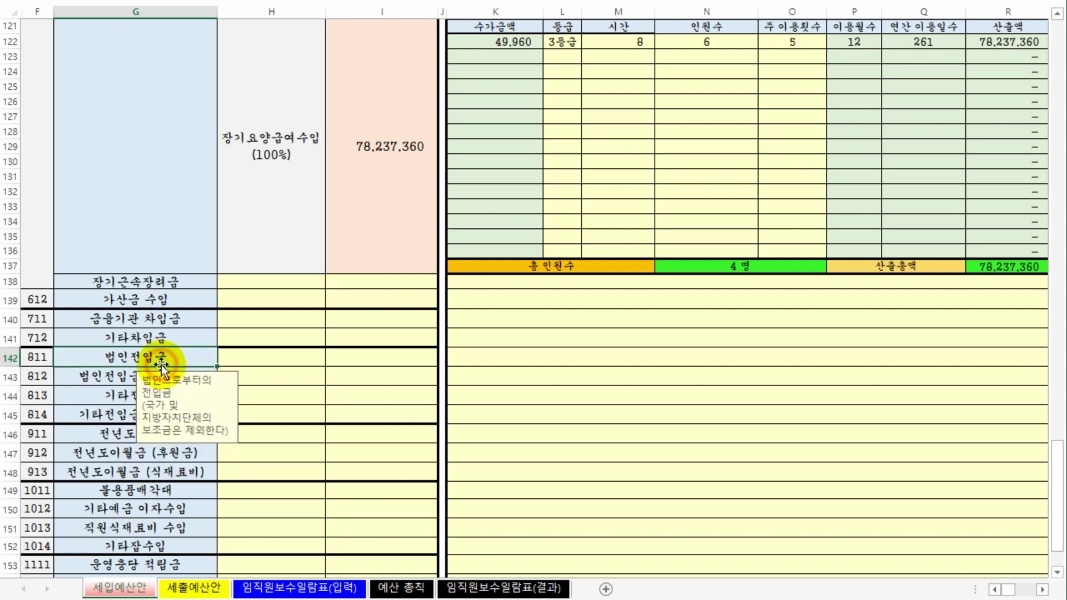
left_click(134, 396)
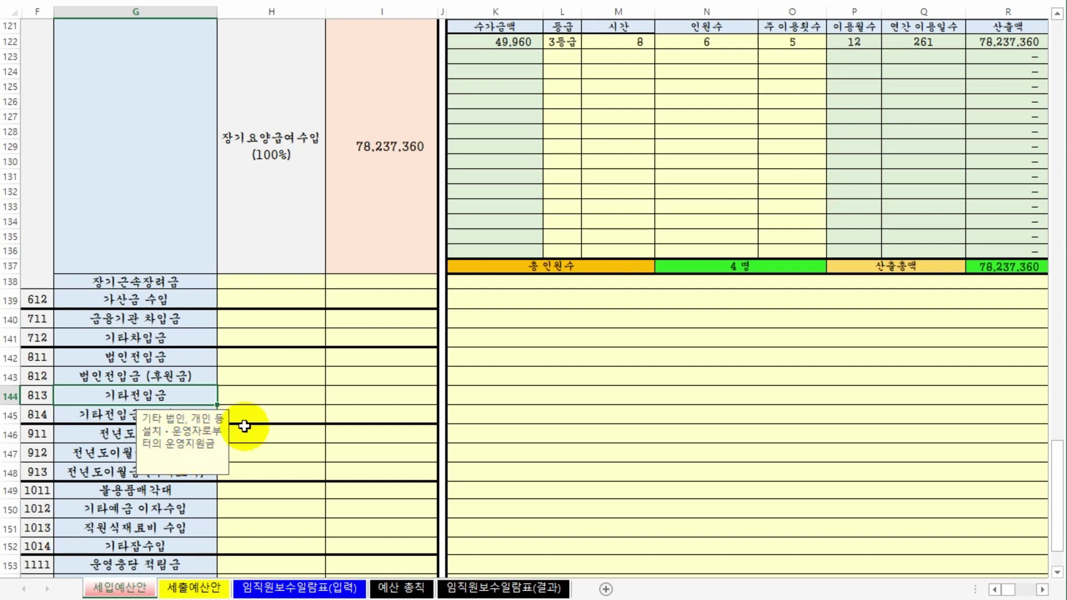
left_click(266, 401)
left_click(169, 414)
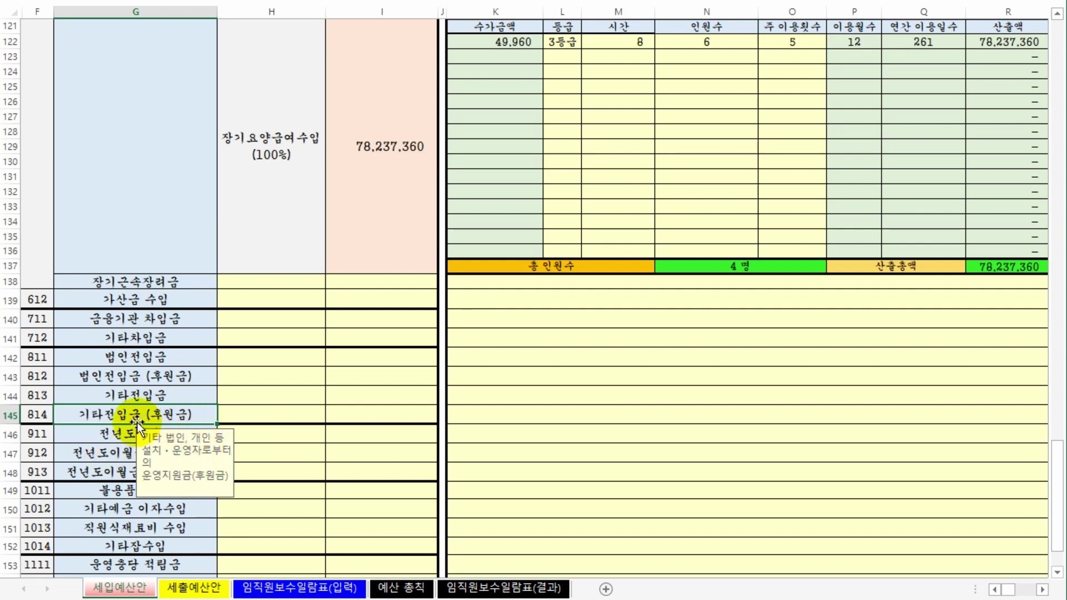
left_click(352, 416)
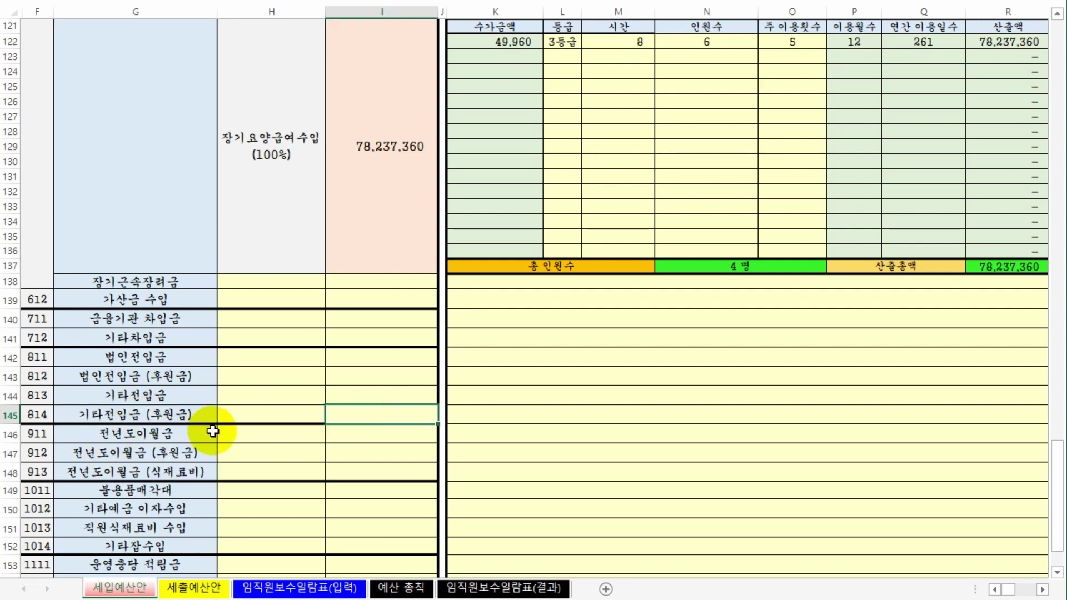
Read the note for 전년도이월금 (911) and locate its 예산액 cell.
scroll(332, 456, "down", 1)
left_click(182, 395)
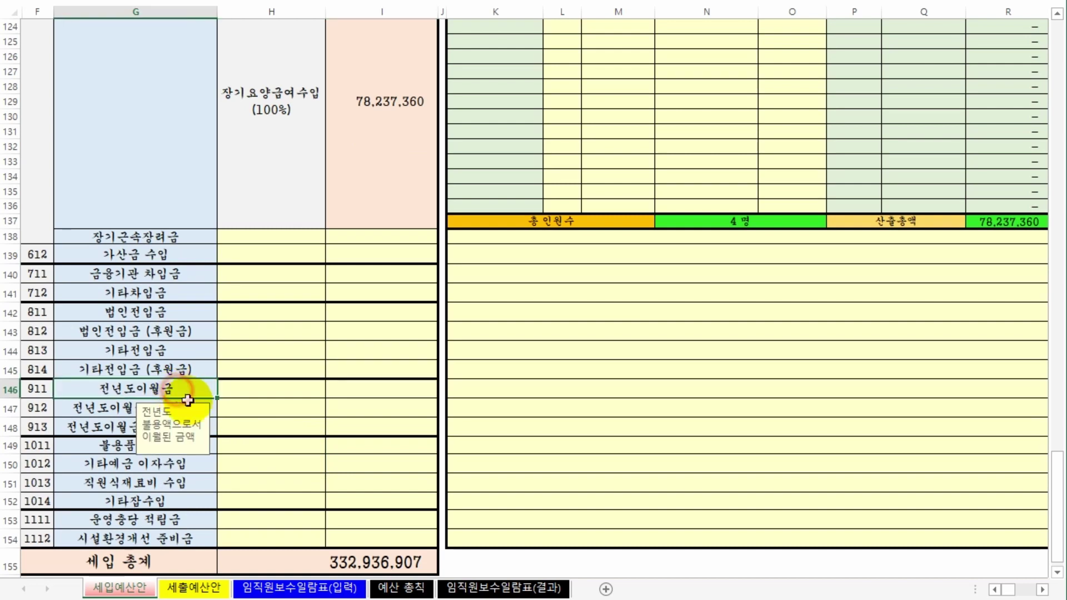
left_click(351, 392)
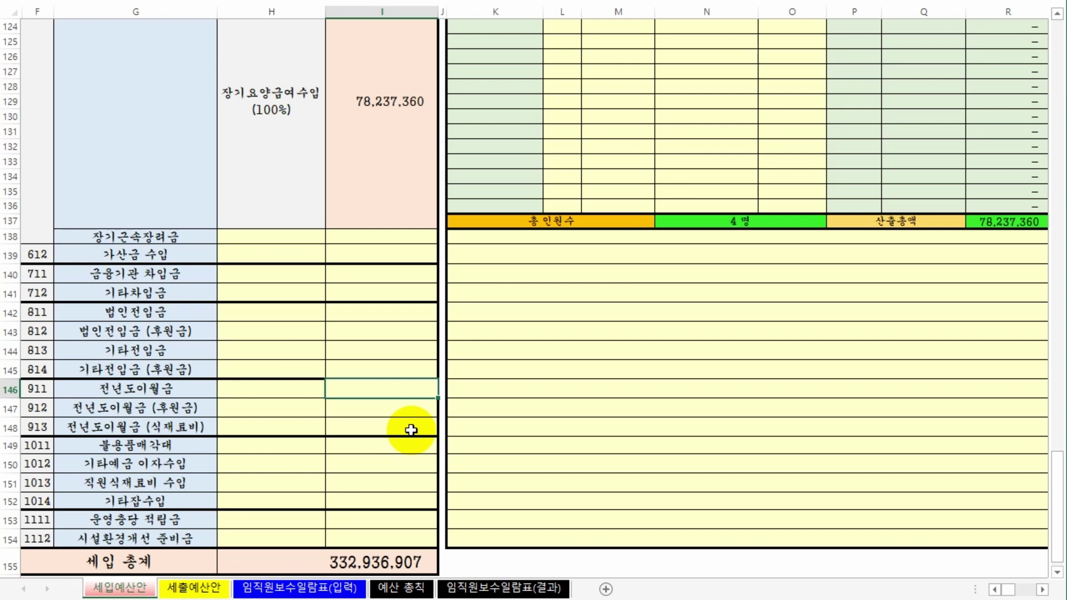
Read the note for 전년도이월금 (후원금) (912), review the donation items 511 and 512 for reference, and locate the 예산액 cell for 912.
left_click(212, 412)
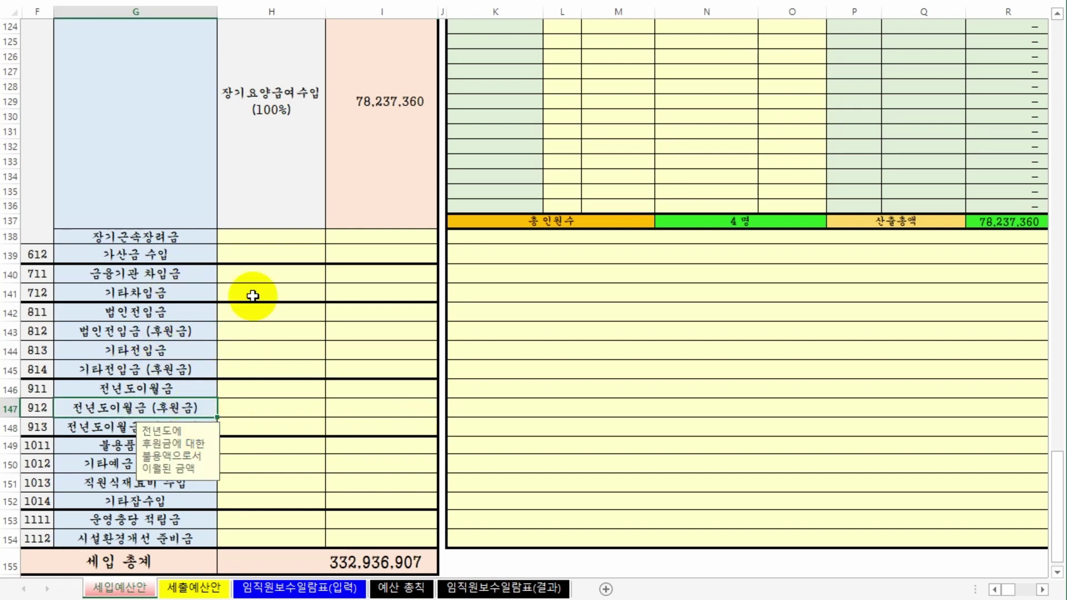
scroll(319, 373, "up", 19)
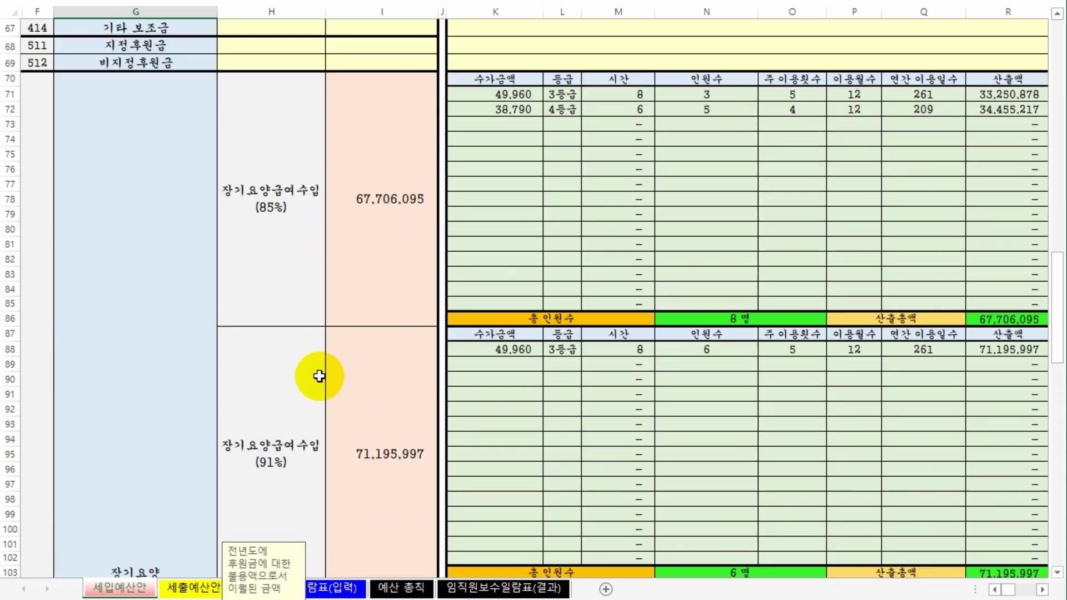
scroll(238, 210, "up", 4)
scroll(269, 357, "down", 18)
scroll(339, 438, "down", 5)
left_click(298, 428)
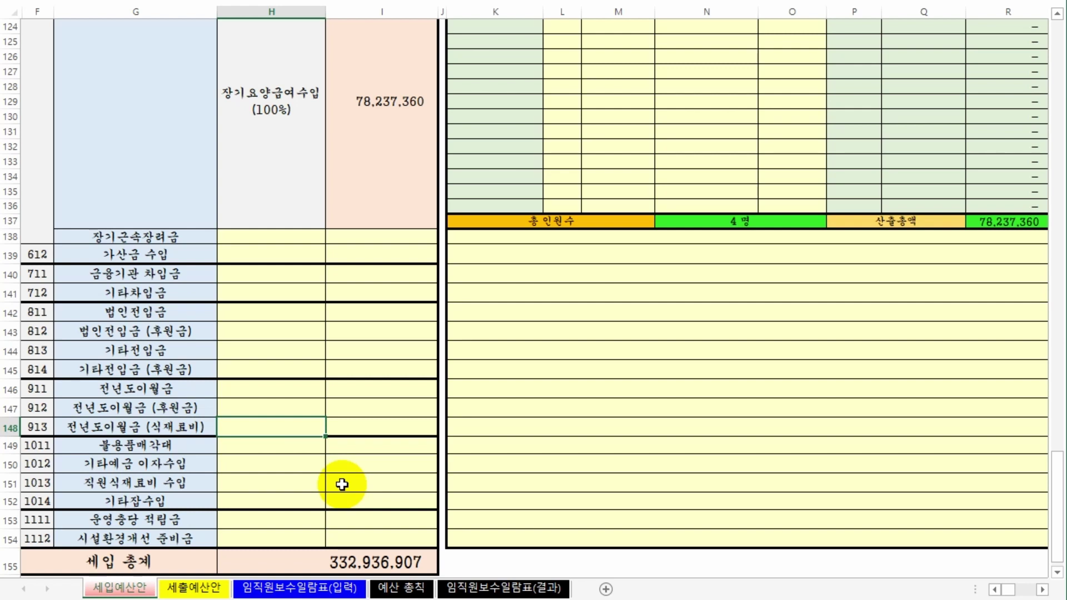
left_click(148, 410)
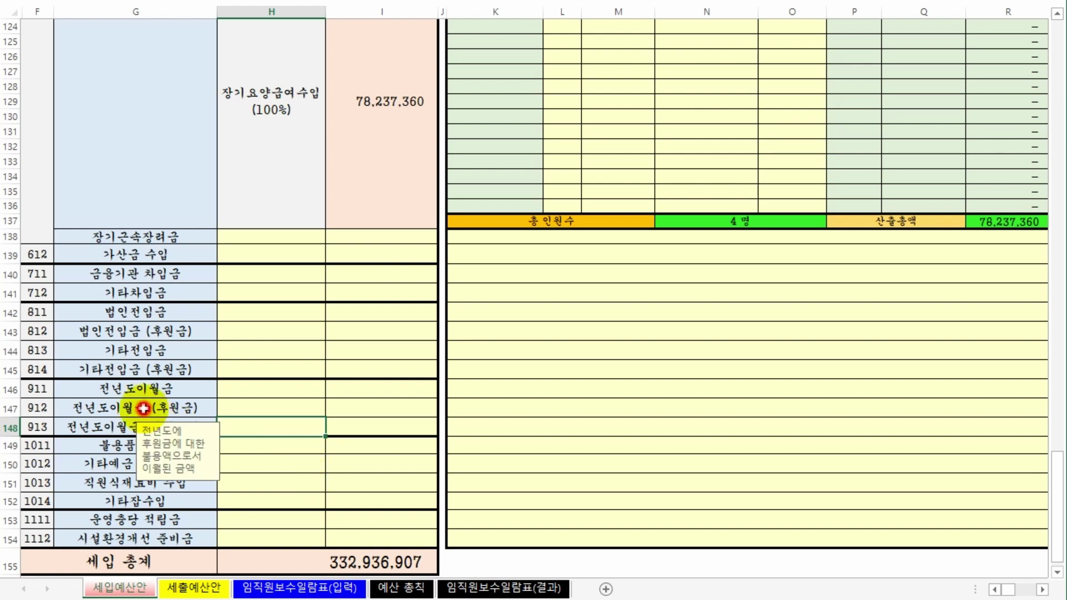
left_click(378, 407)
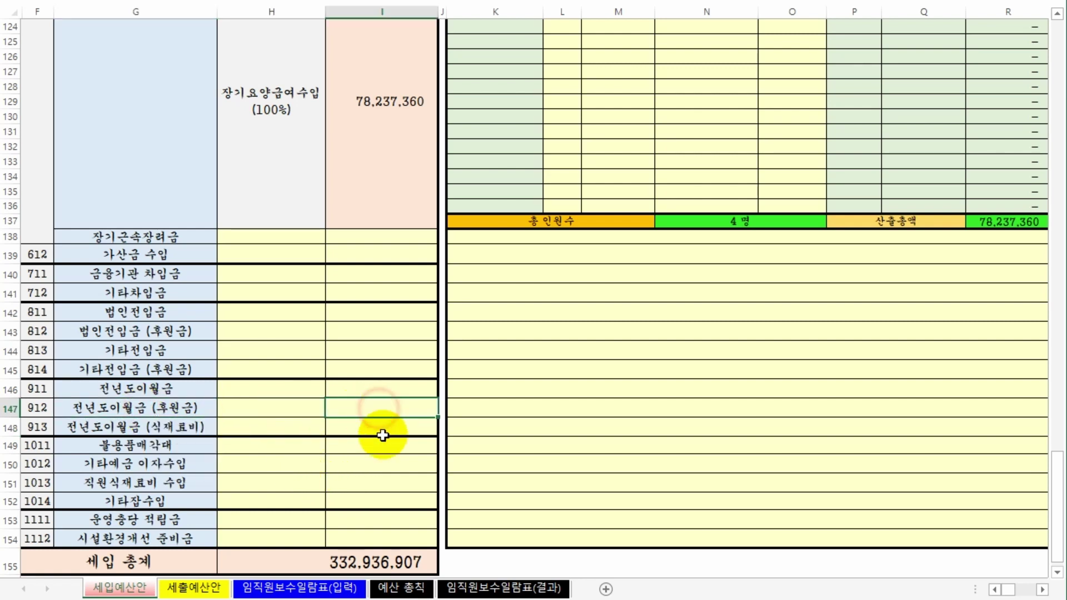
Read the notes for 전년도이월금 (식재료비) (913) and 불용품매각대 (1011), and locate their 예산액 cells.
left_click(149, 428)
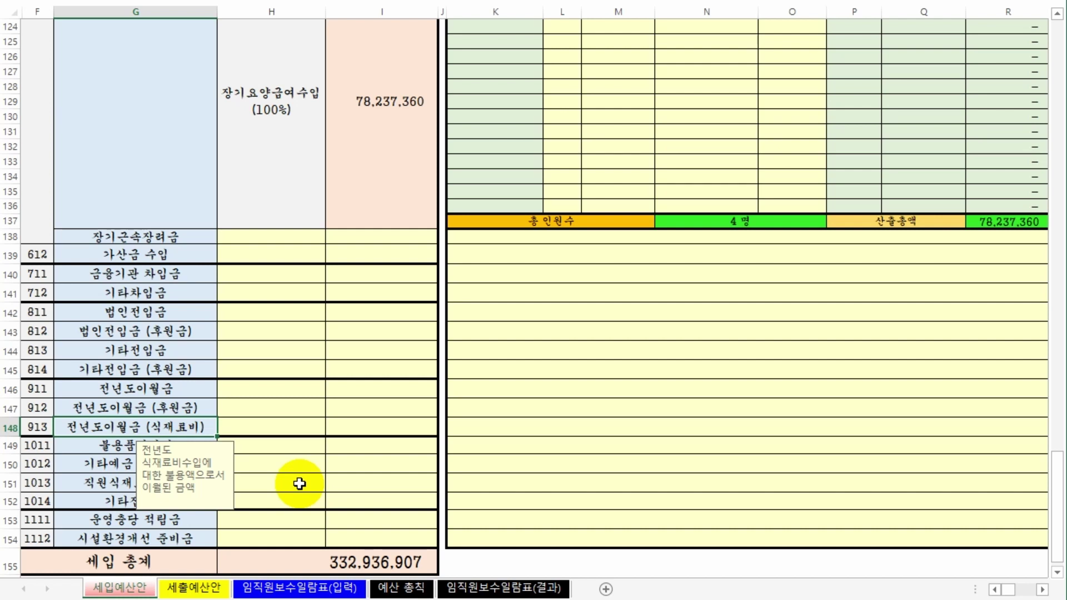
left_click(367, 431)
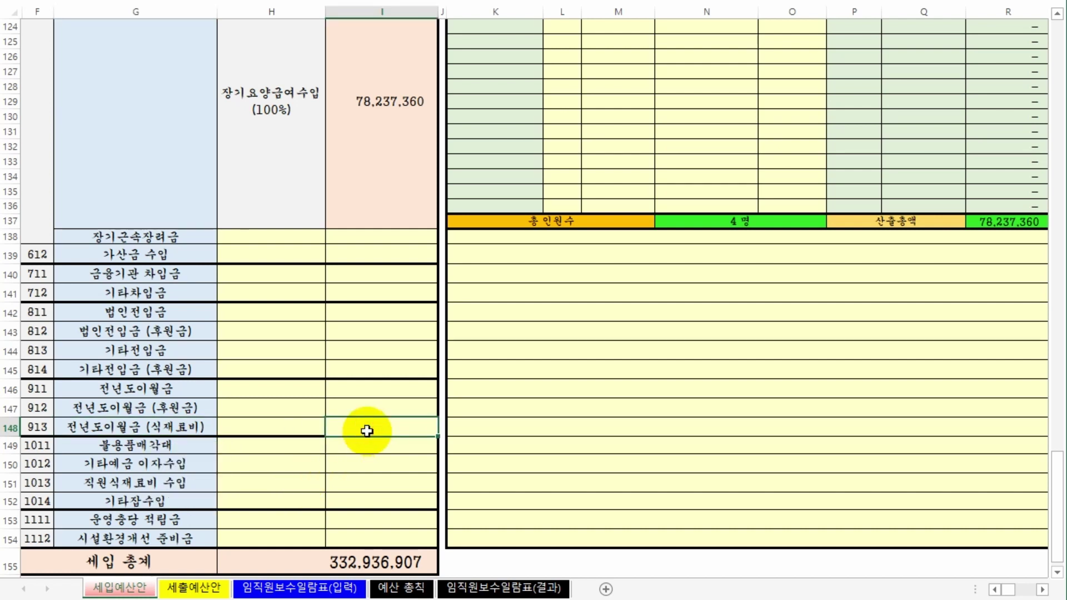
scroll(367, 430, "down", 1)
left_click(166, 402)
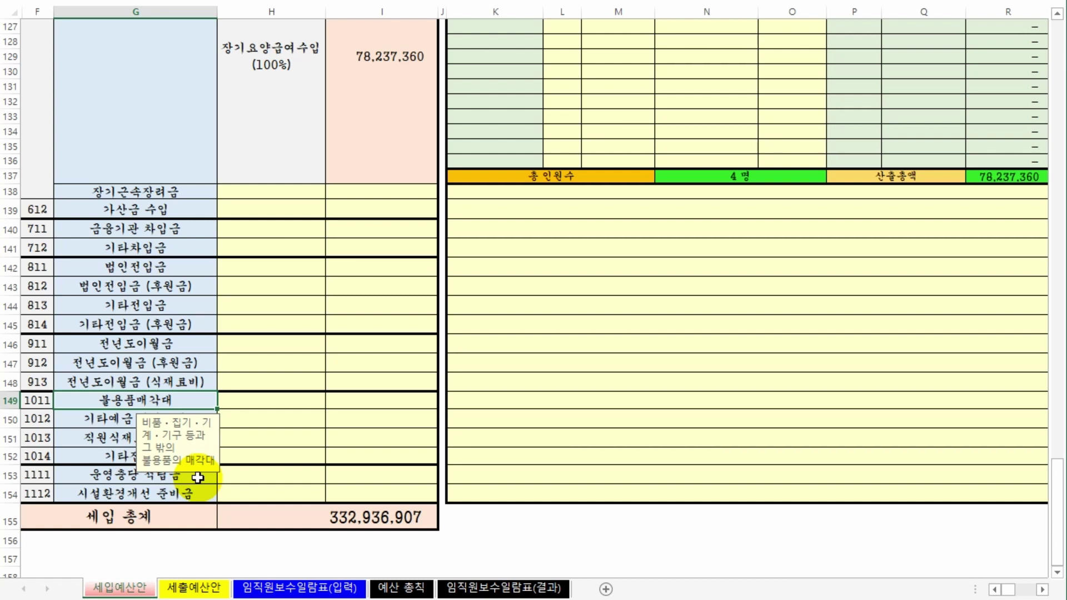
left_click(367, 401)
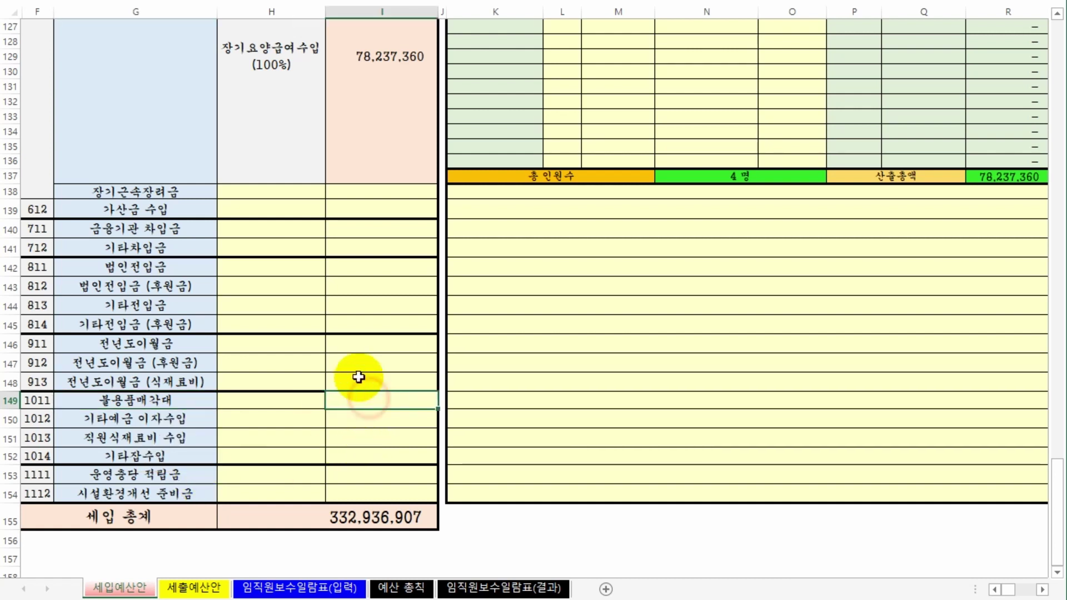
Read the notes for 기타예금 이자수입 (1012) and 직원식재료비 수입 (1013), and locate their 예산액 cells.
left_click(158, 419)
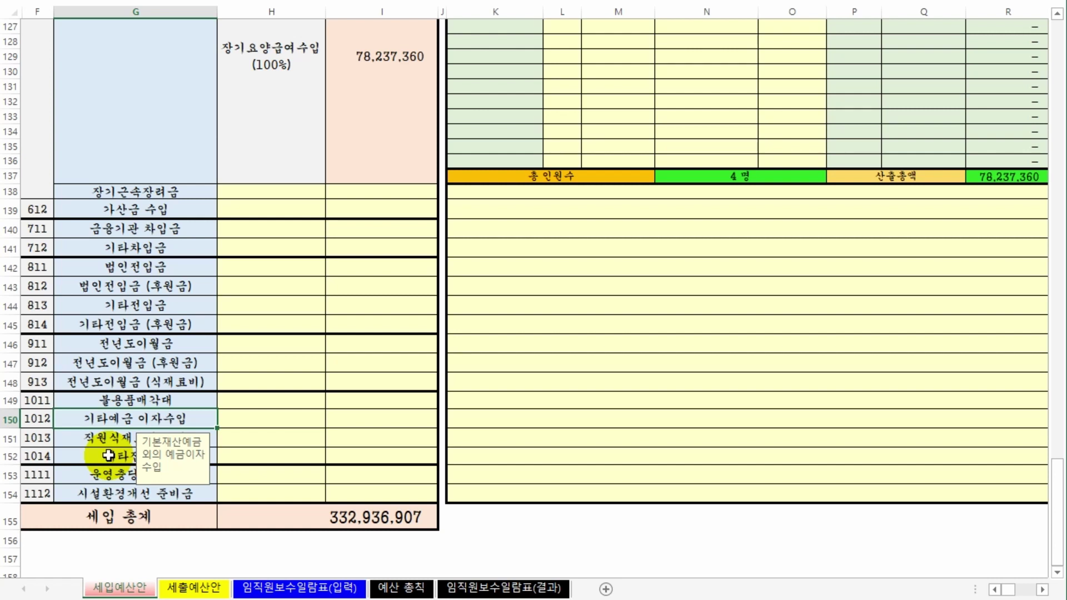
left_click(376, 417)
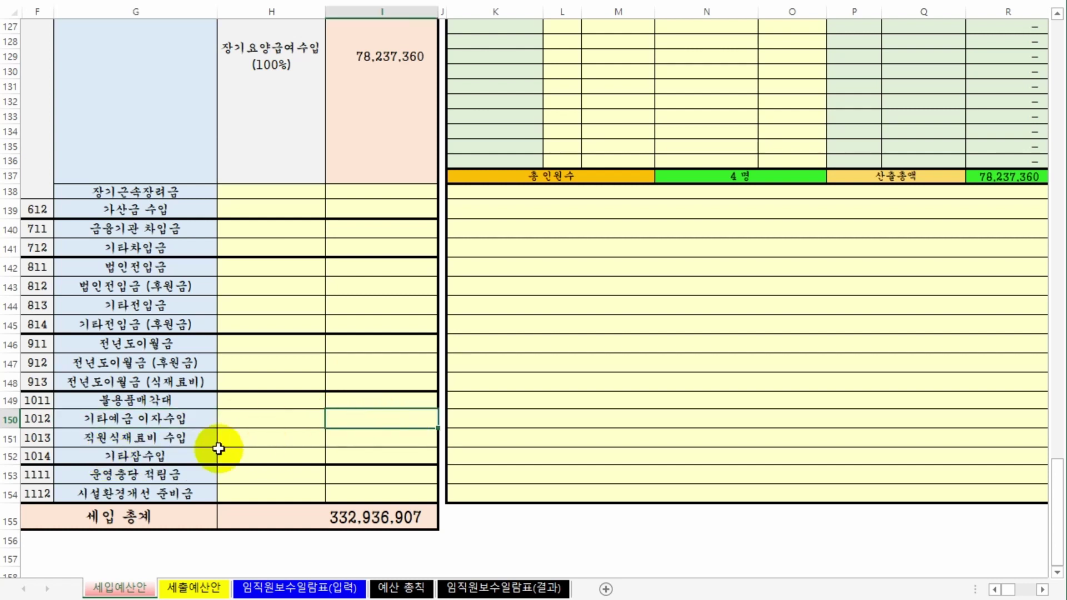
left_click(160, 438)
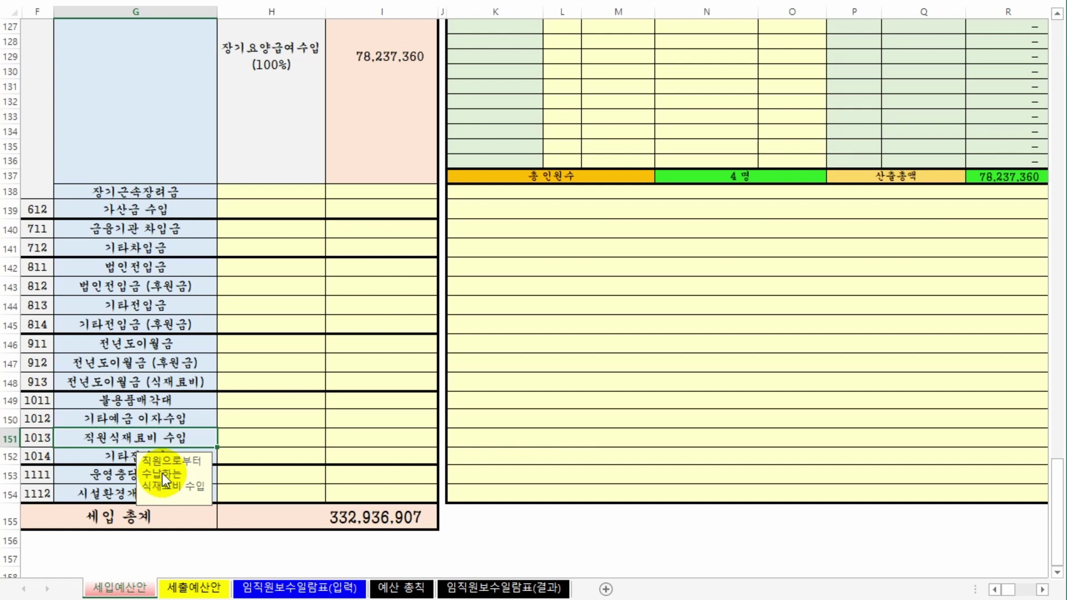
left_click(388, 437)
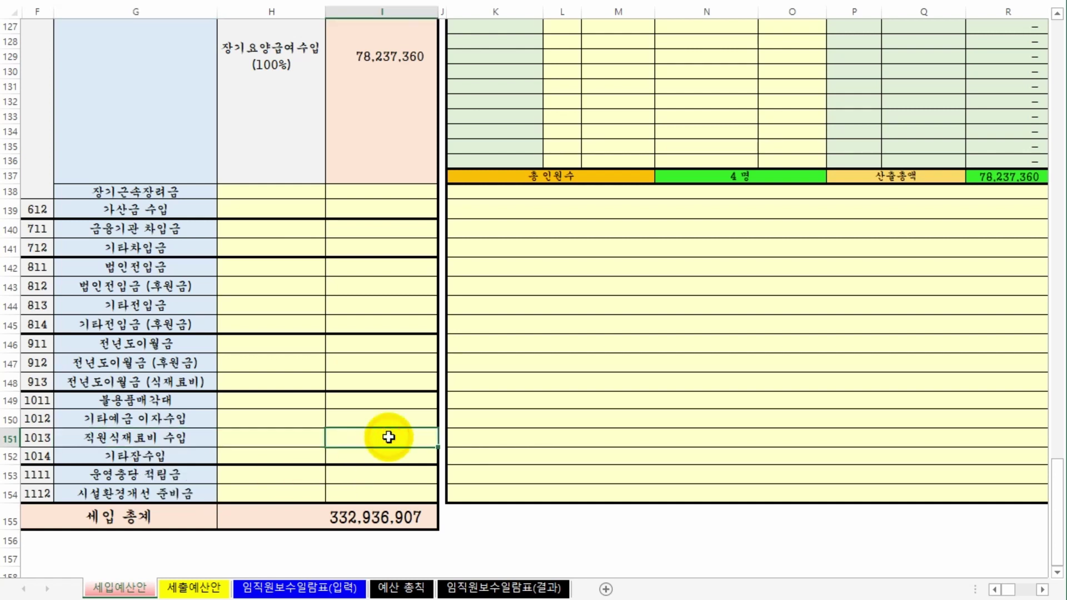
Read the note for 기타잡수입 (1014) and locate its 예산액 cell.
left_click(163, 457)
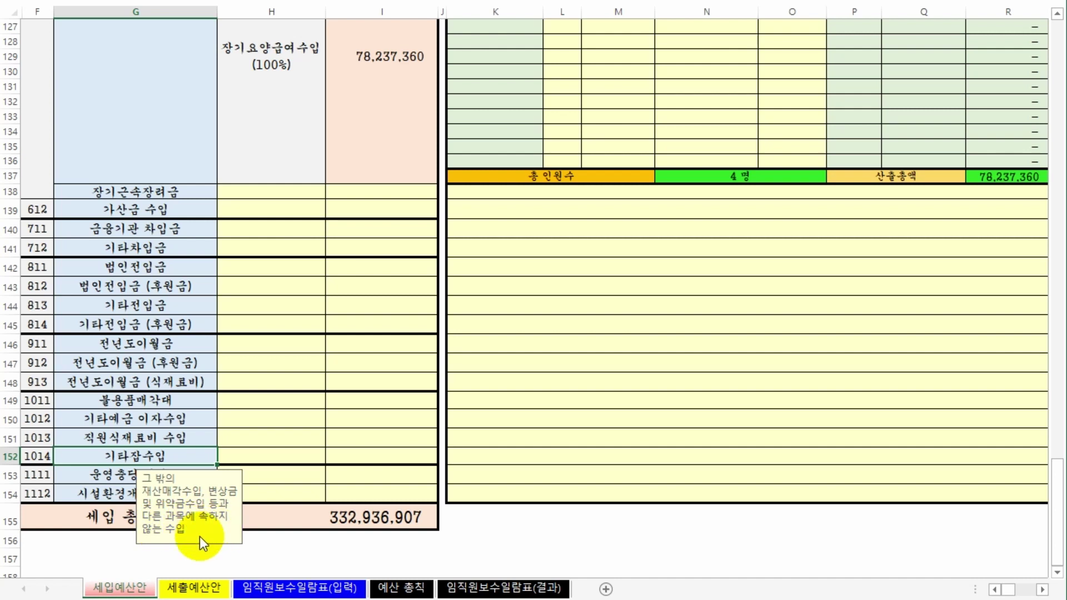
left_click_drag(211, 458, 136, 122)
scroll(375, 374, "down", 20)
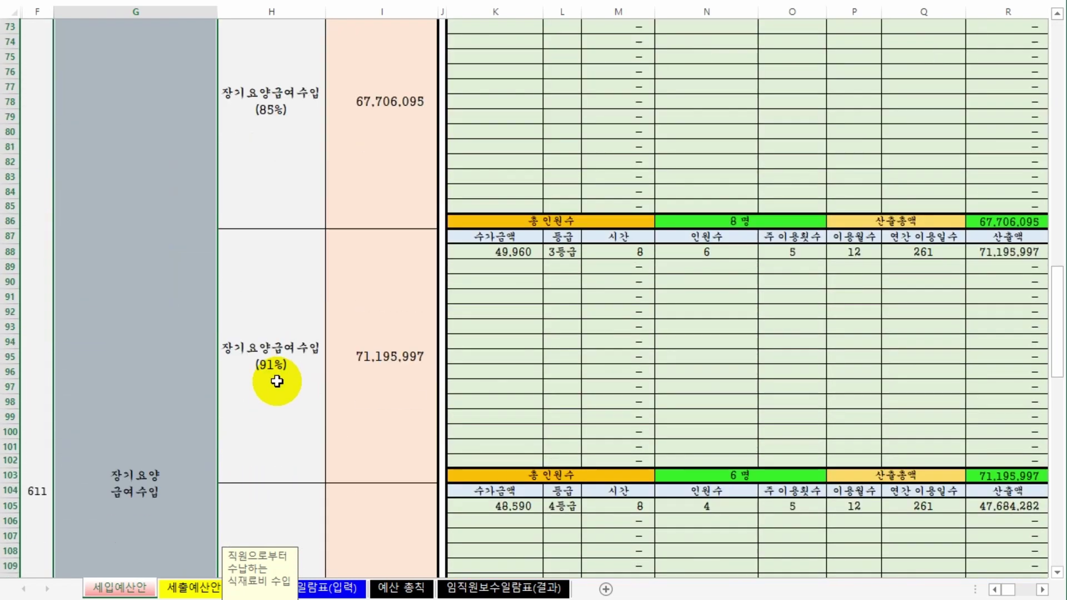
scroll(270, 399, "down", 15)
left_click(250, 333)
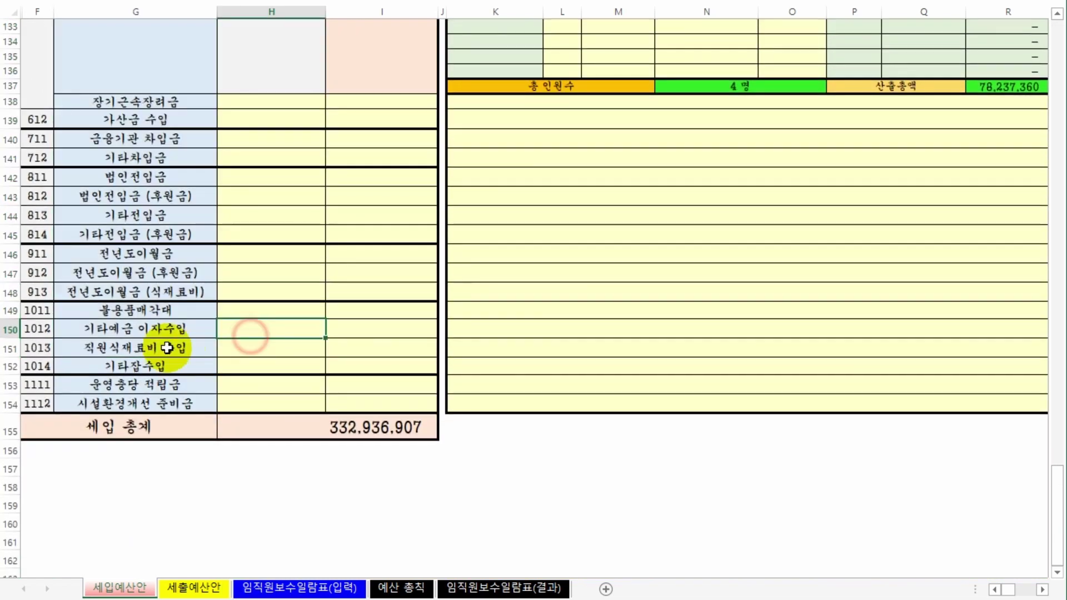
left_click(384, 368)
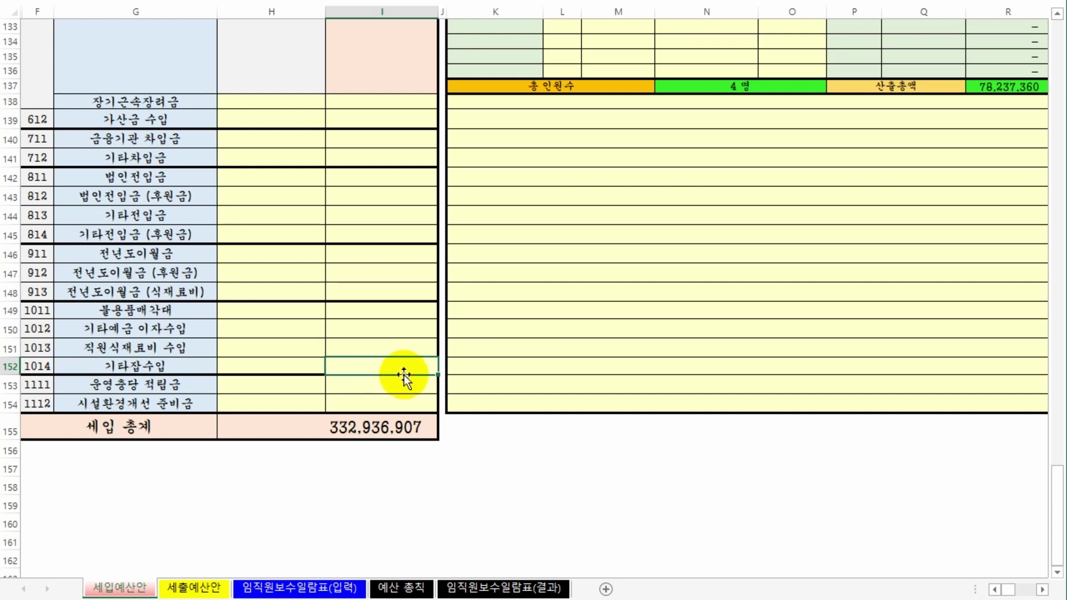
left_click(167, 367)
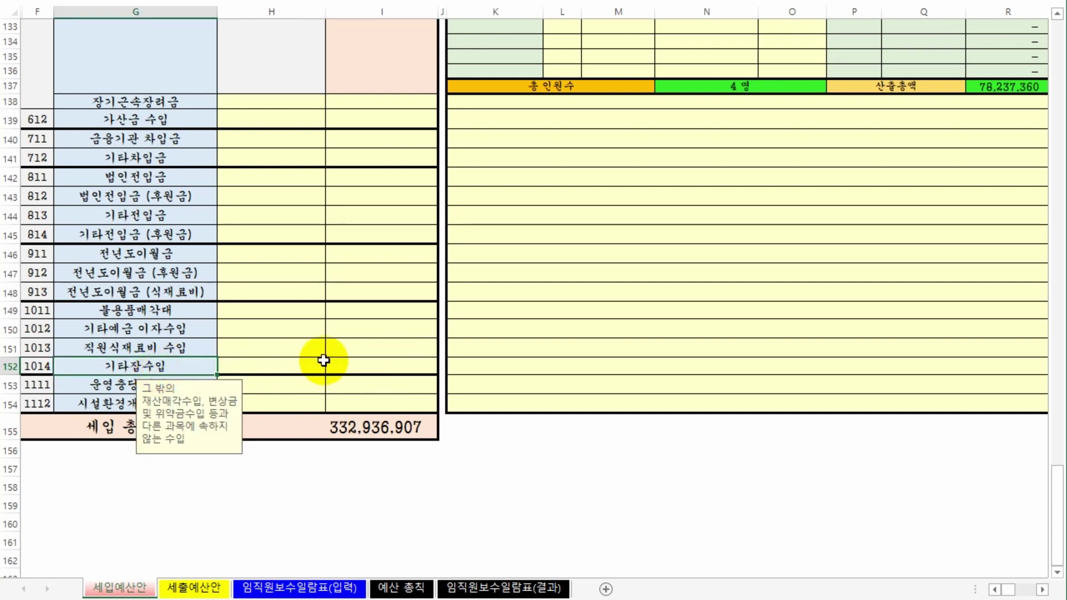
left_click(374, 365)
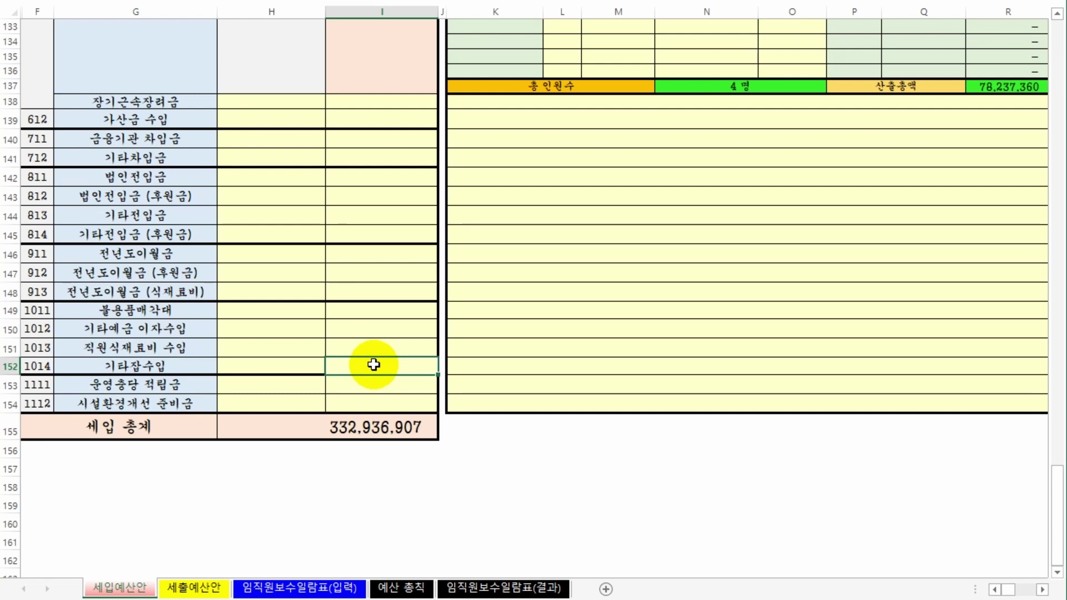
Read the notes for 운영충당 적립금 (1111) and 시설환경개선 준비금 (1112), and return to the start of the revenue budget sheet.
left_click(186, 385)
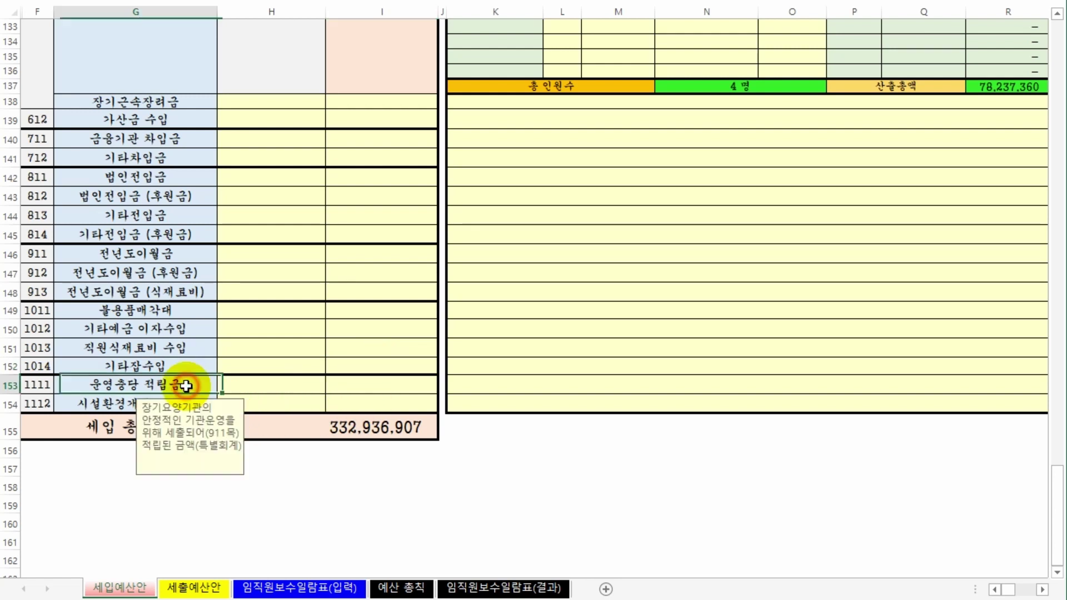
left_click(112, 402)
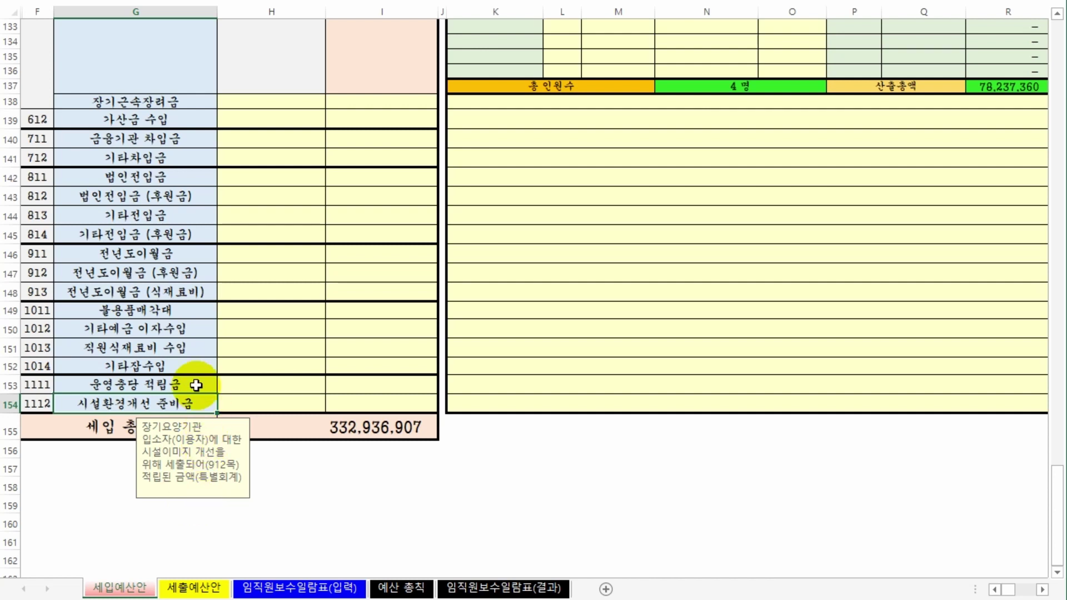
scroll(596, 453, "up", 20)
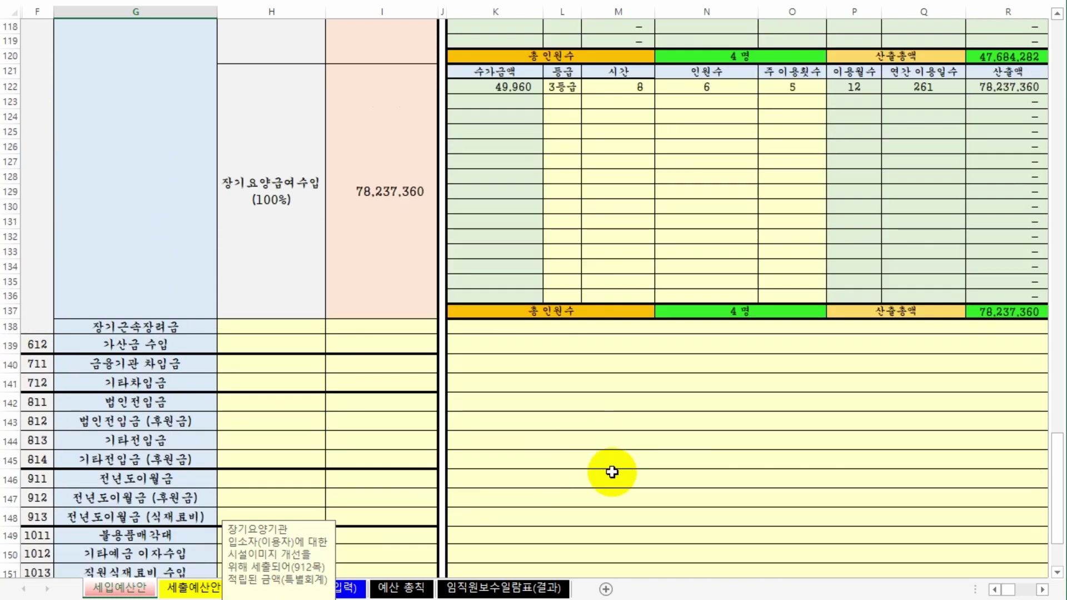
scroll(620, 470, "up", 10)
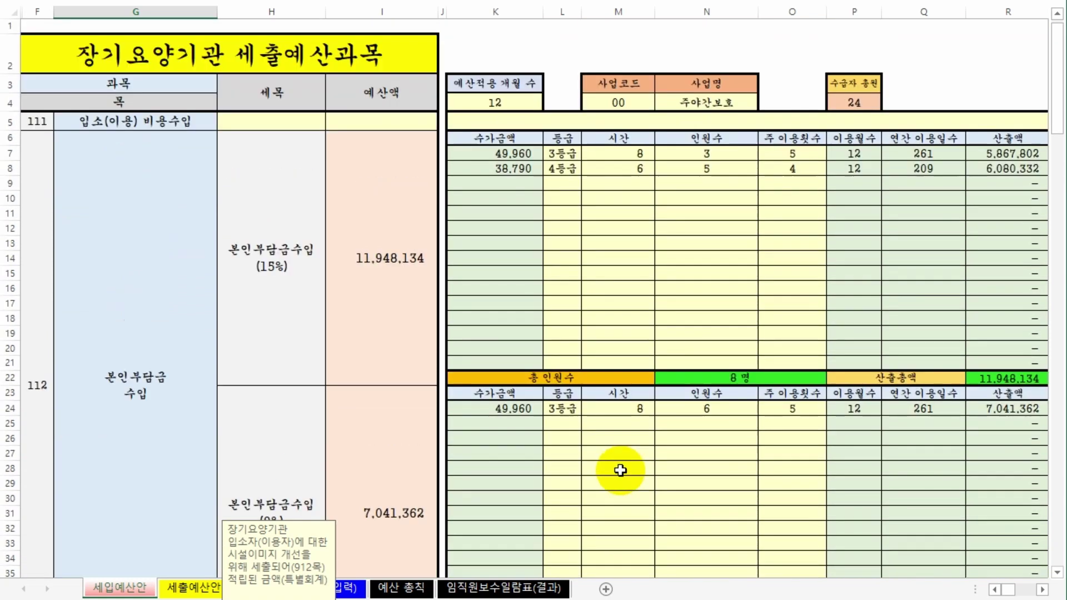